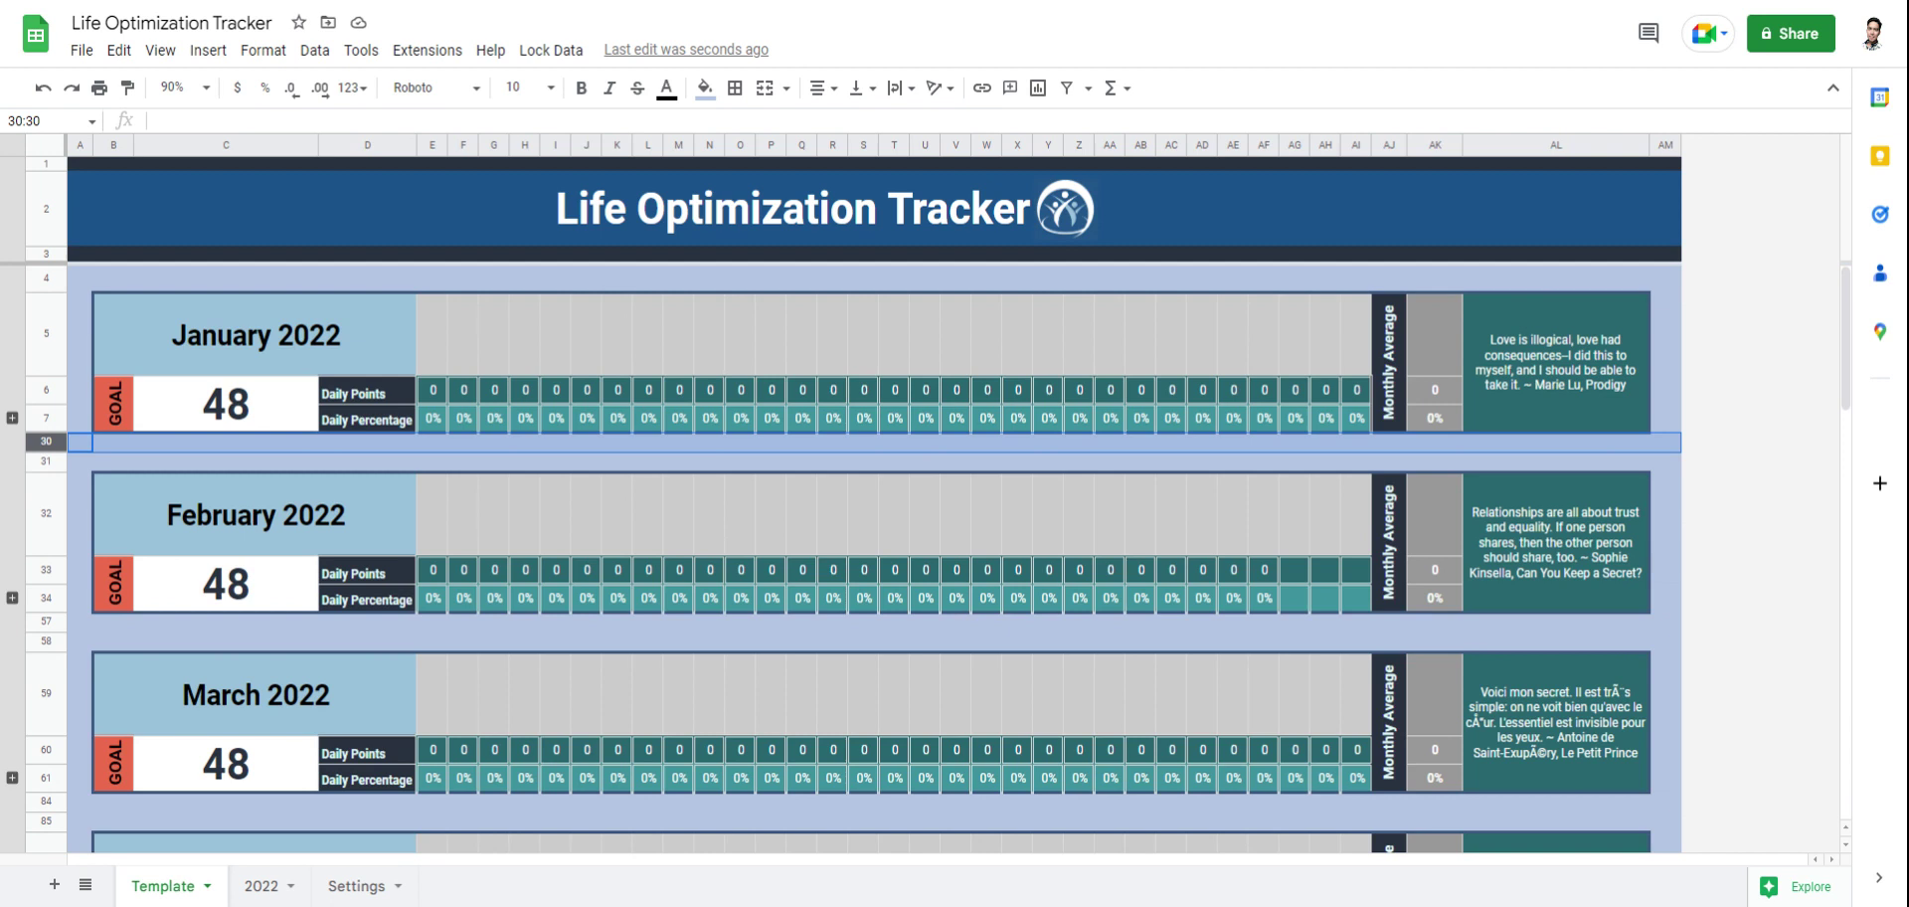
# Step: Expand the collapsed January 2022 rows and review the month's goal, activity list and daily checkboxes
pyautogui.click(13, 417)
pyautogui.click(13, 416)
pyautogui.click(12, 417)
pyautogui.click(233, 420)
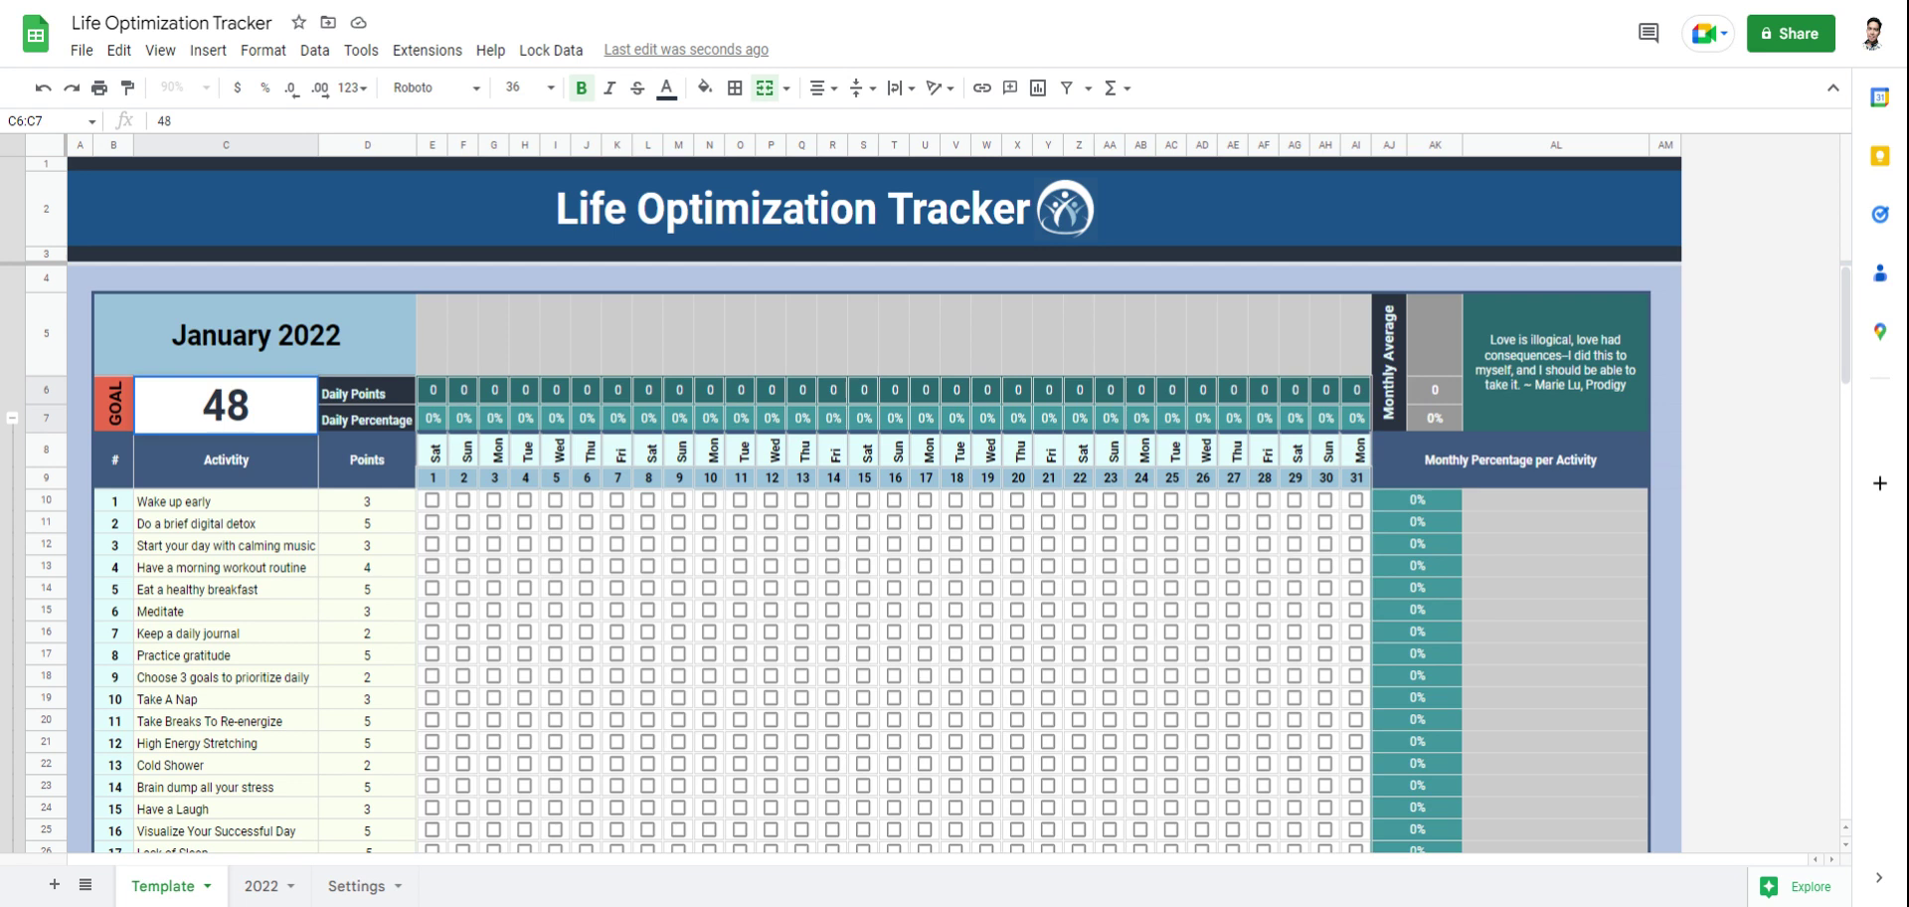
pyautogui.click(662, 506)
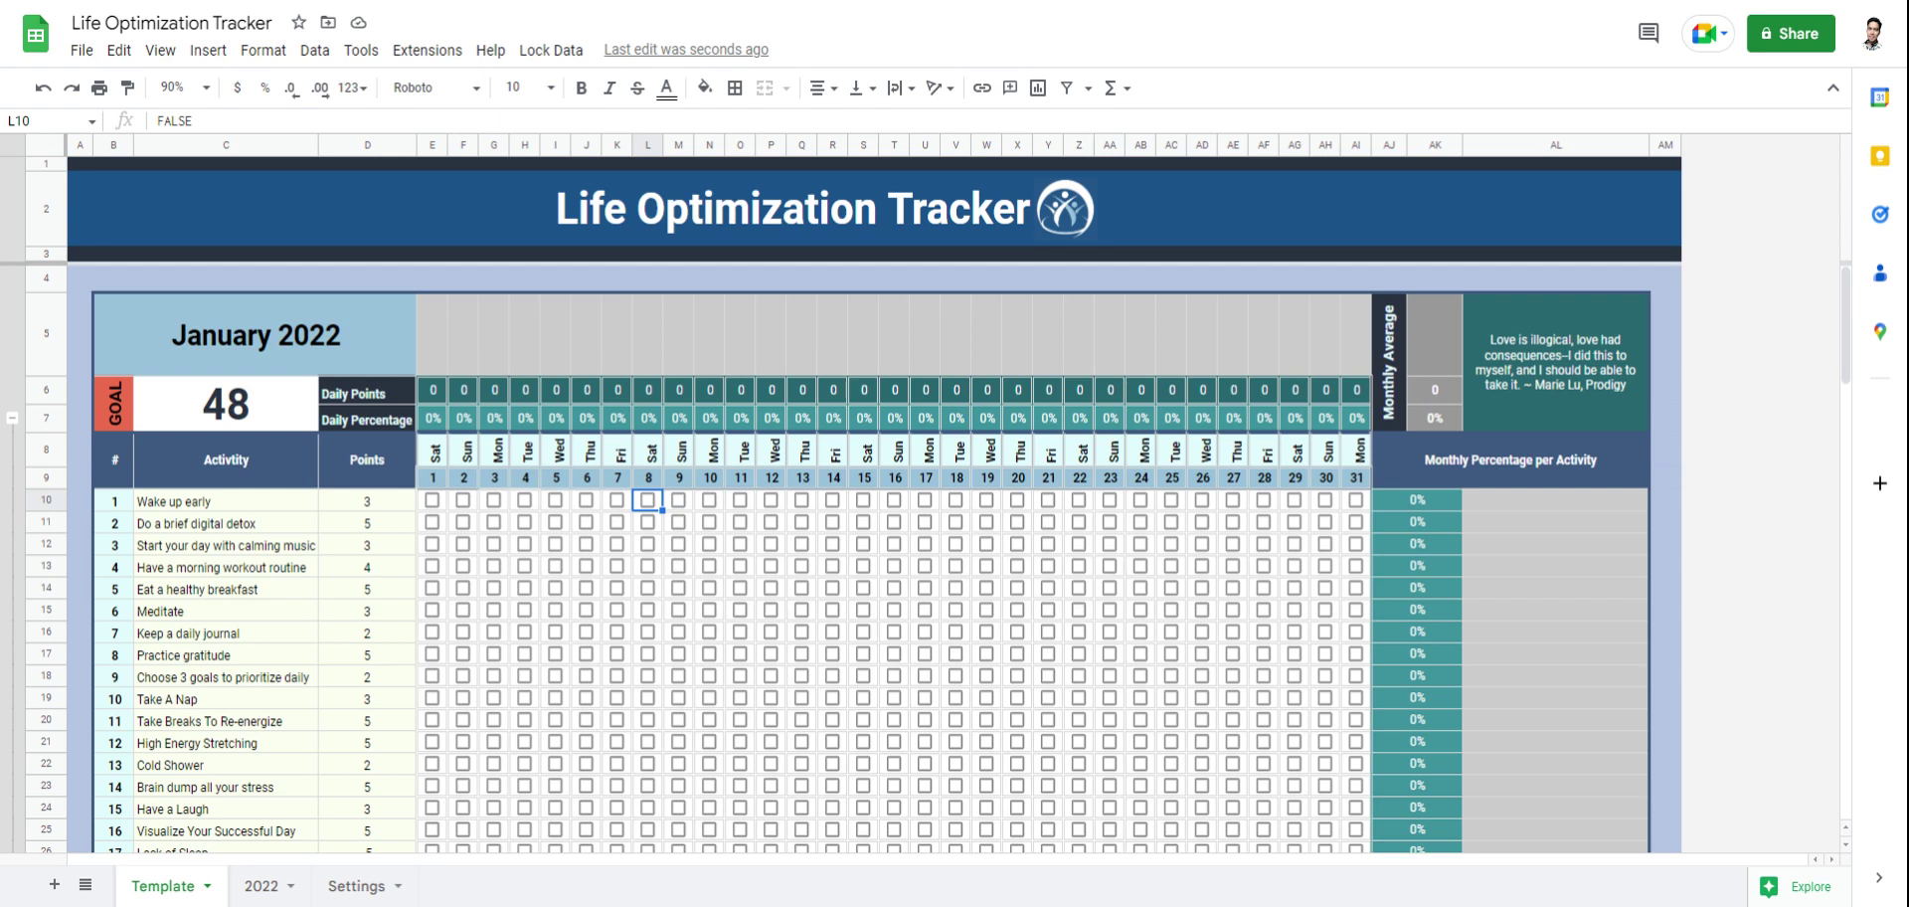
pyautogui.click(254, 547)
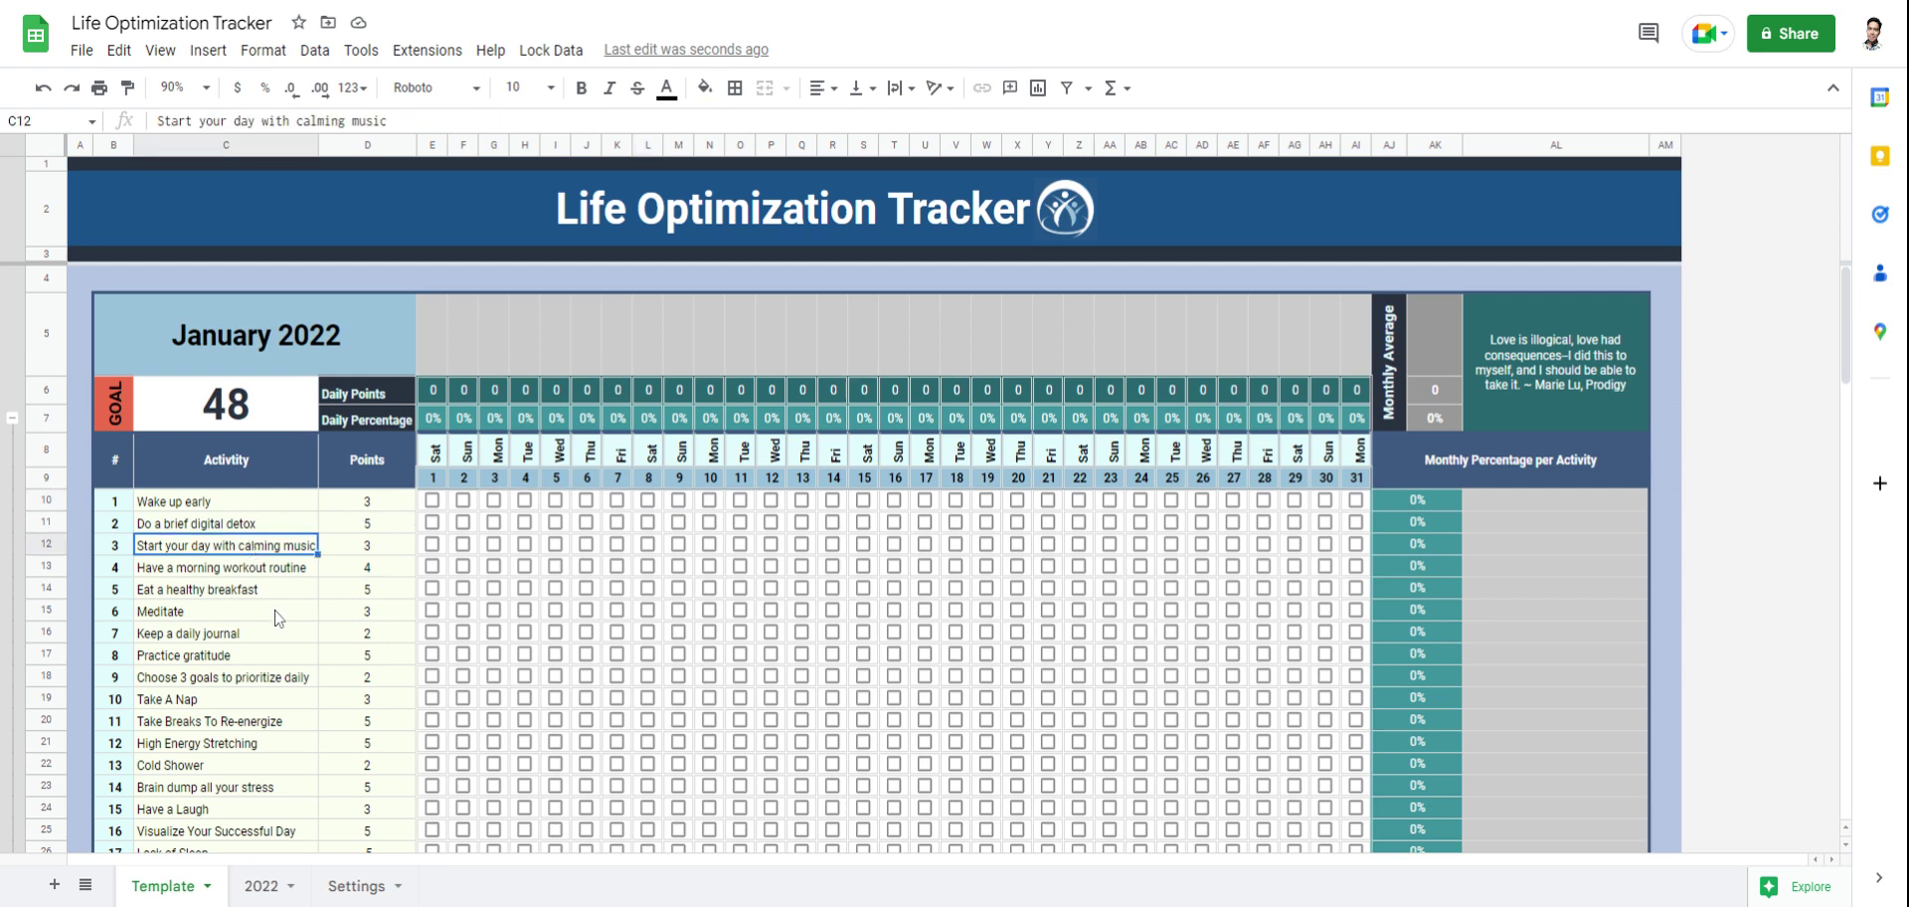
pyautogui.scroll(-3, 278, 627)
pyautogui.scroll(2, 276, 628)
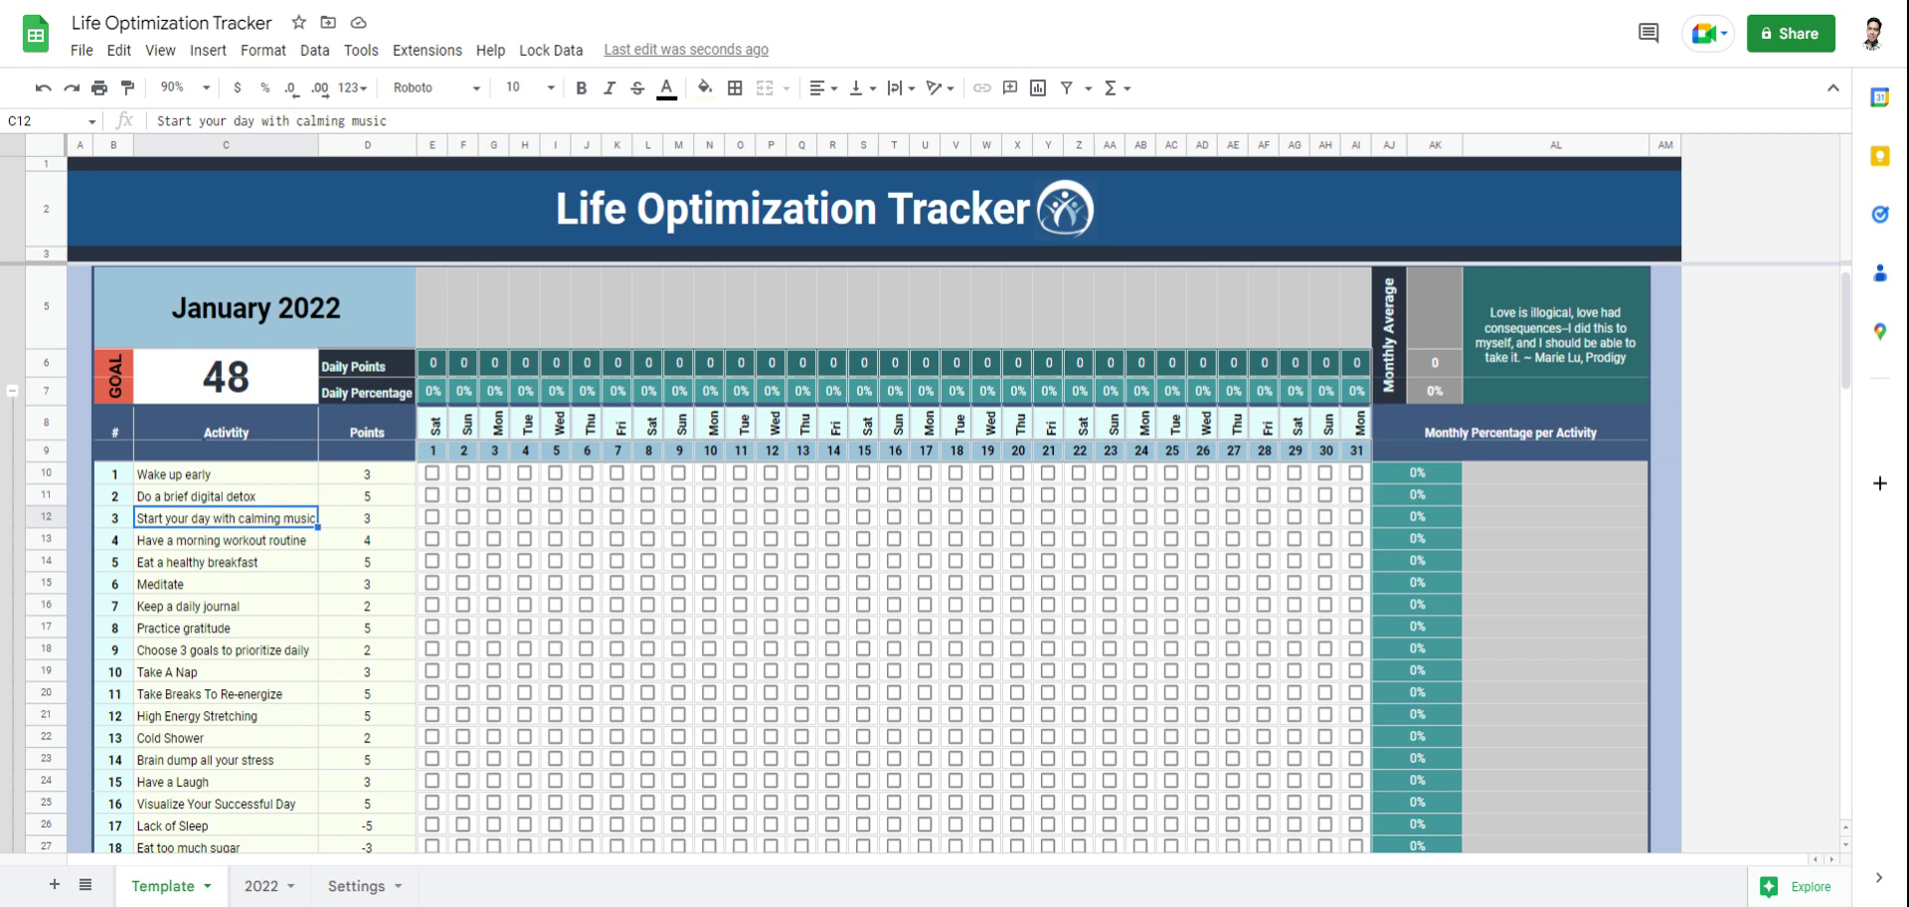
# Step: In the Settings sheet, add Drink Alcohol as activity 19 with -5 points
pyautogui.click(356, 885)
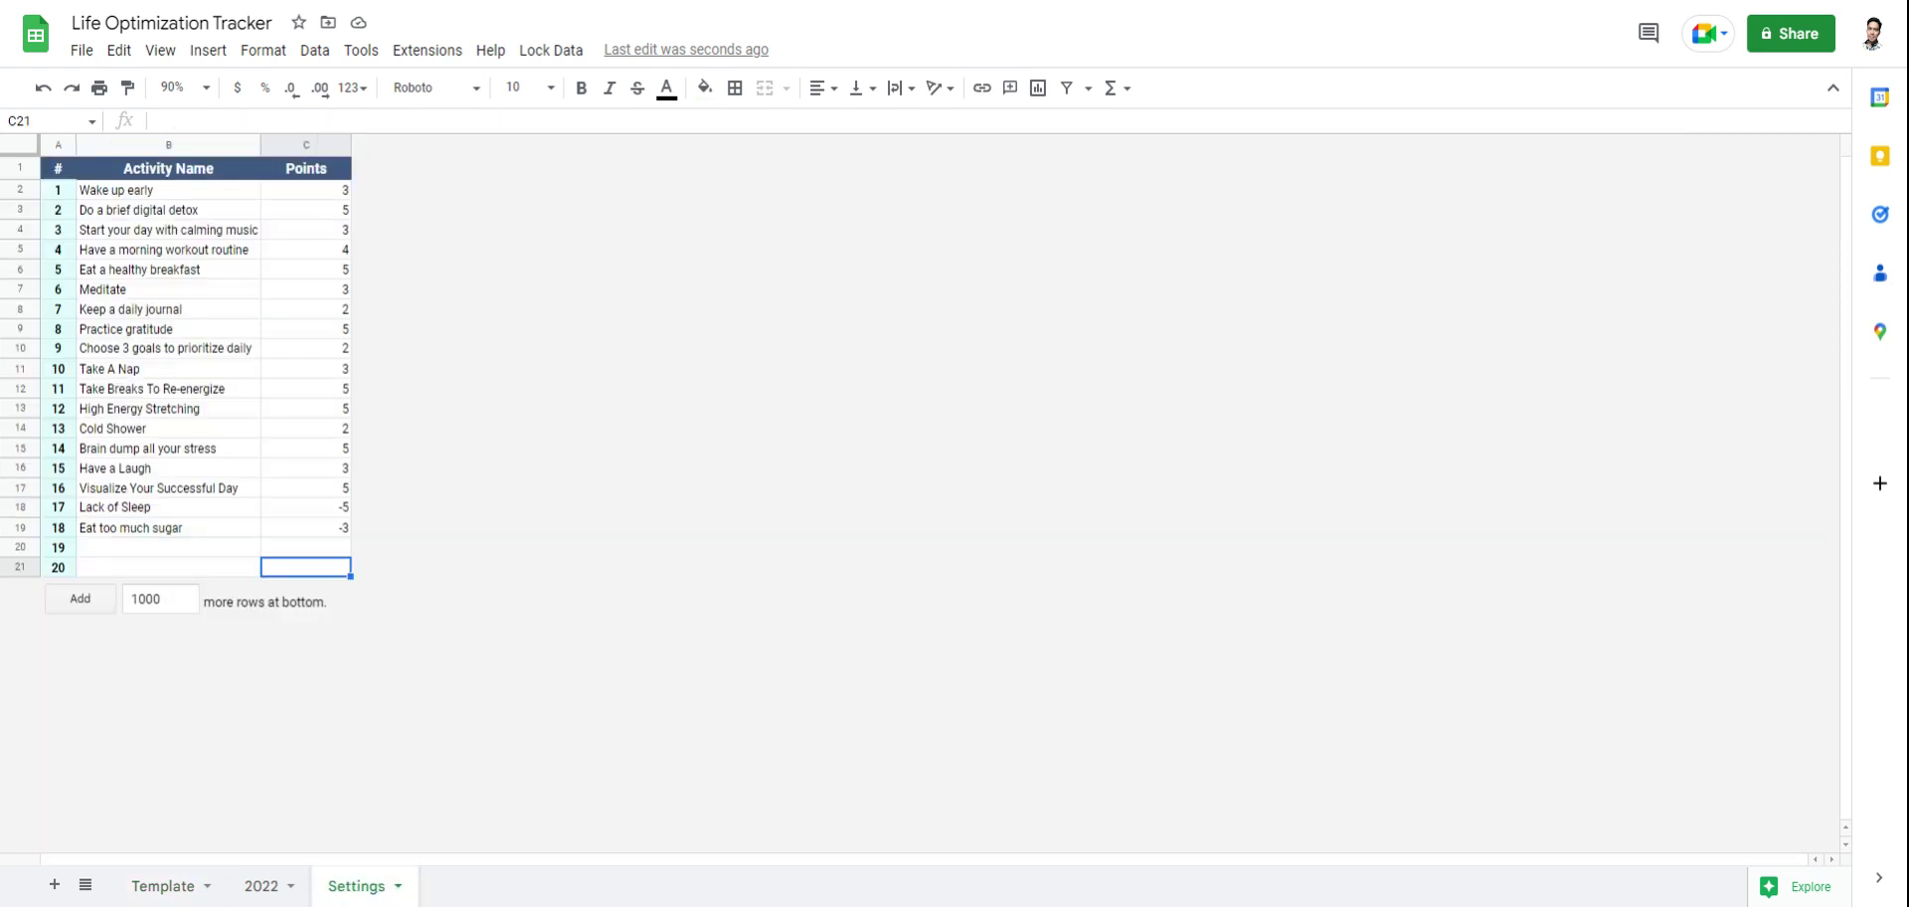
pyautogui.click(198, 356)
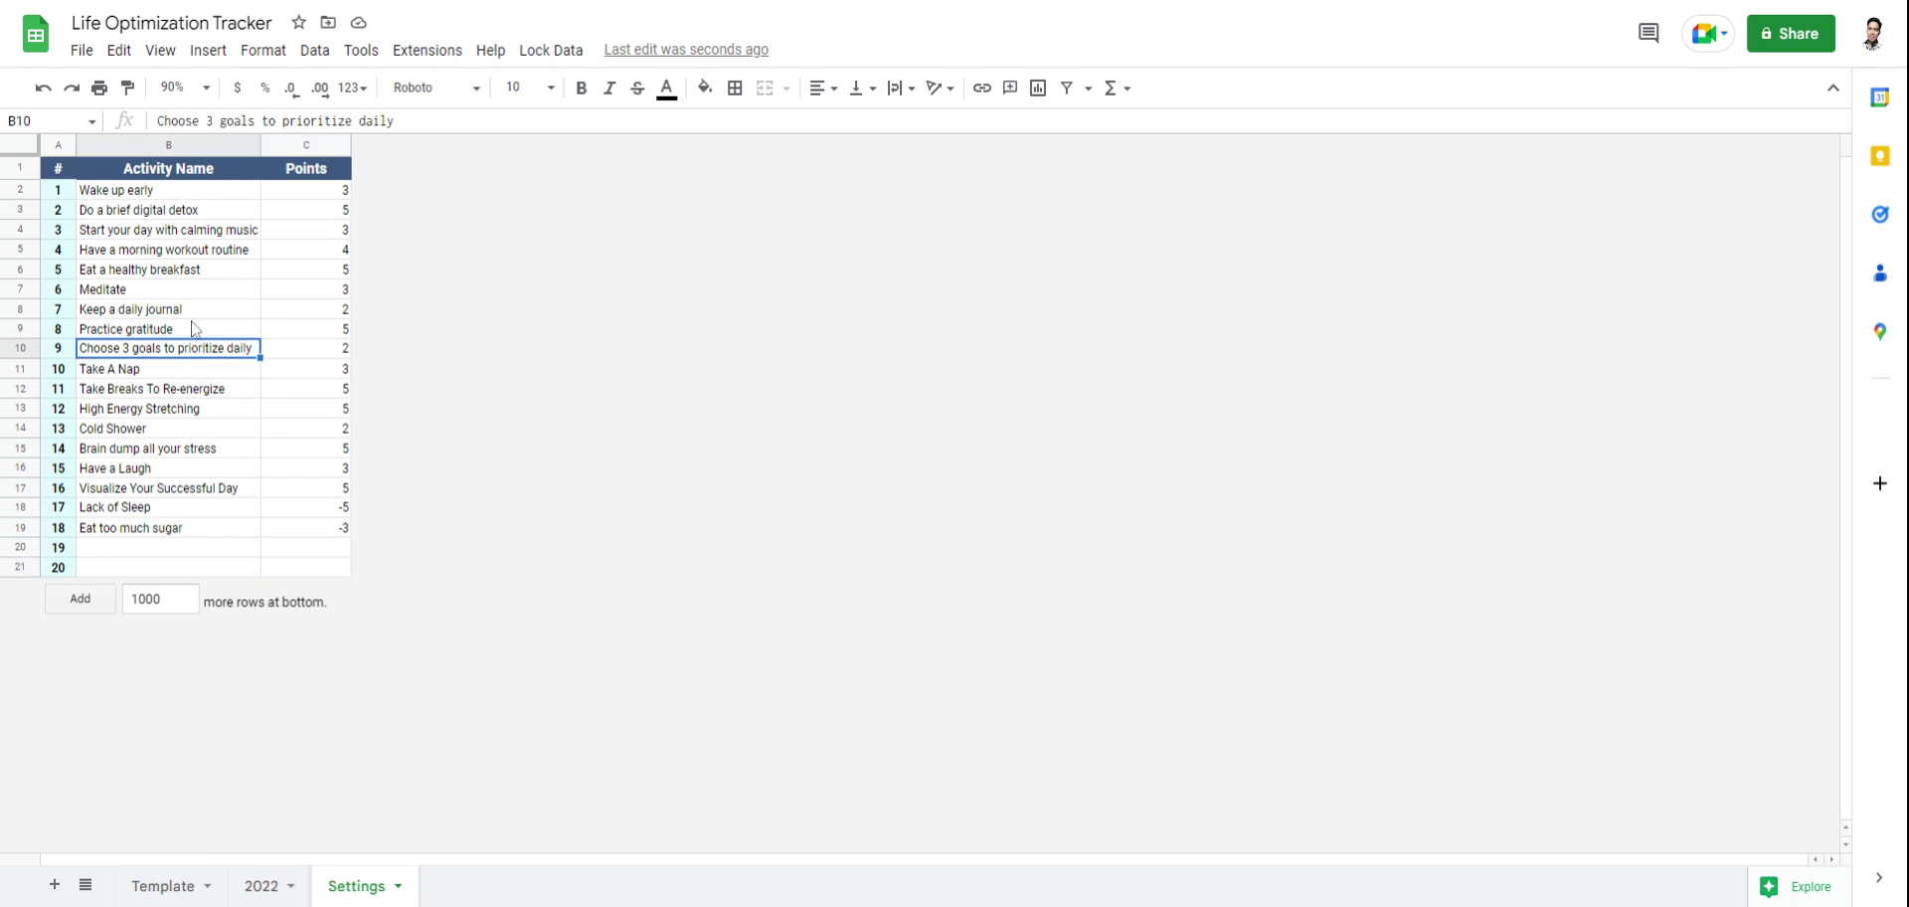
pyautogui.click(184, 290)
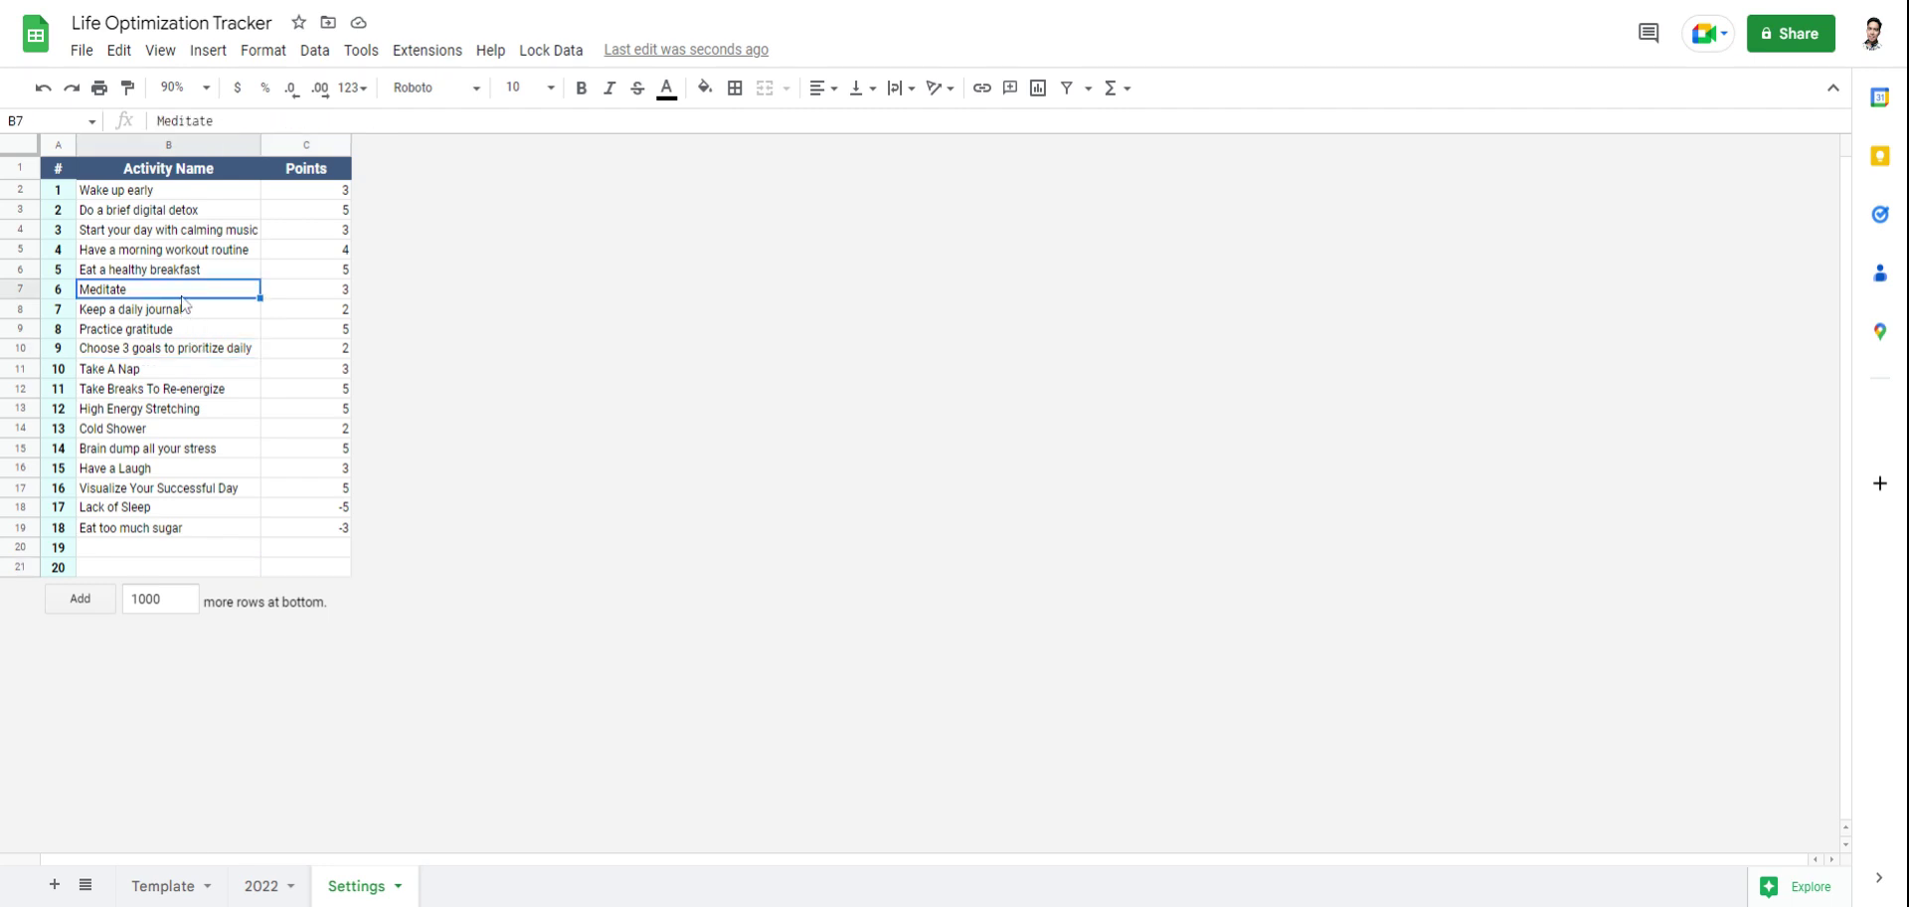
pyautogui.click(334, 214)
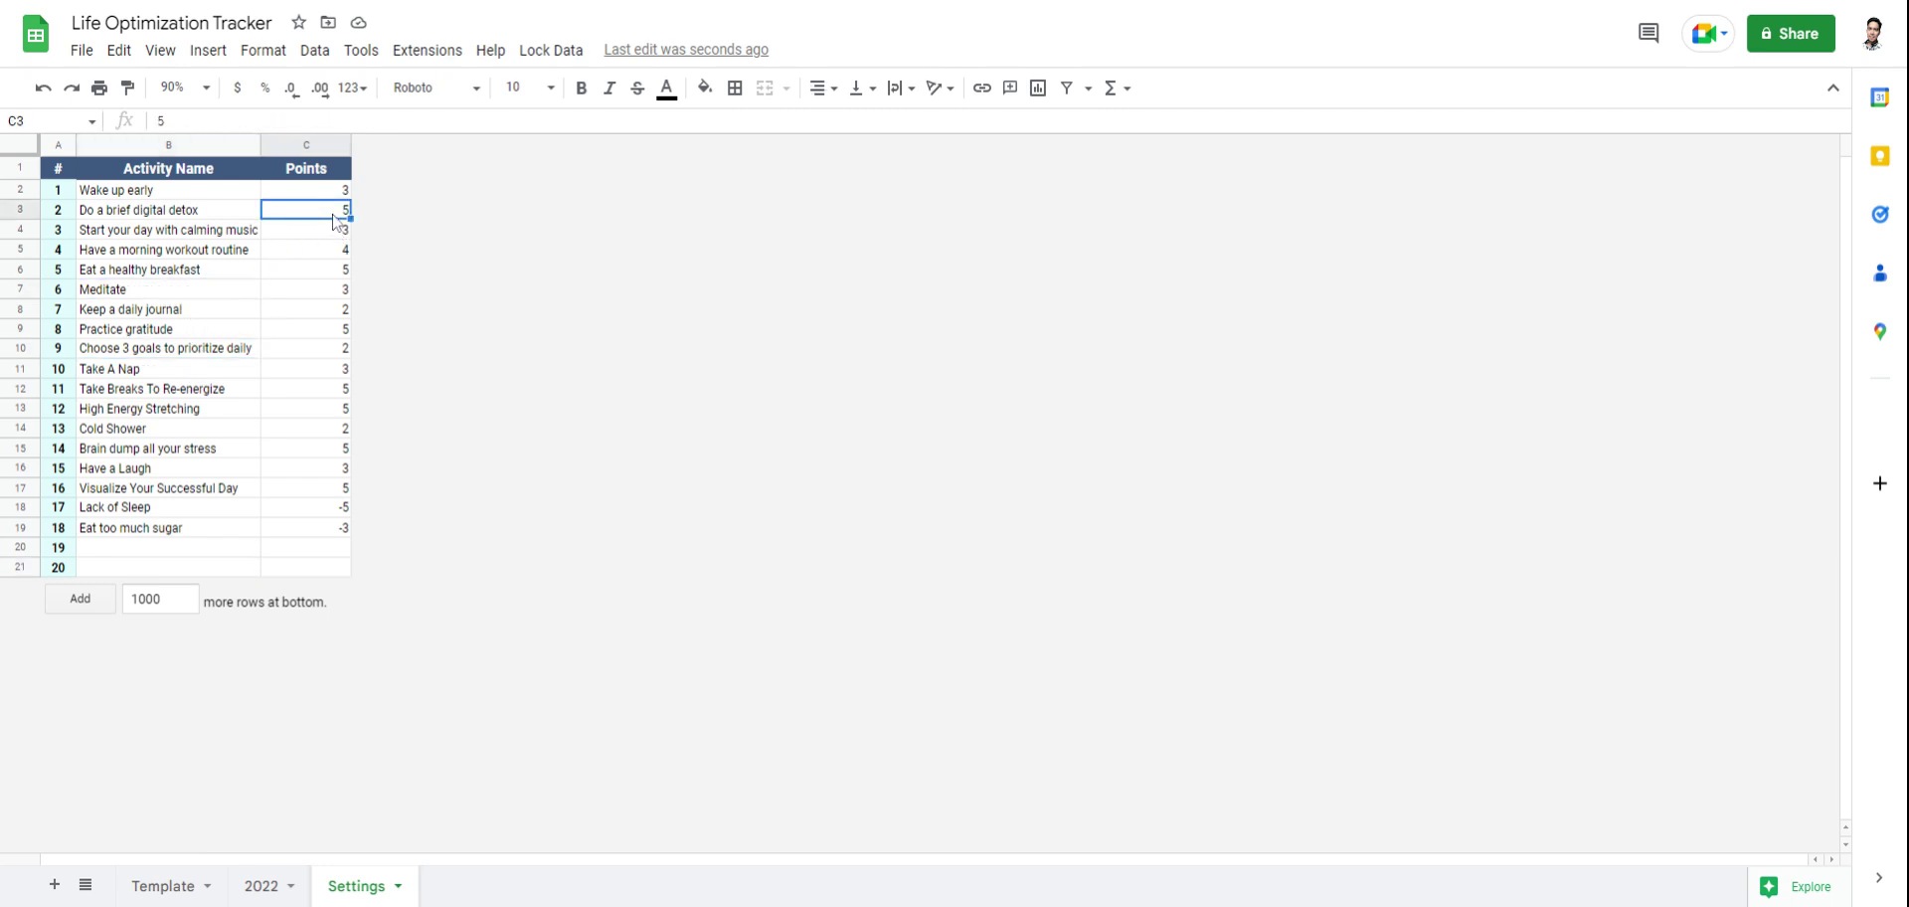
pyautogui.click(168, 546)
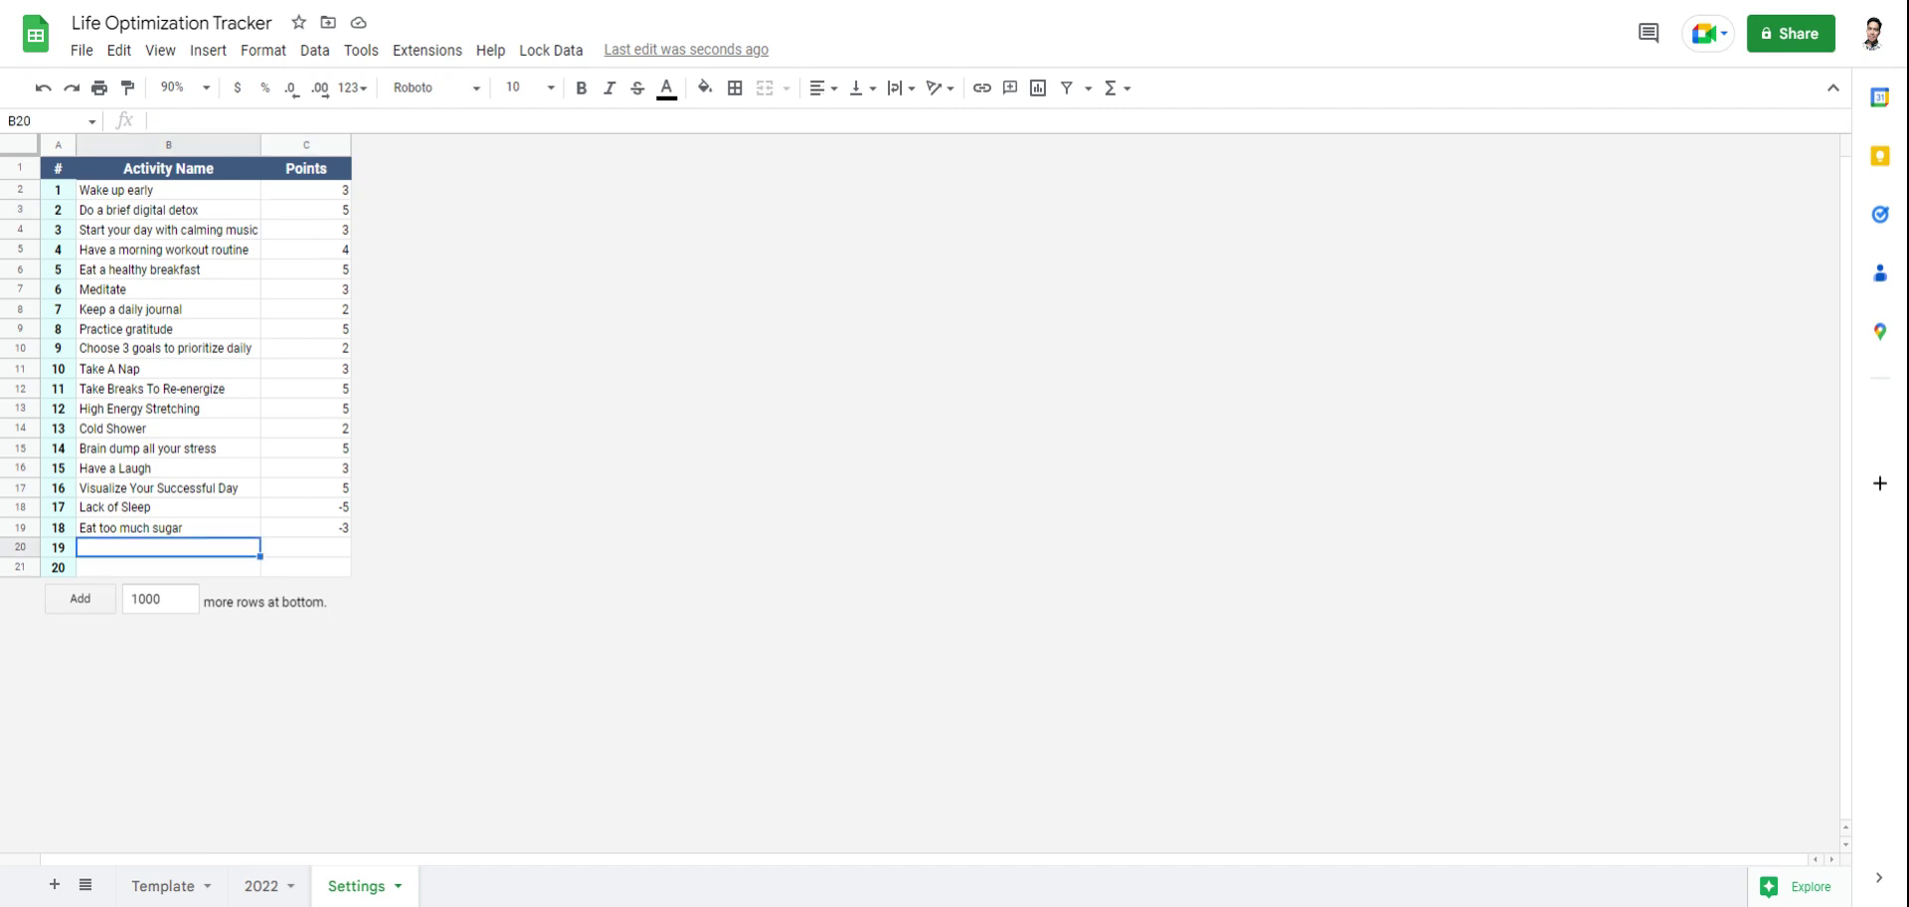
pyautogui.write('Drink Alcohol')
pyautogui.click(347, 555)
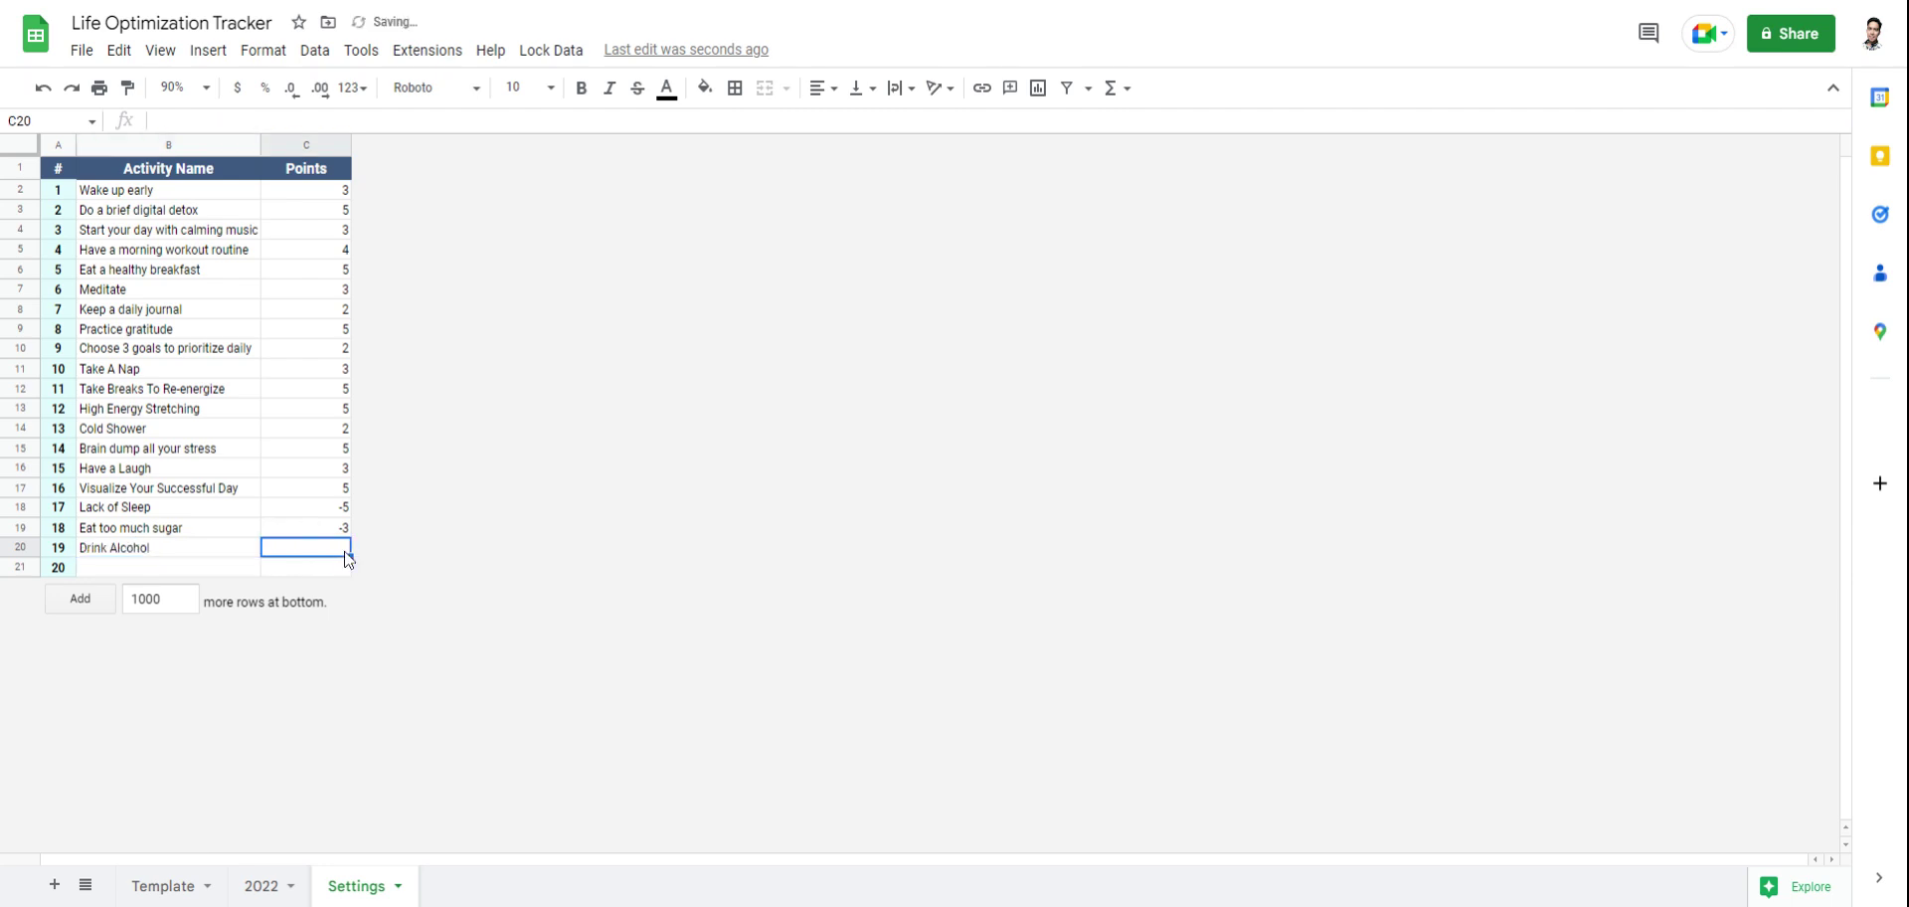
pyautogui.write('-5')
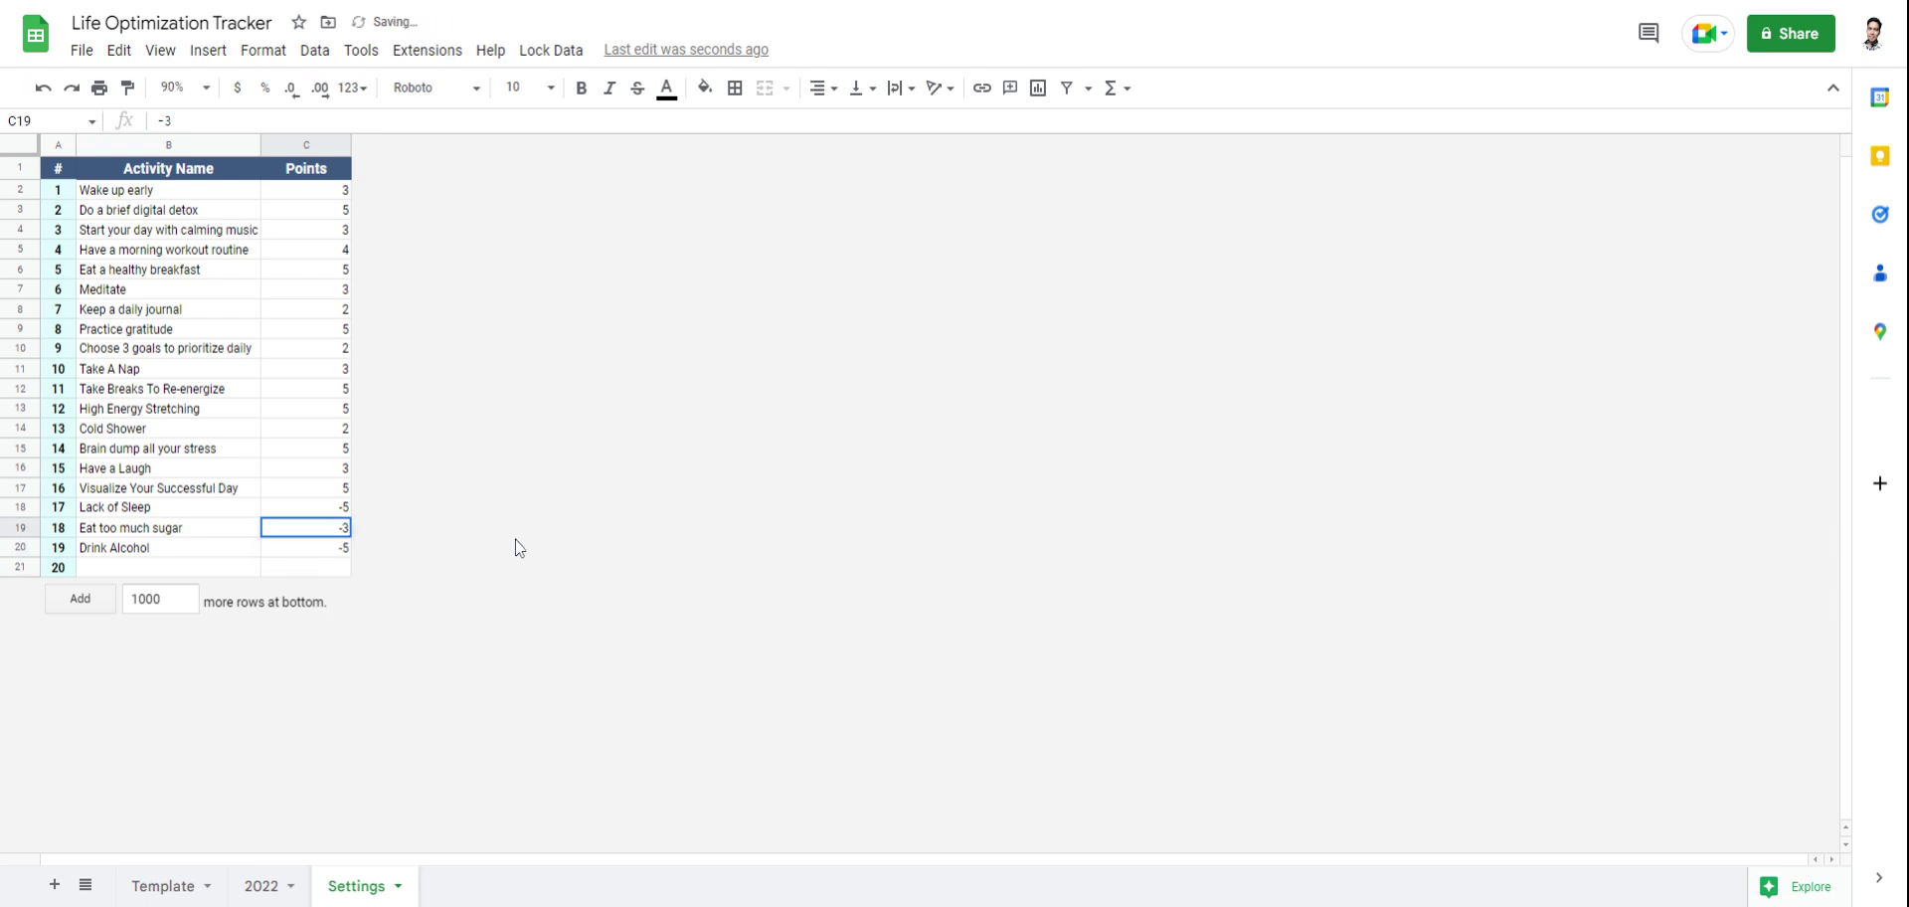
# Step: On the Template sheet, highlight January's daily points row and check off the first three activities for day 1
pyautogui.click(159, 885)
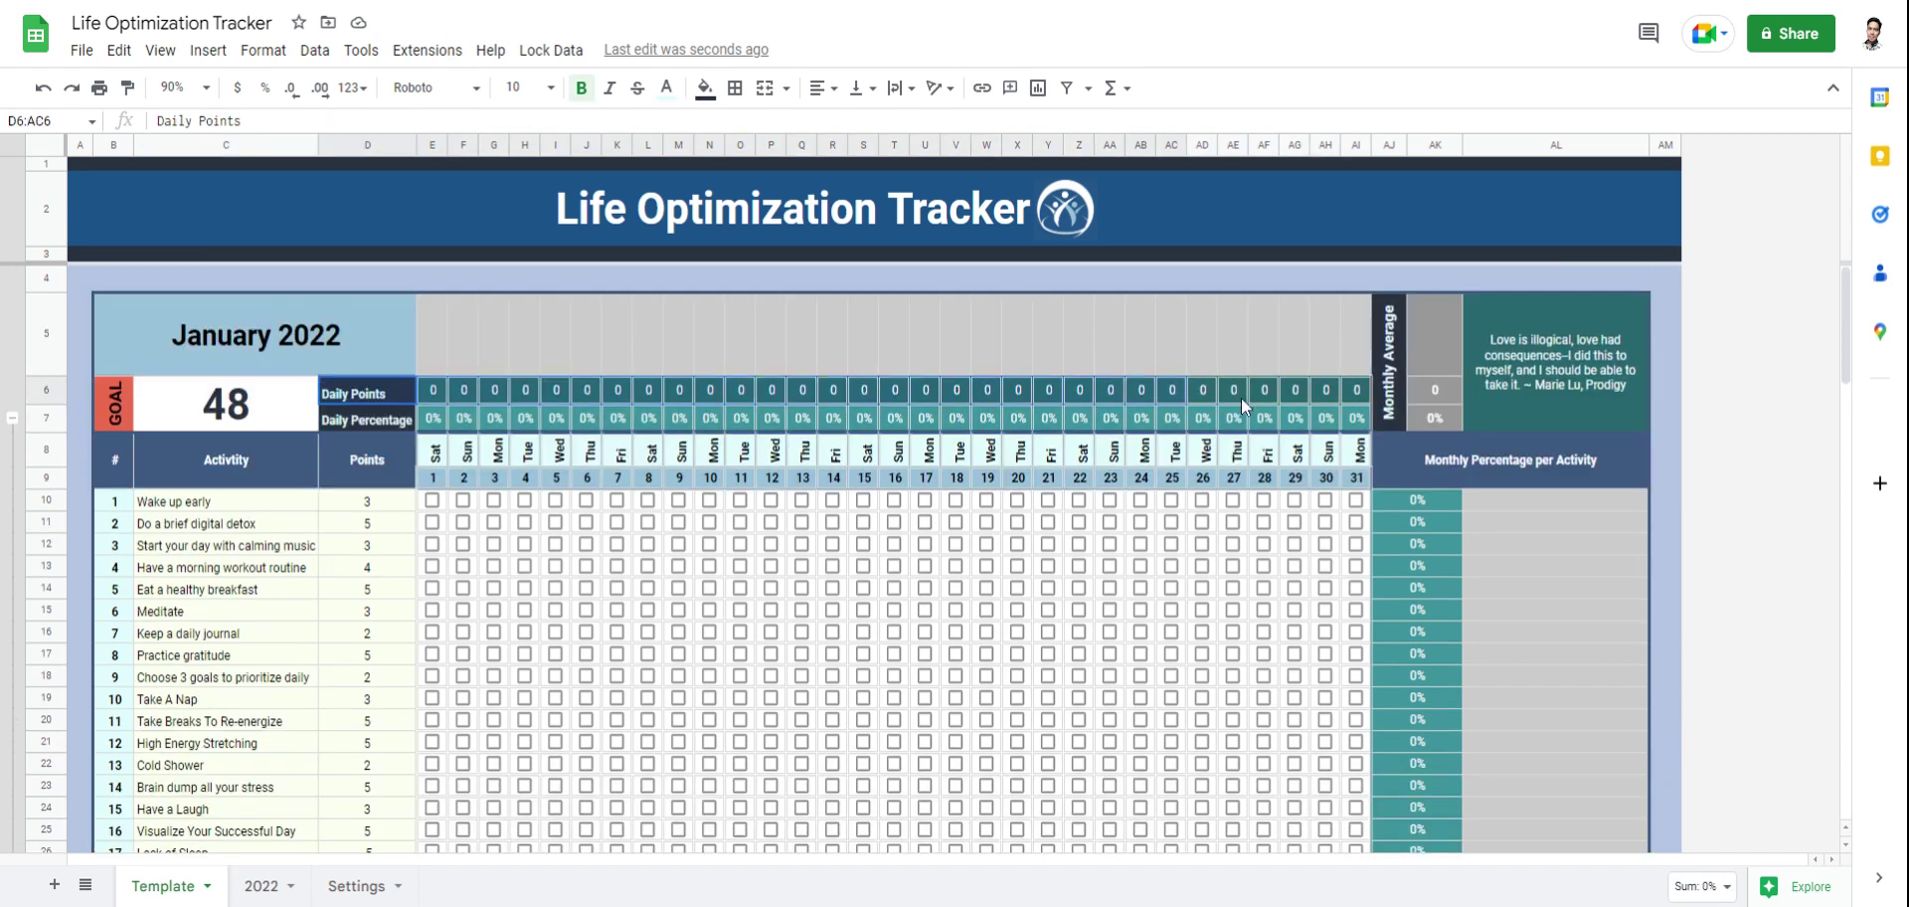
pyautogui.moveTo(1240, 398); pyautogui.dragTo(1360, 391)
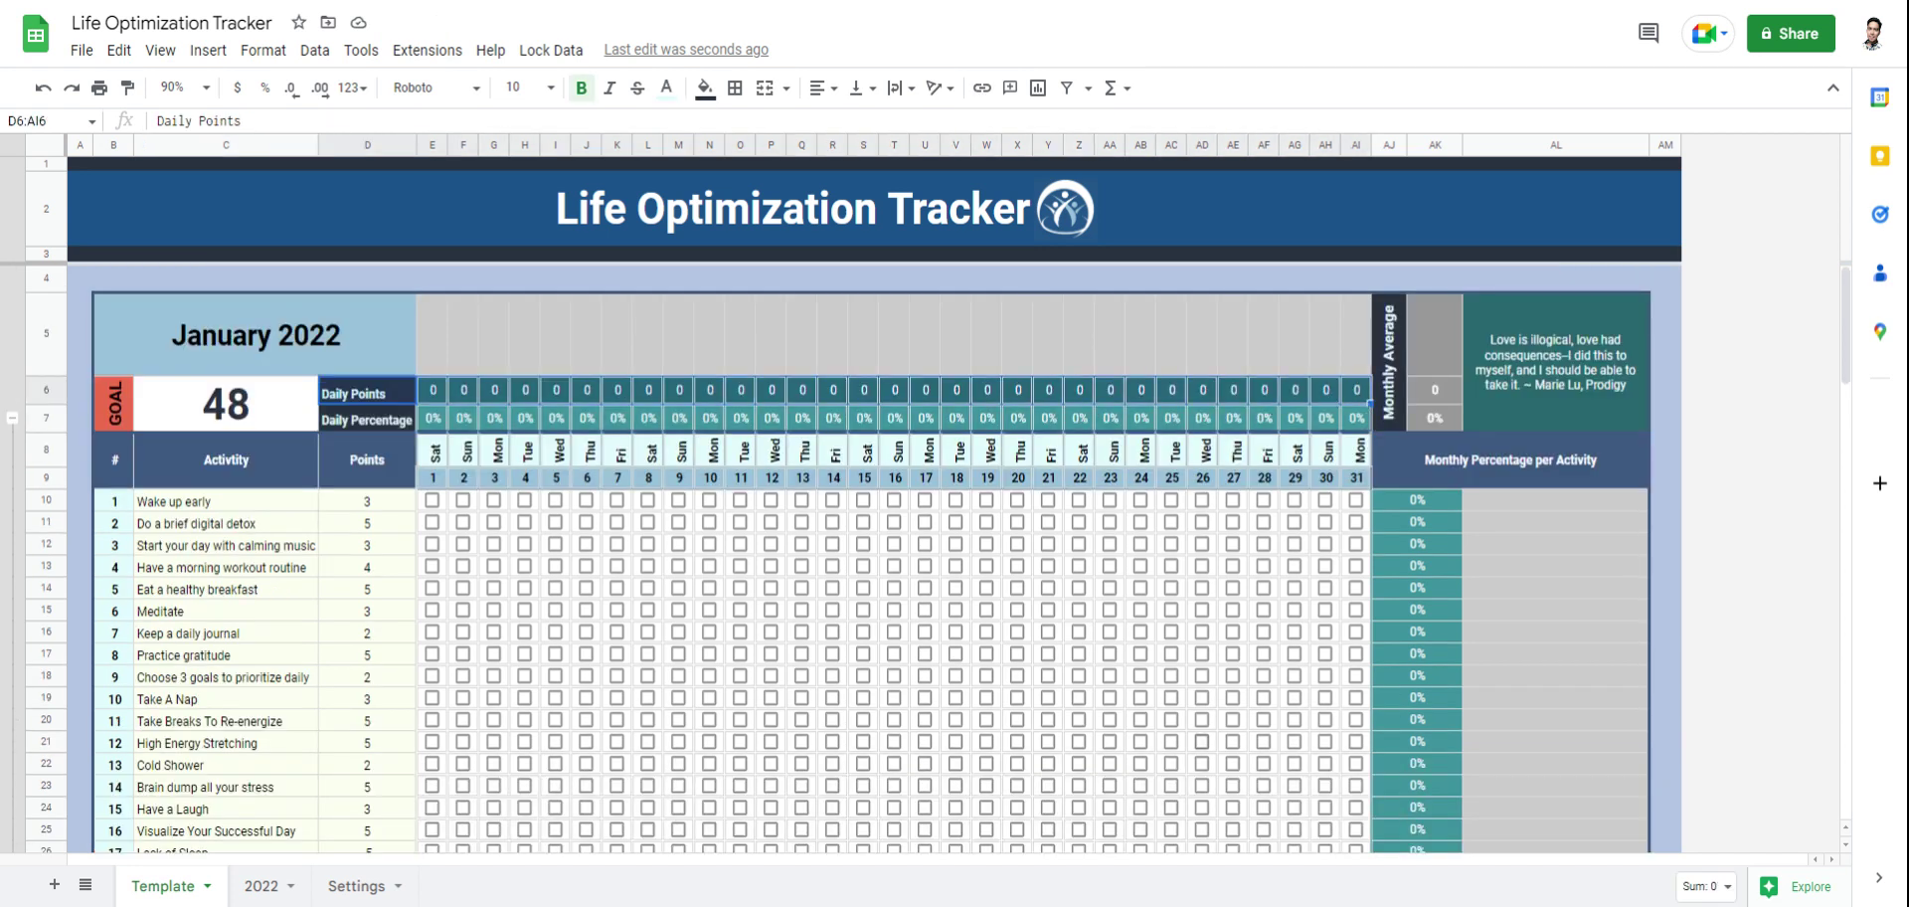
pyautogui.click(432, 499)
pyautogui.click(431, 521)
pyautogui.click(432, 543)
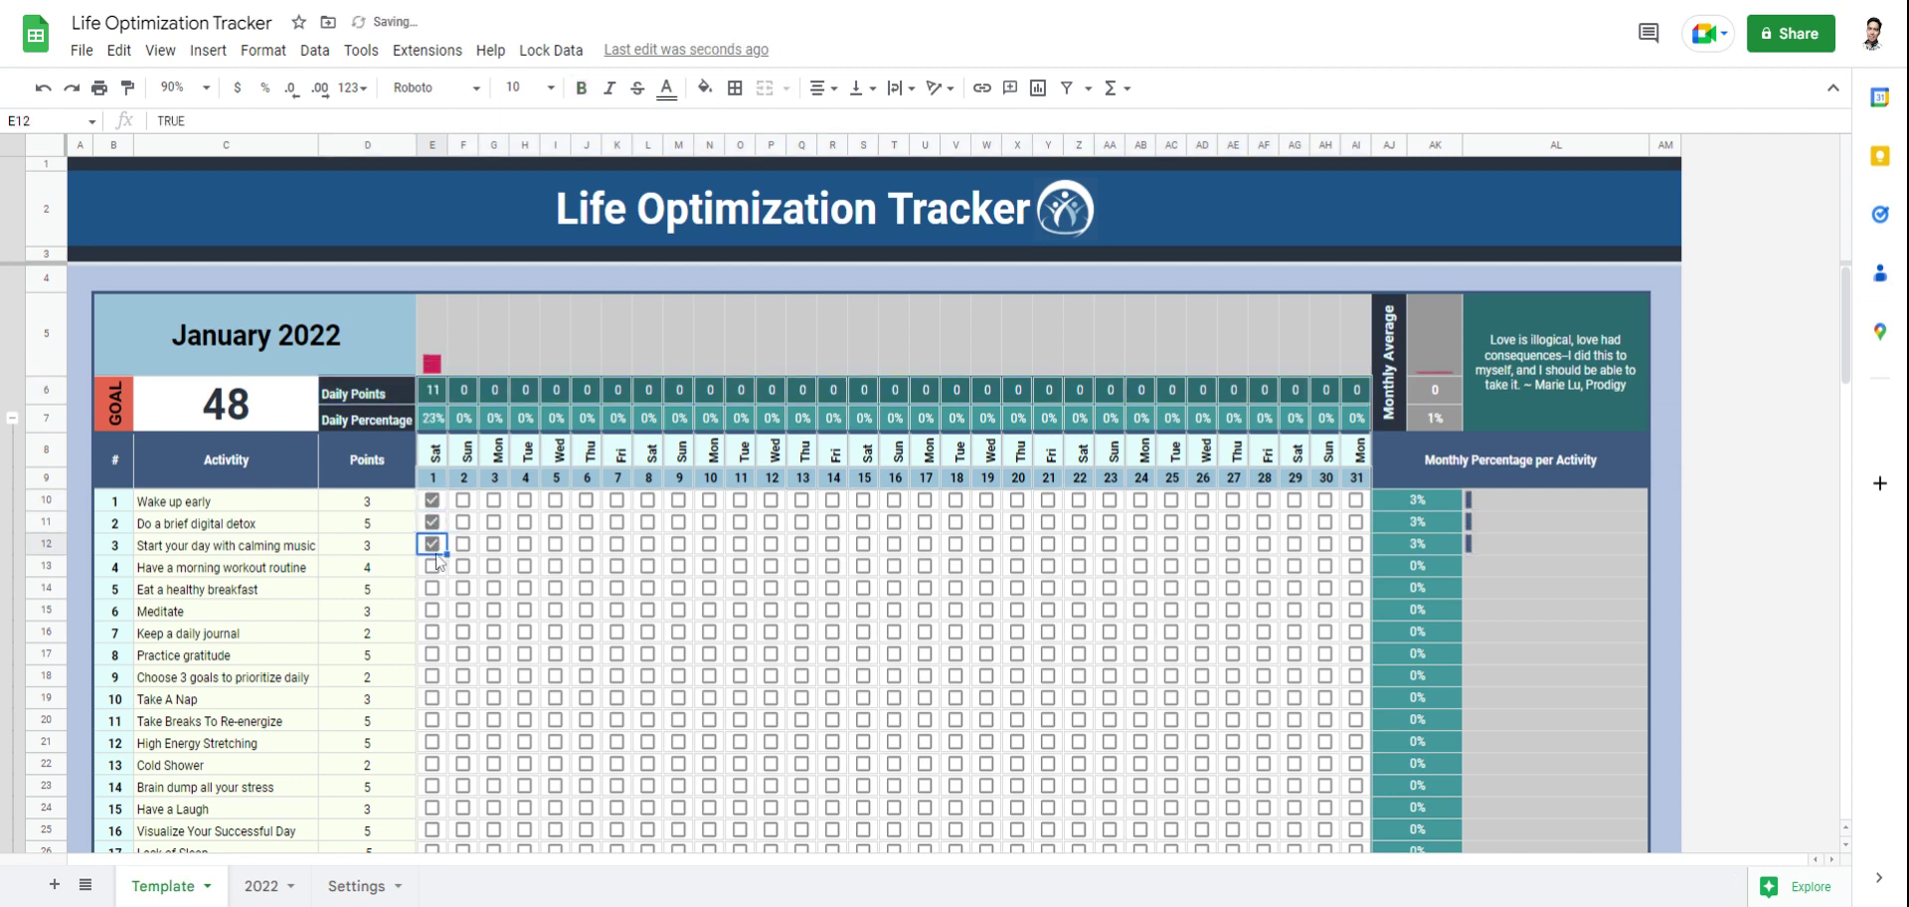
# Step: Highlight January's daily percentage and chart rows, and check off activities 4 through 7 for day 1
pyautogui.moveTo(378, 419); pyautogui.dragTo(1358, 423)
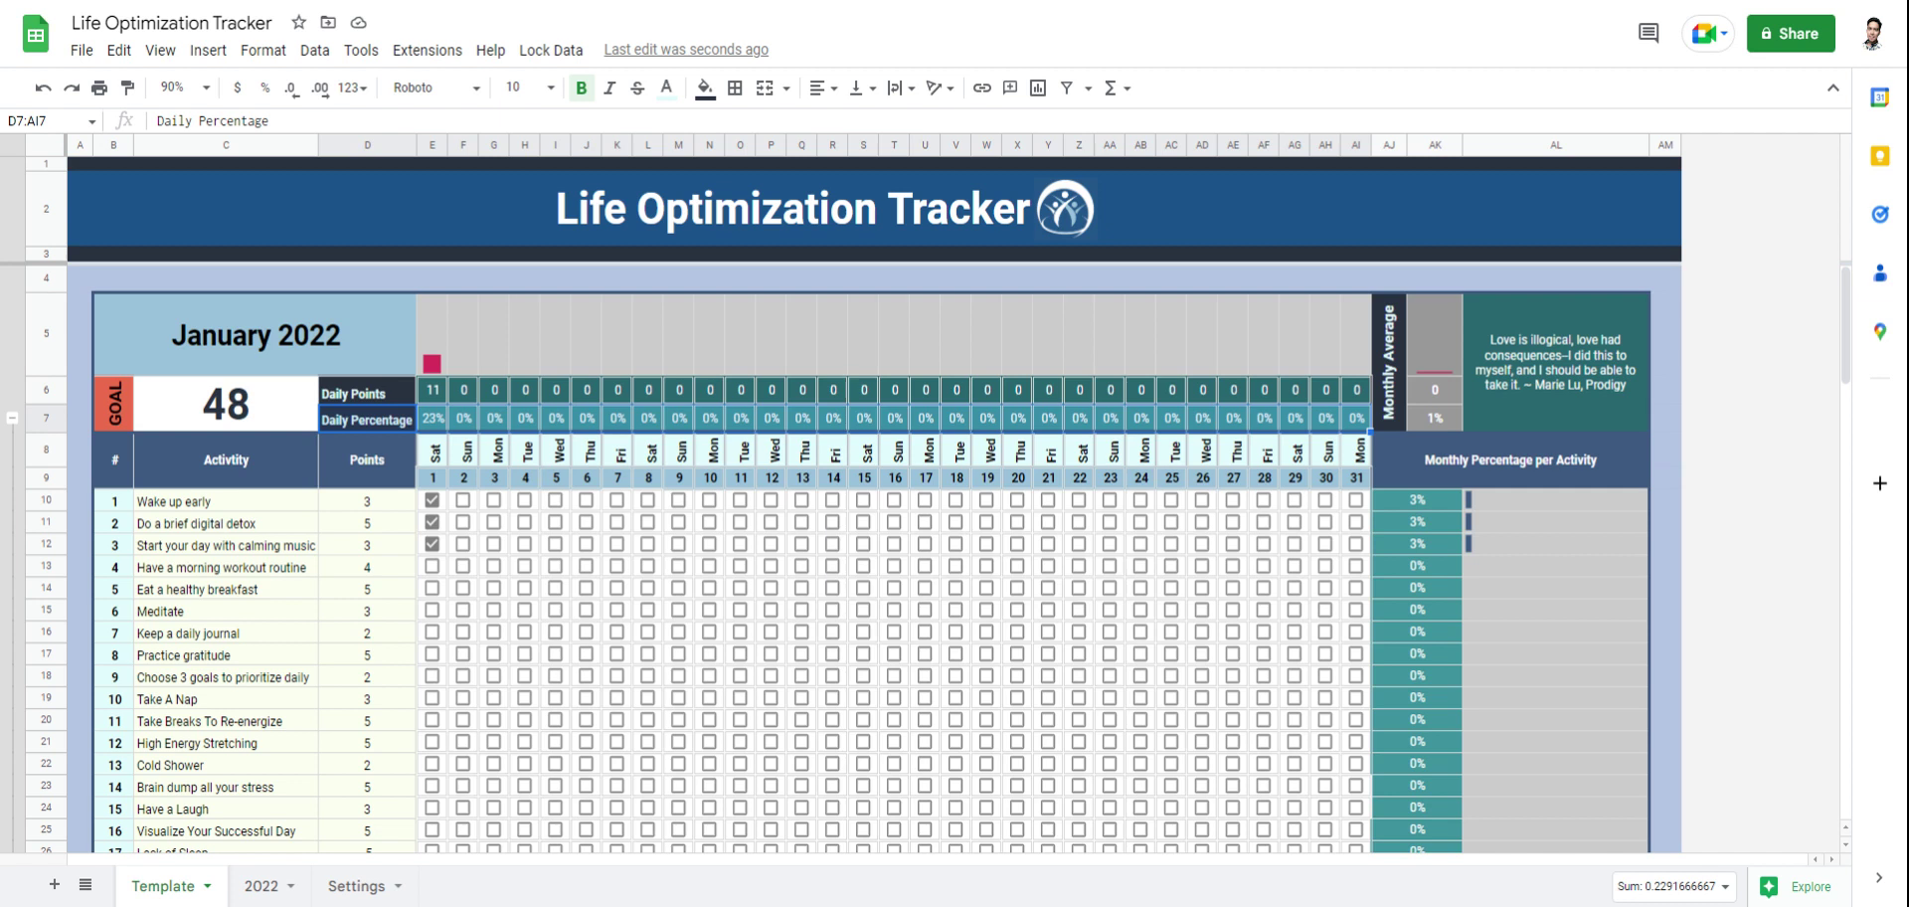
pyautogui.click(258, 408)
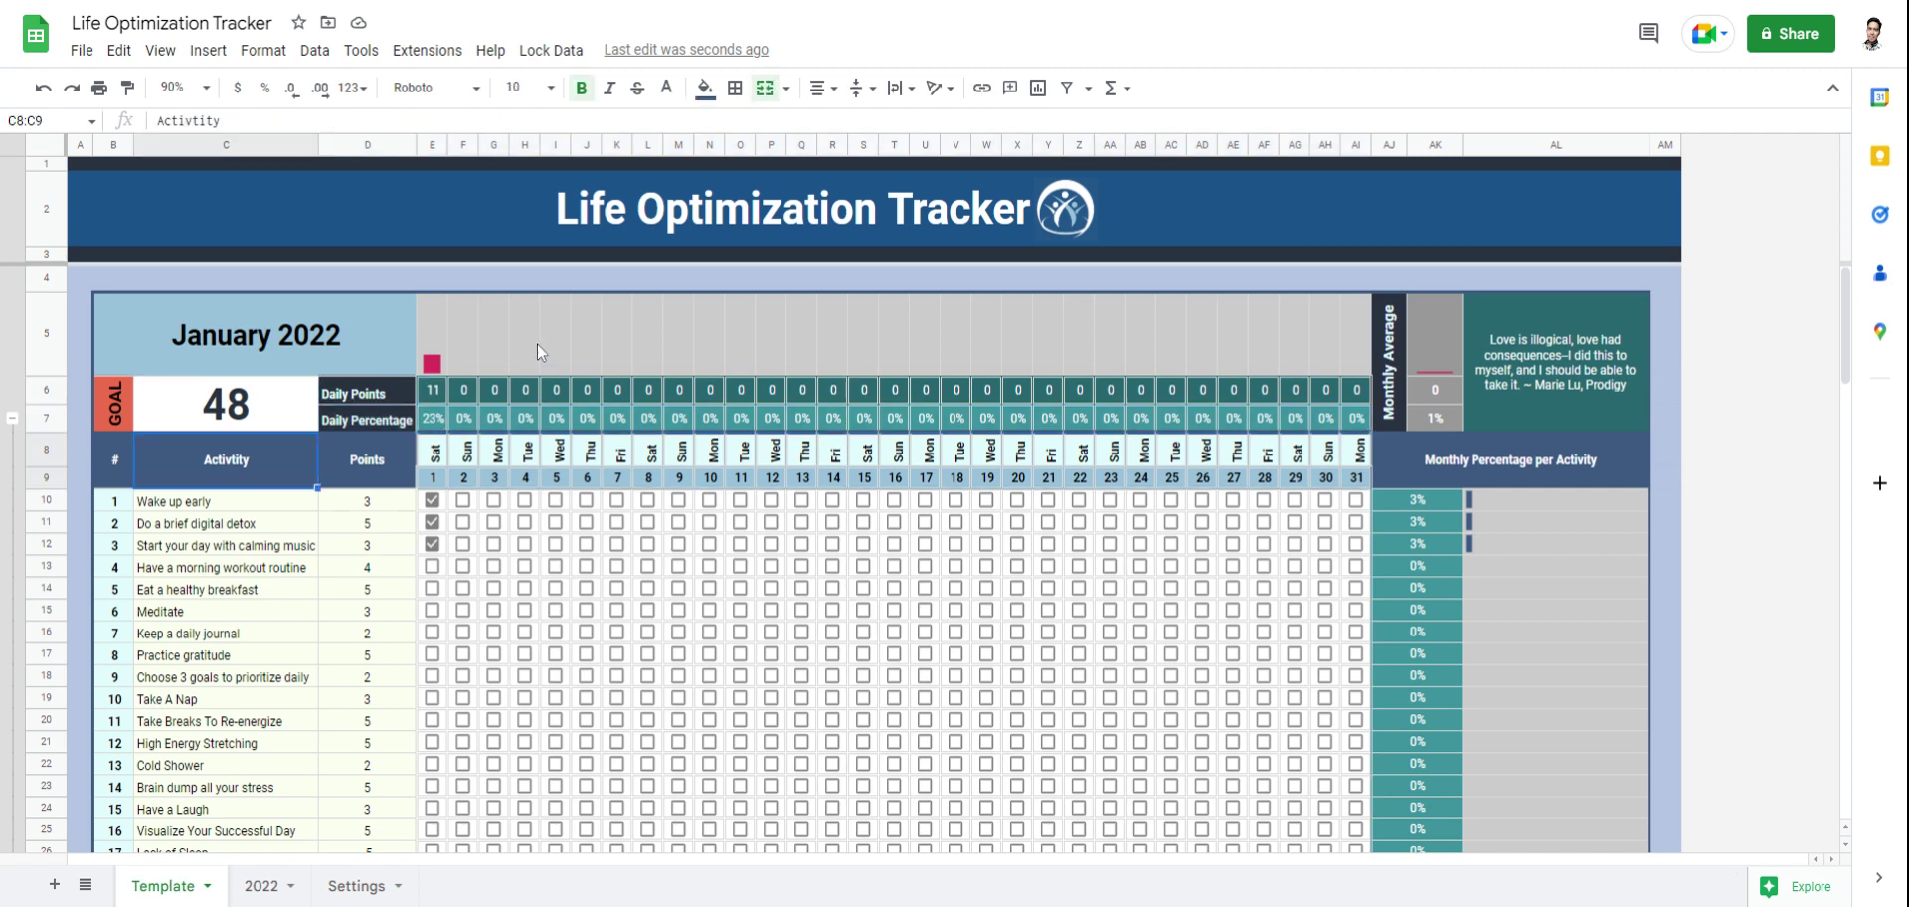
pyautogui.moveTo(438, 348); pyautogui.dragTo(1350, 348)
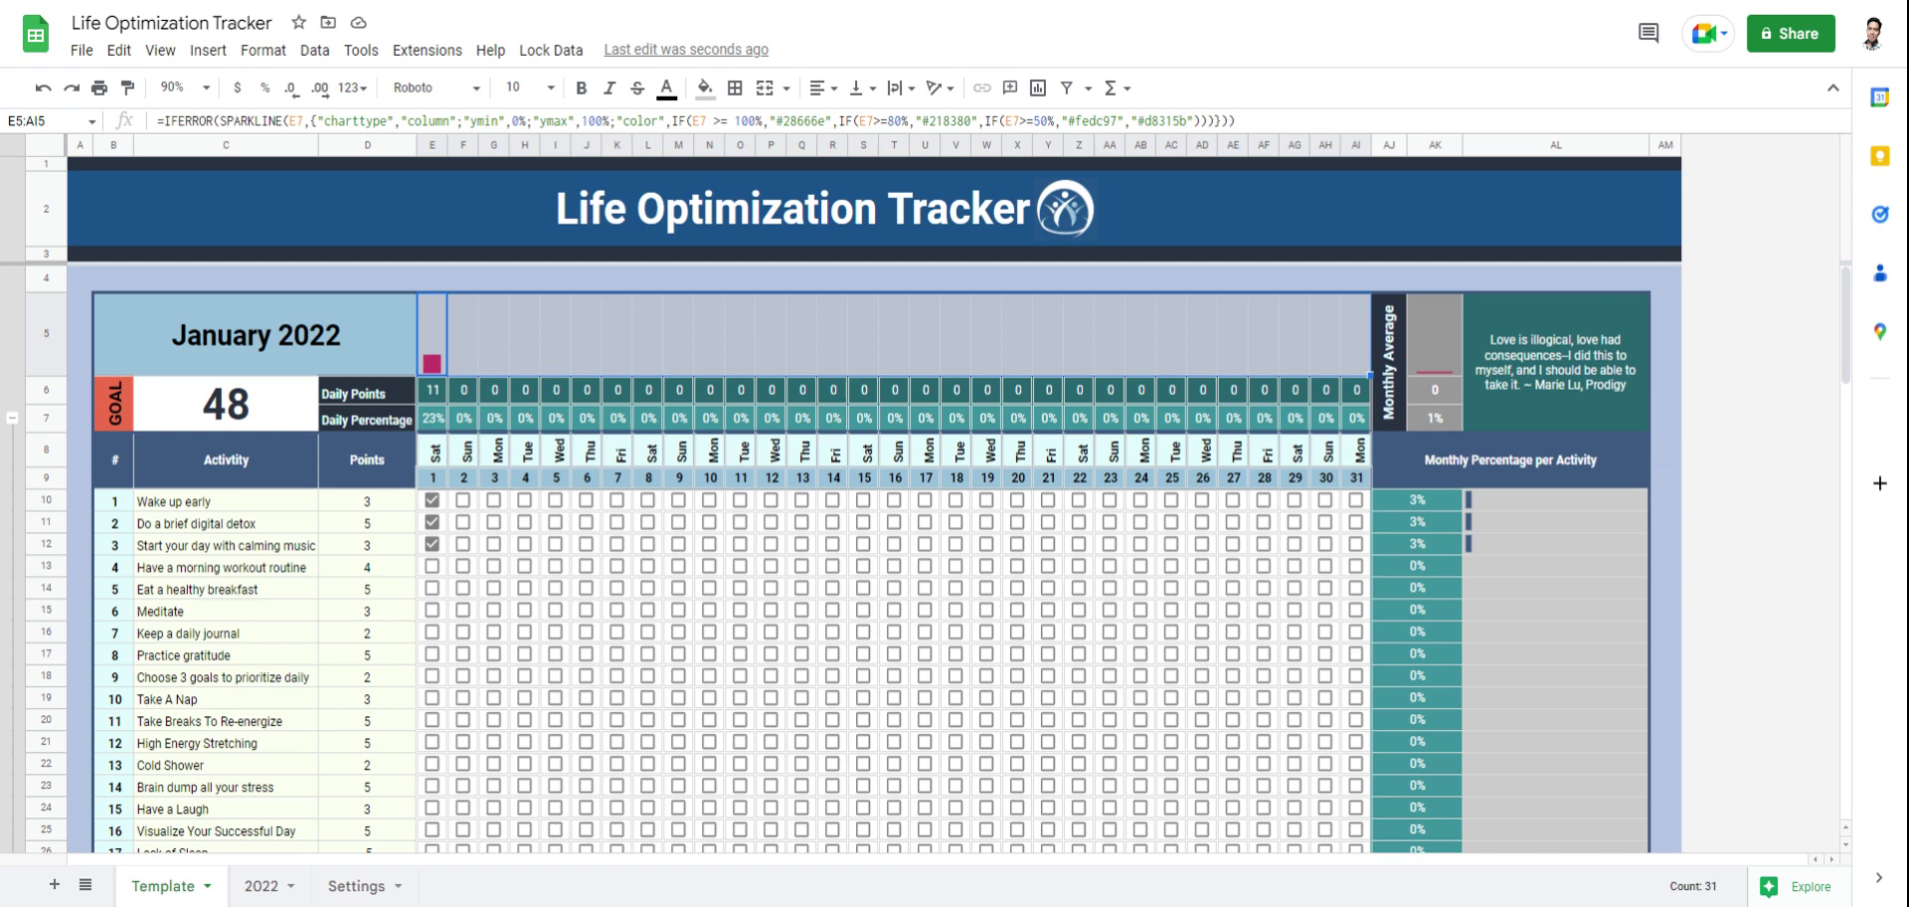
pyautogui.click(432, 566)
pyautogui.click(432, 588)
pyautogui.click(432, 610)
pyautogui.click(434, 633)
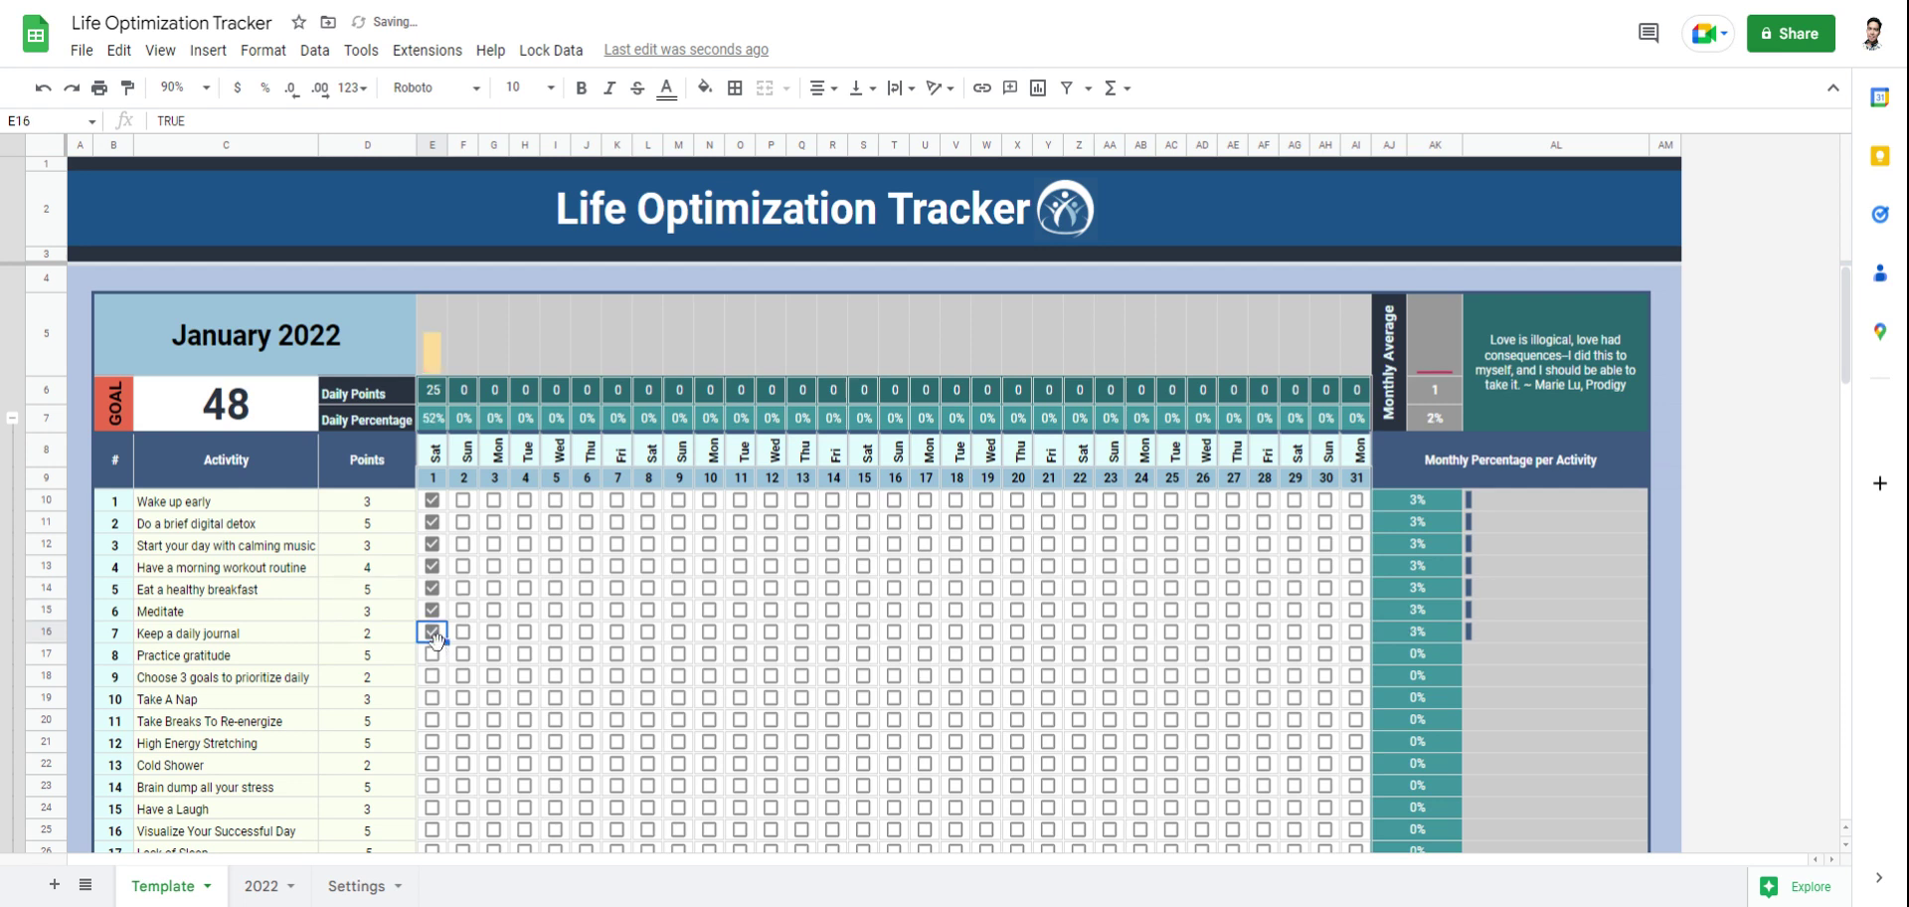
# Step: Clear and re-check Meditate and Keep a daily journal for January 1
pyautogui.click(434, 632)
pyautogui.click(435, 610)
pyautogui.click(434, 633)
pyautogui.click(433, 611)
# Step: Check off activities 8 through 14, from Practice gratitude to Brain dump all your stress, for January 1
pyautogui.click(434, 653)
pyautogui.click(434, 675)
pyautogui.click(433, 697)
pyautogui.click(433, 718)
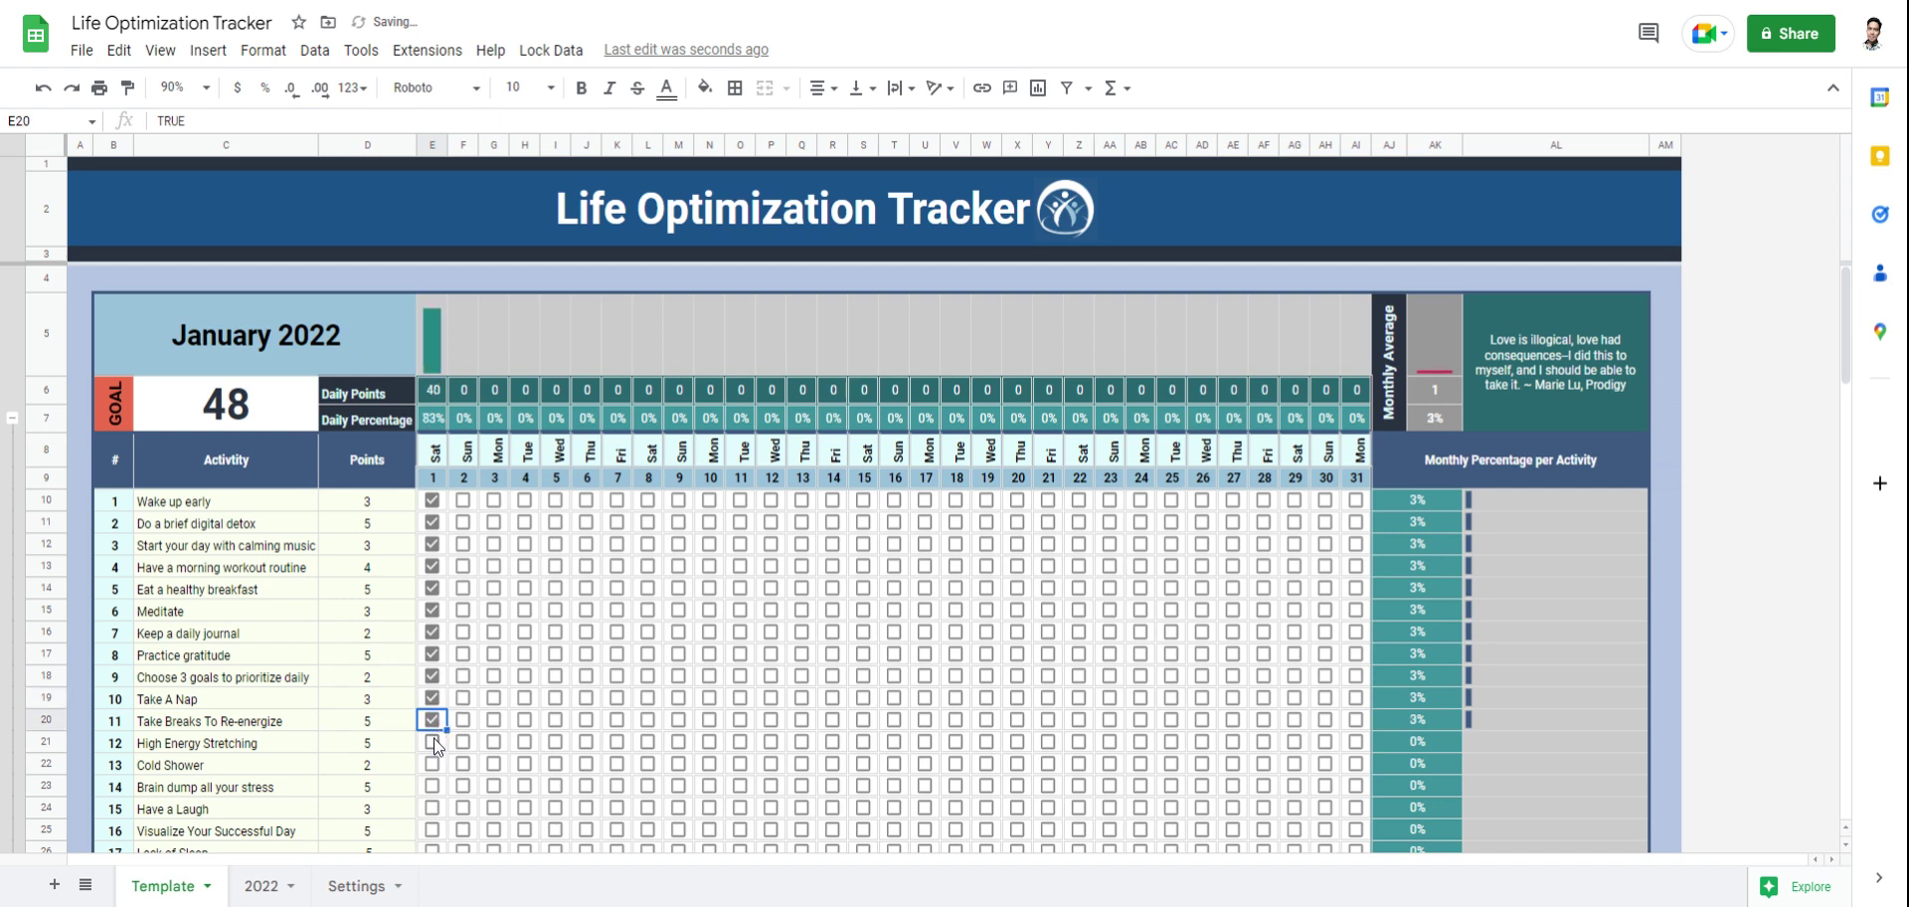
pyautogui.click(433, 742)
pyautogui.click(434, 763)
pyautogui.click(434, 785)
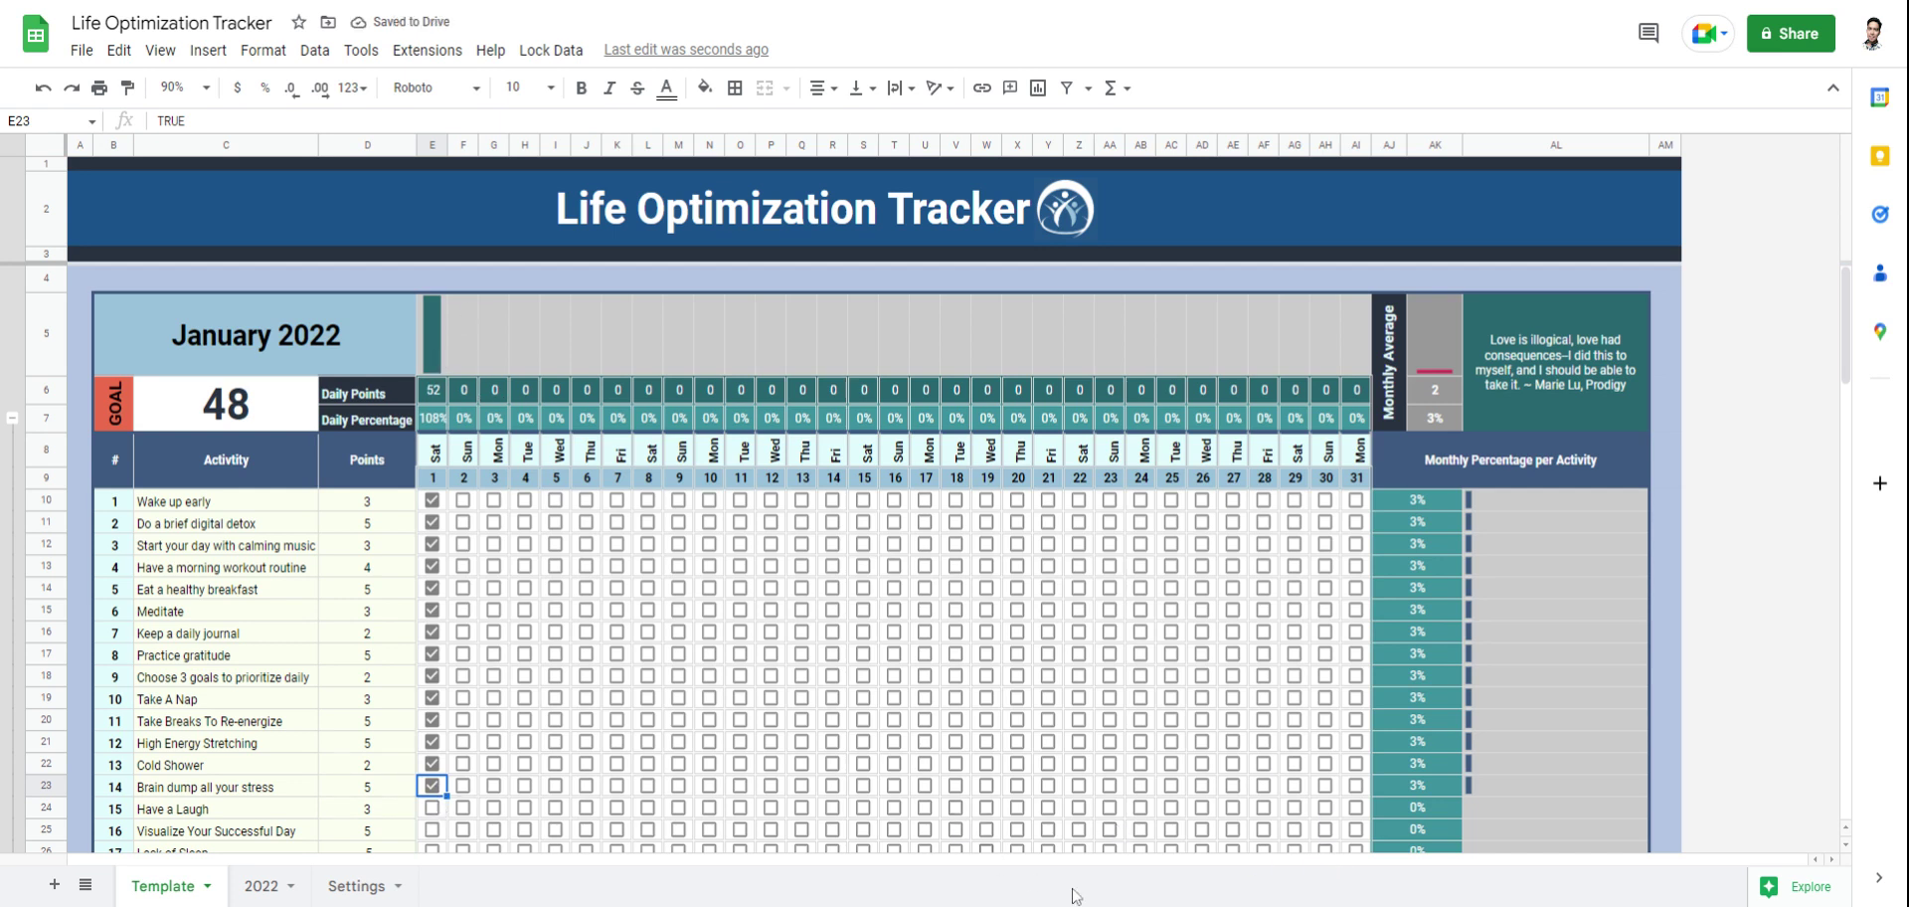
# Step: Highlight January's Monthly Percentage per Activity section to examine each activity's percentage and bar
pyautogui.moveTo(1440, 455); pyautogui.dragTo(1523, 840)
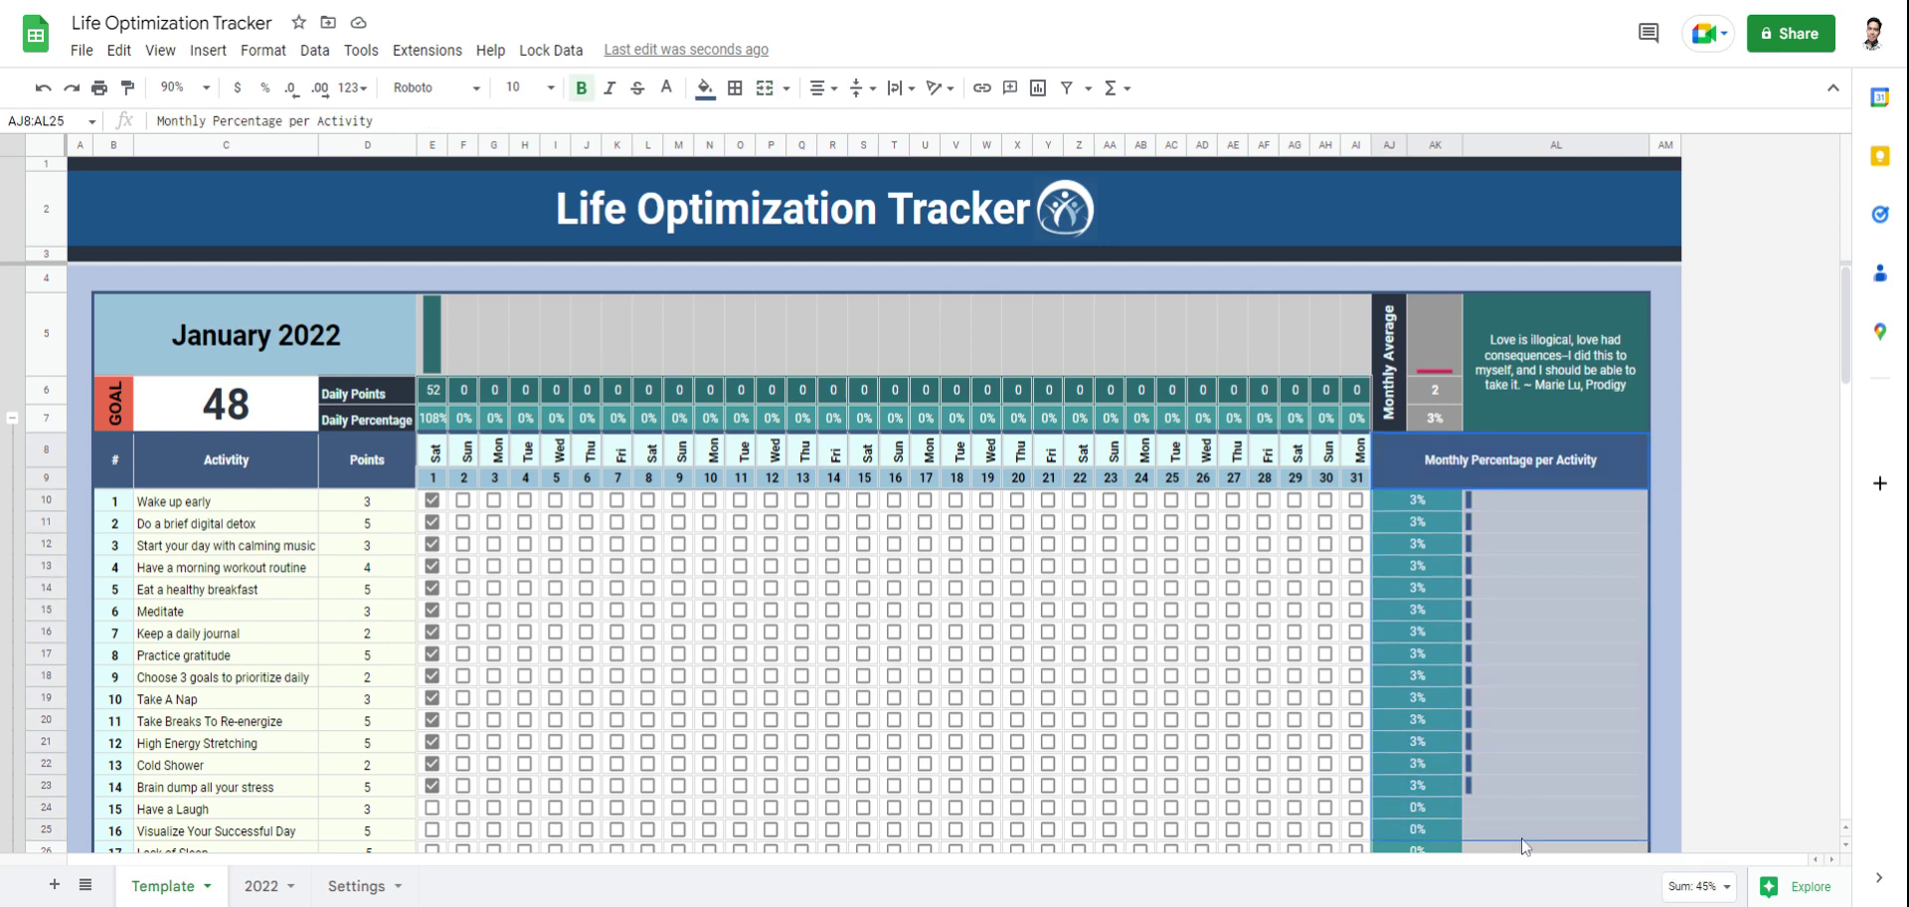
pyautogui.scroll(-1, 1526, 847)
pyautogui.scroll(1, 1521, 804)
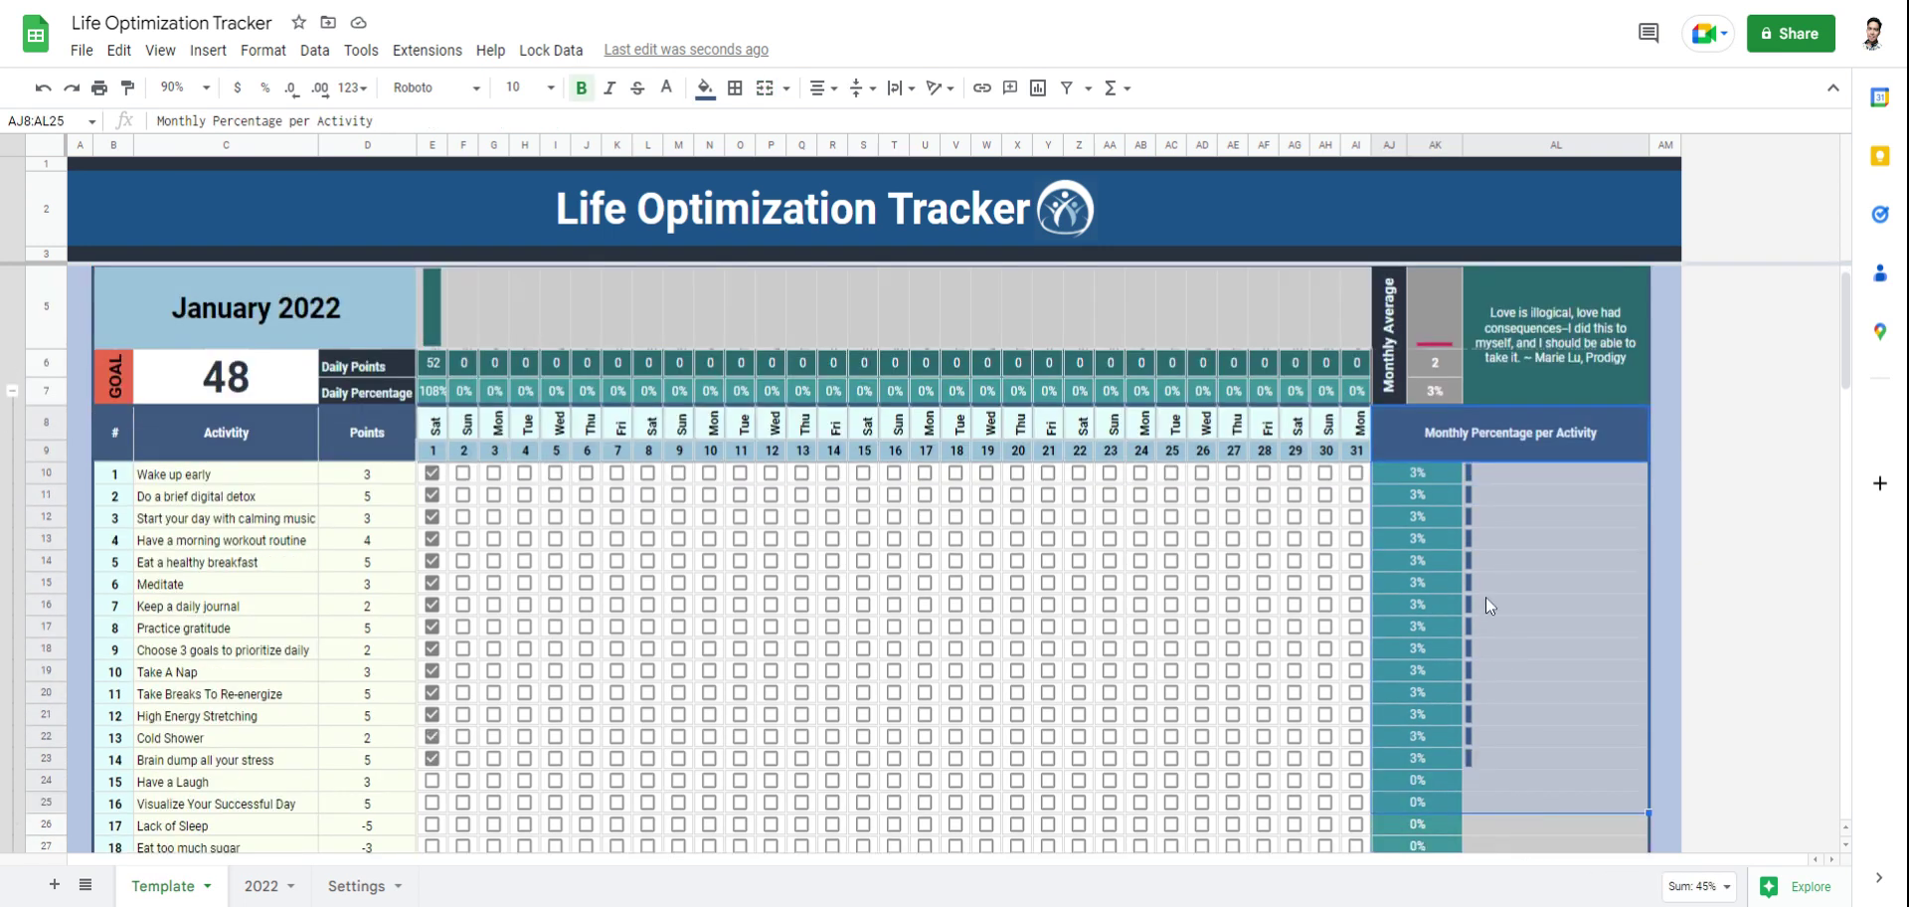
pyautogui.moveTo(1416, 456); pyautogui.dragTo(1496, 853)
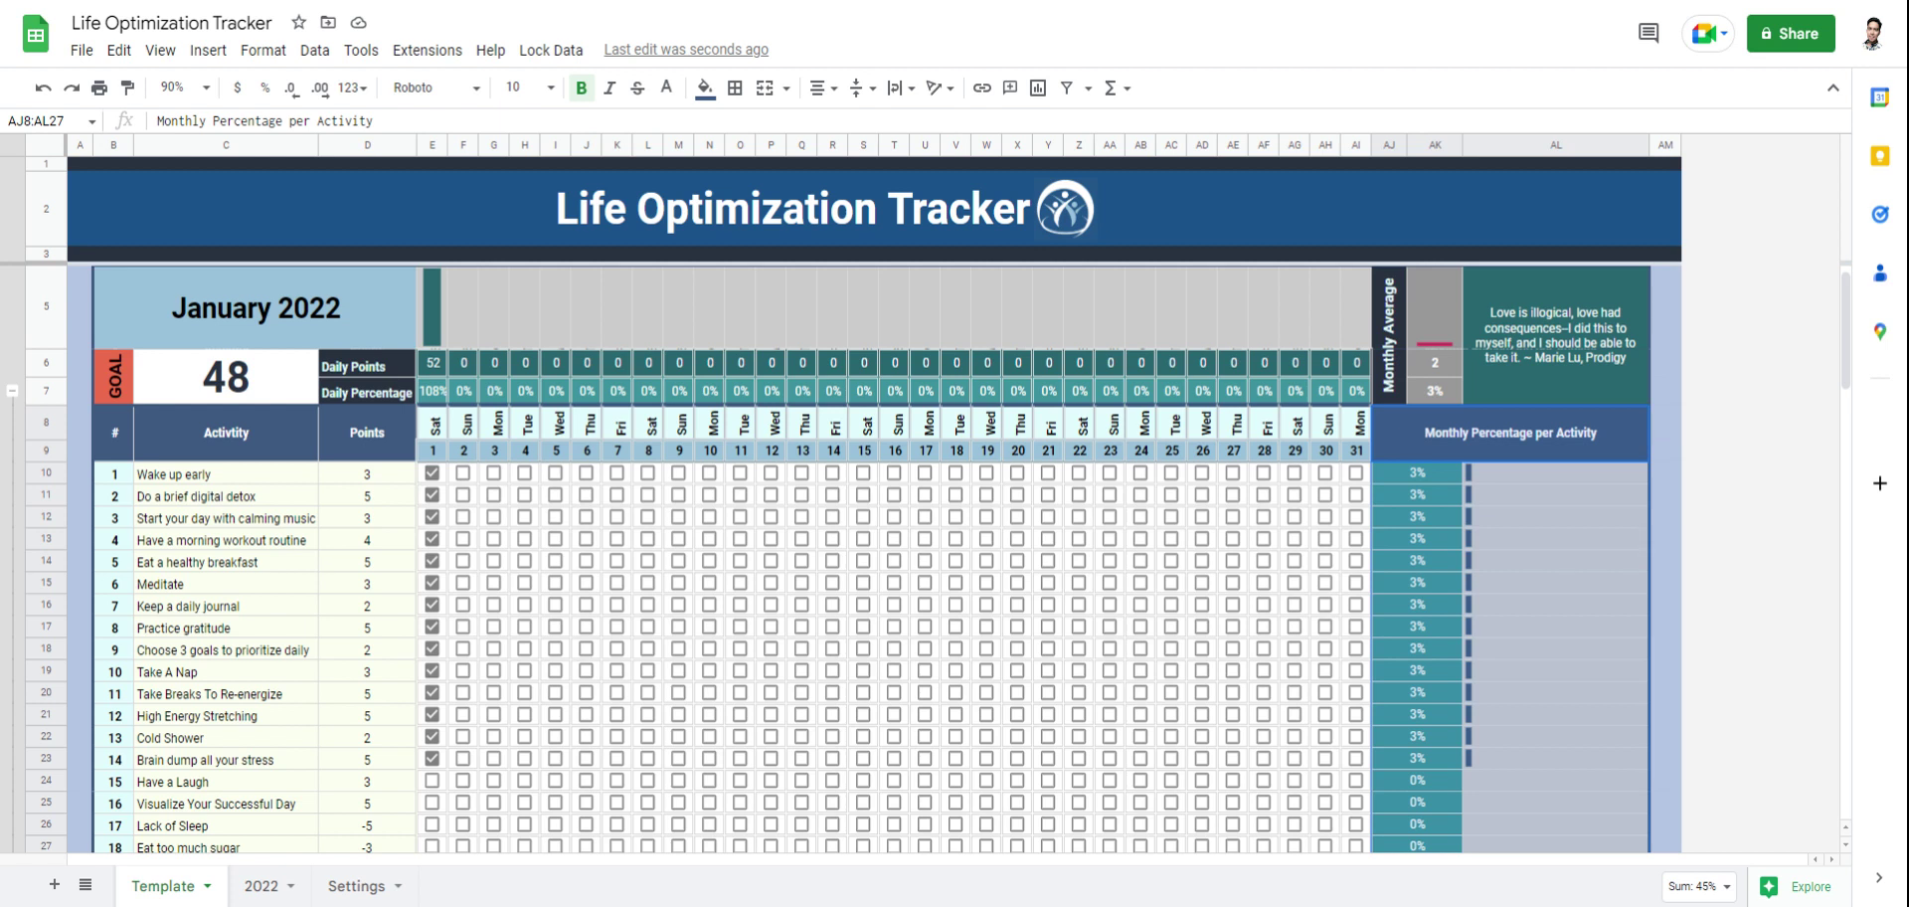
# Step: Check off Have a Laugh for January 9 and Wake up early for January 2 through 5
pyautogui.click(678, 779)
pyautogui.click(462, 472)
pyautogui.click(494, 473)
pyautogui.click(525, 473)
pyautogui.click(555, 473)
# Step: Select January's monthly average and quote cells, and run the header logo's script twice to refresh the quote
pyautogui.click(1387, 378)
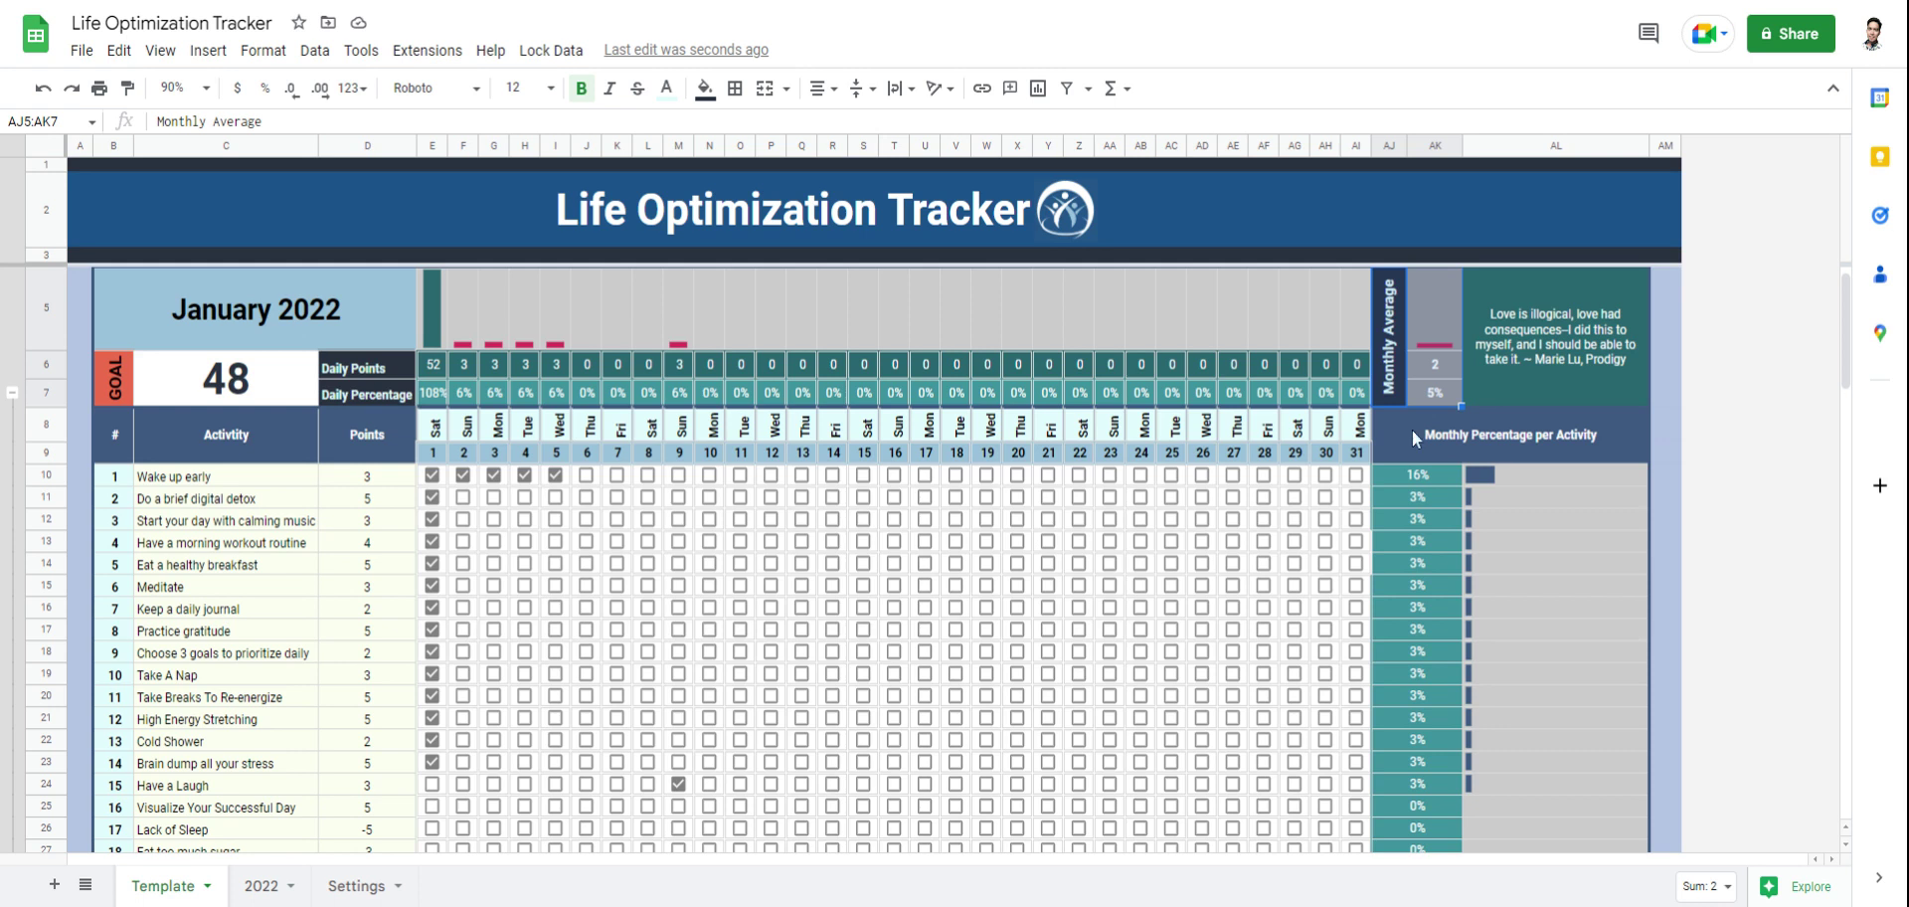
pyautogui.click(1556, 336)
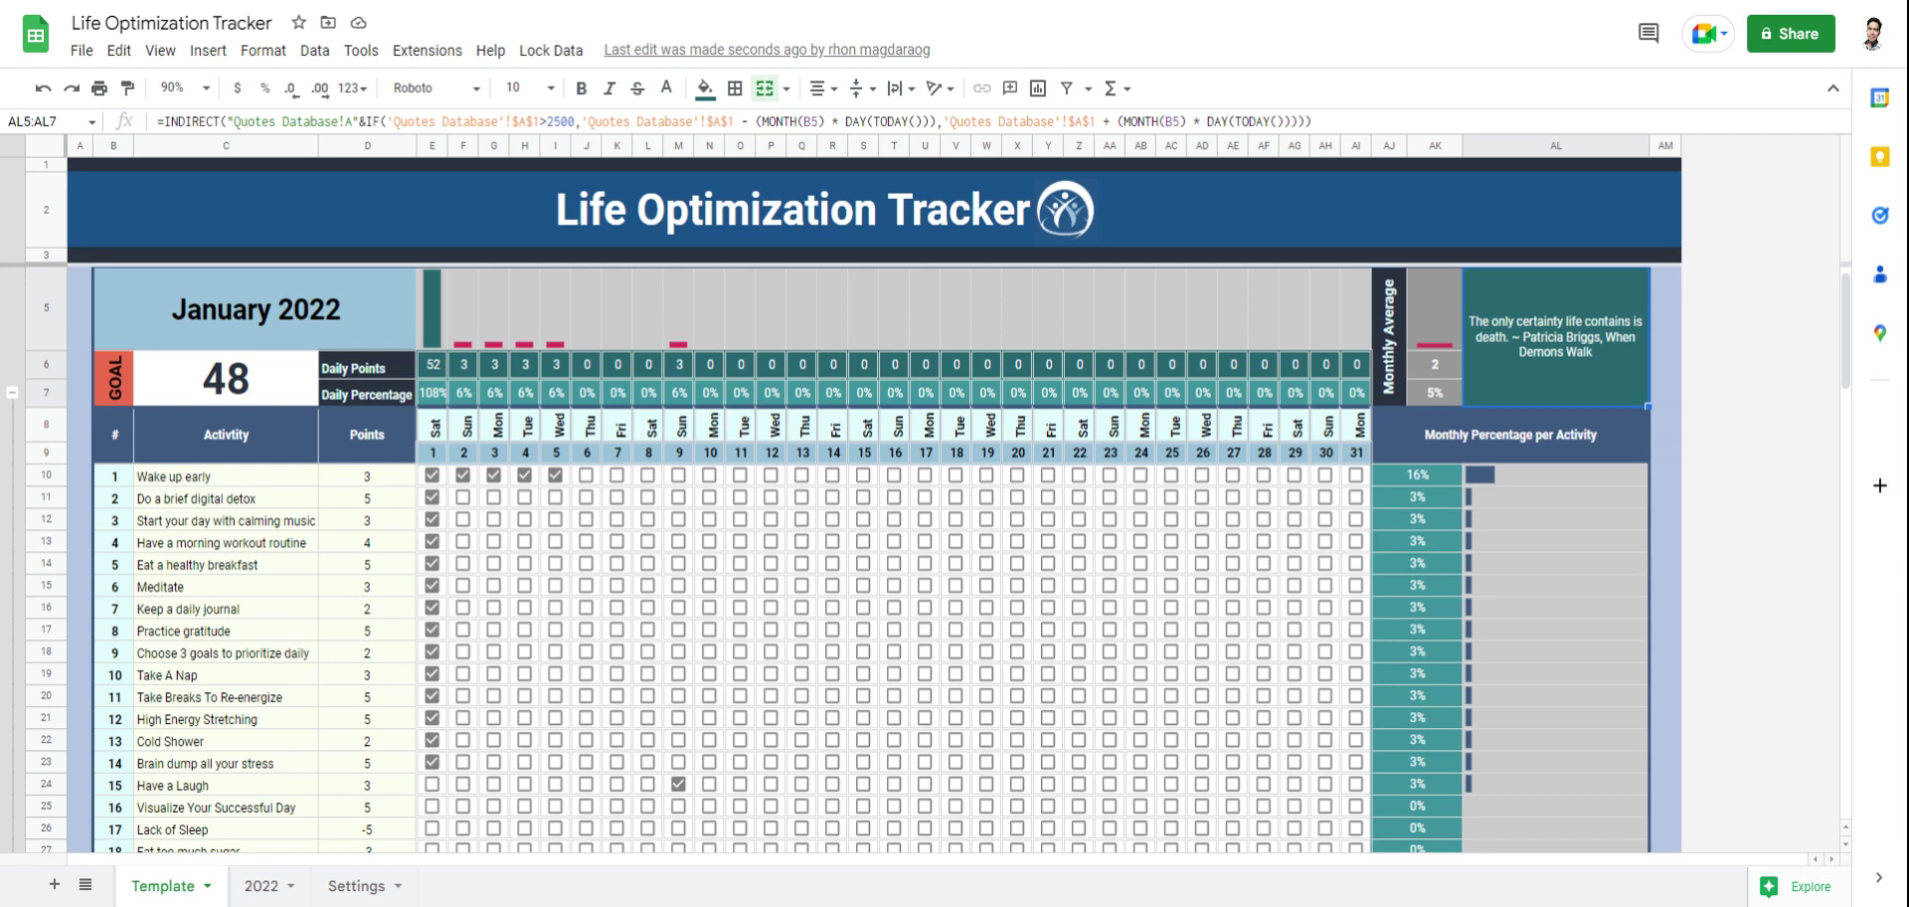
pyautogui.click(1079, 223)
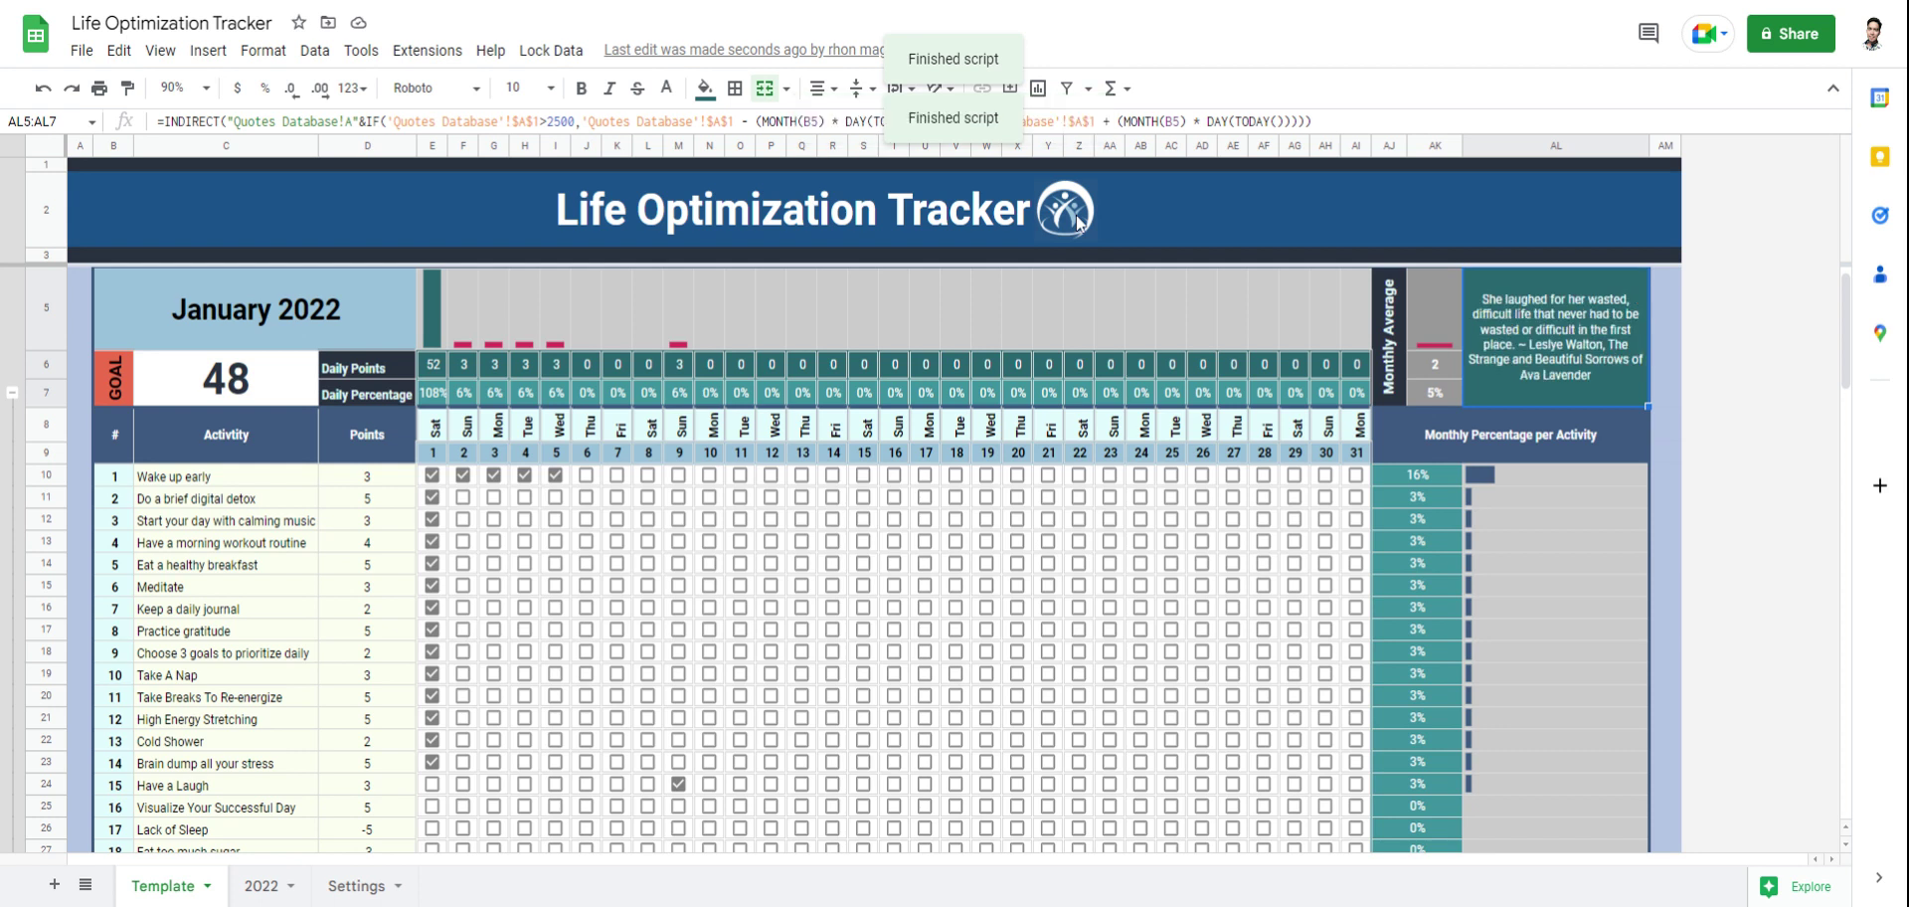
pyautogui.click(1079, 224)
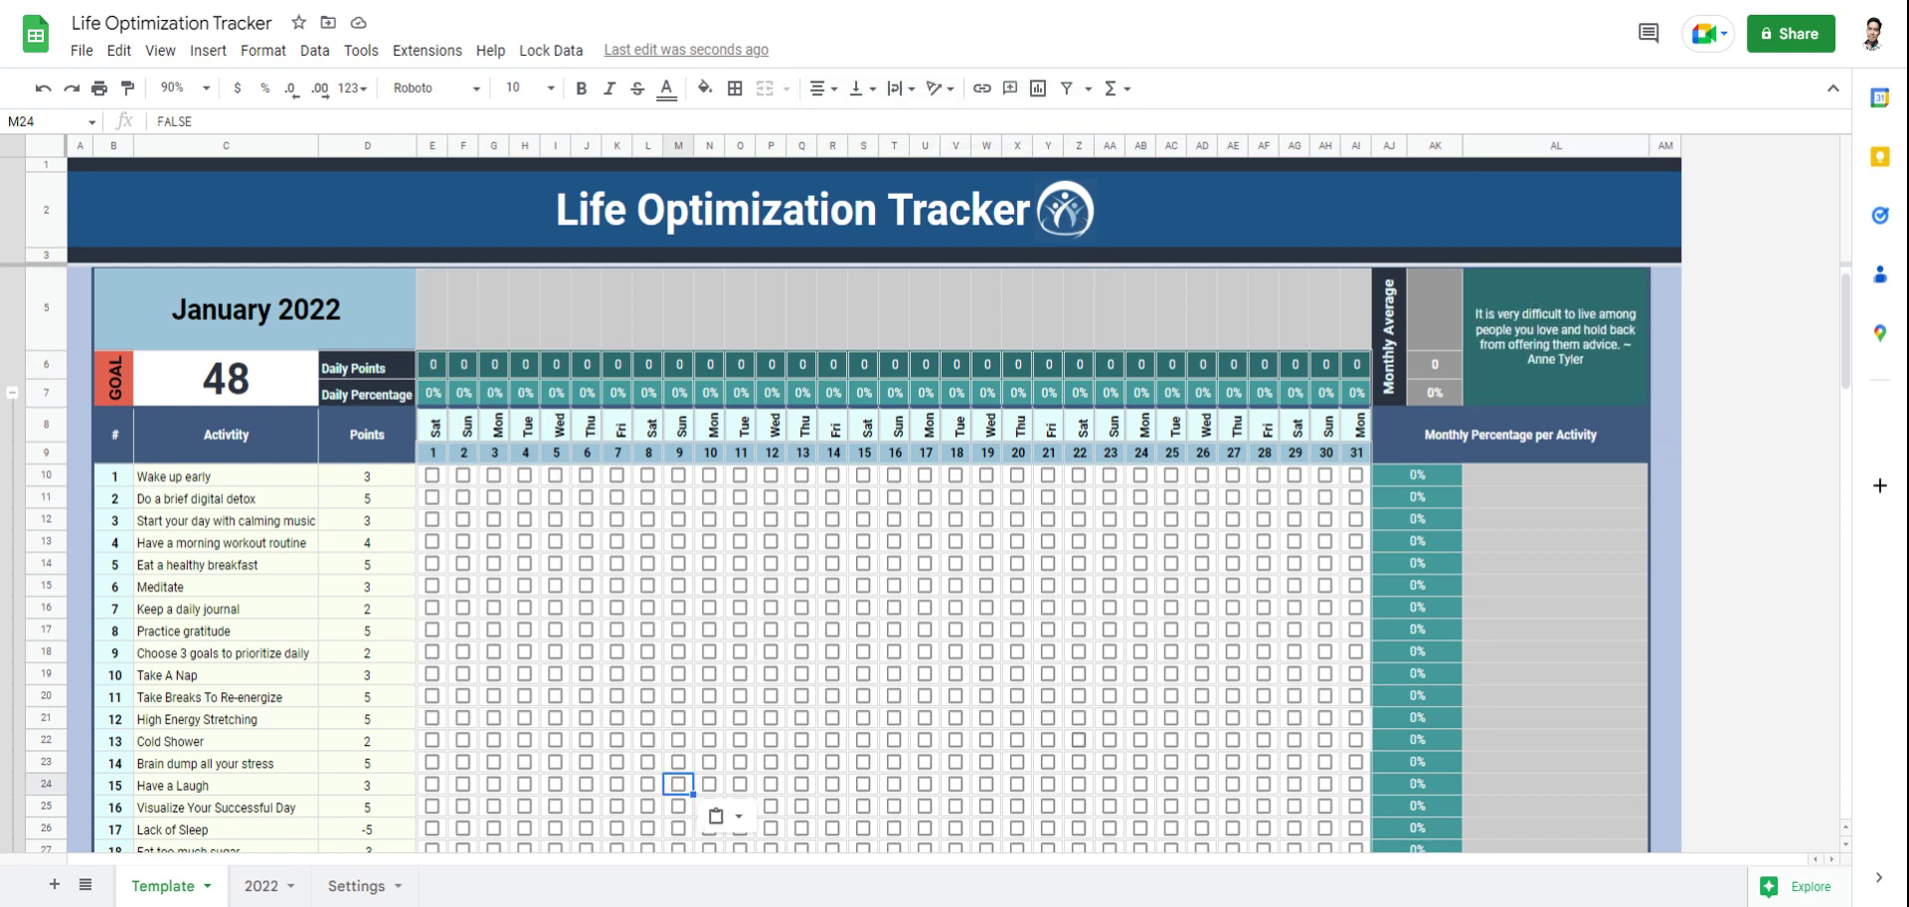
# Step: Duplicate the Template sheet and rename the copy 2023
pyautogui.click(207, 885)
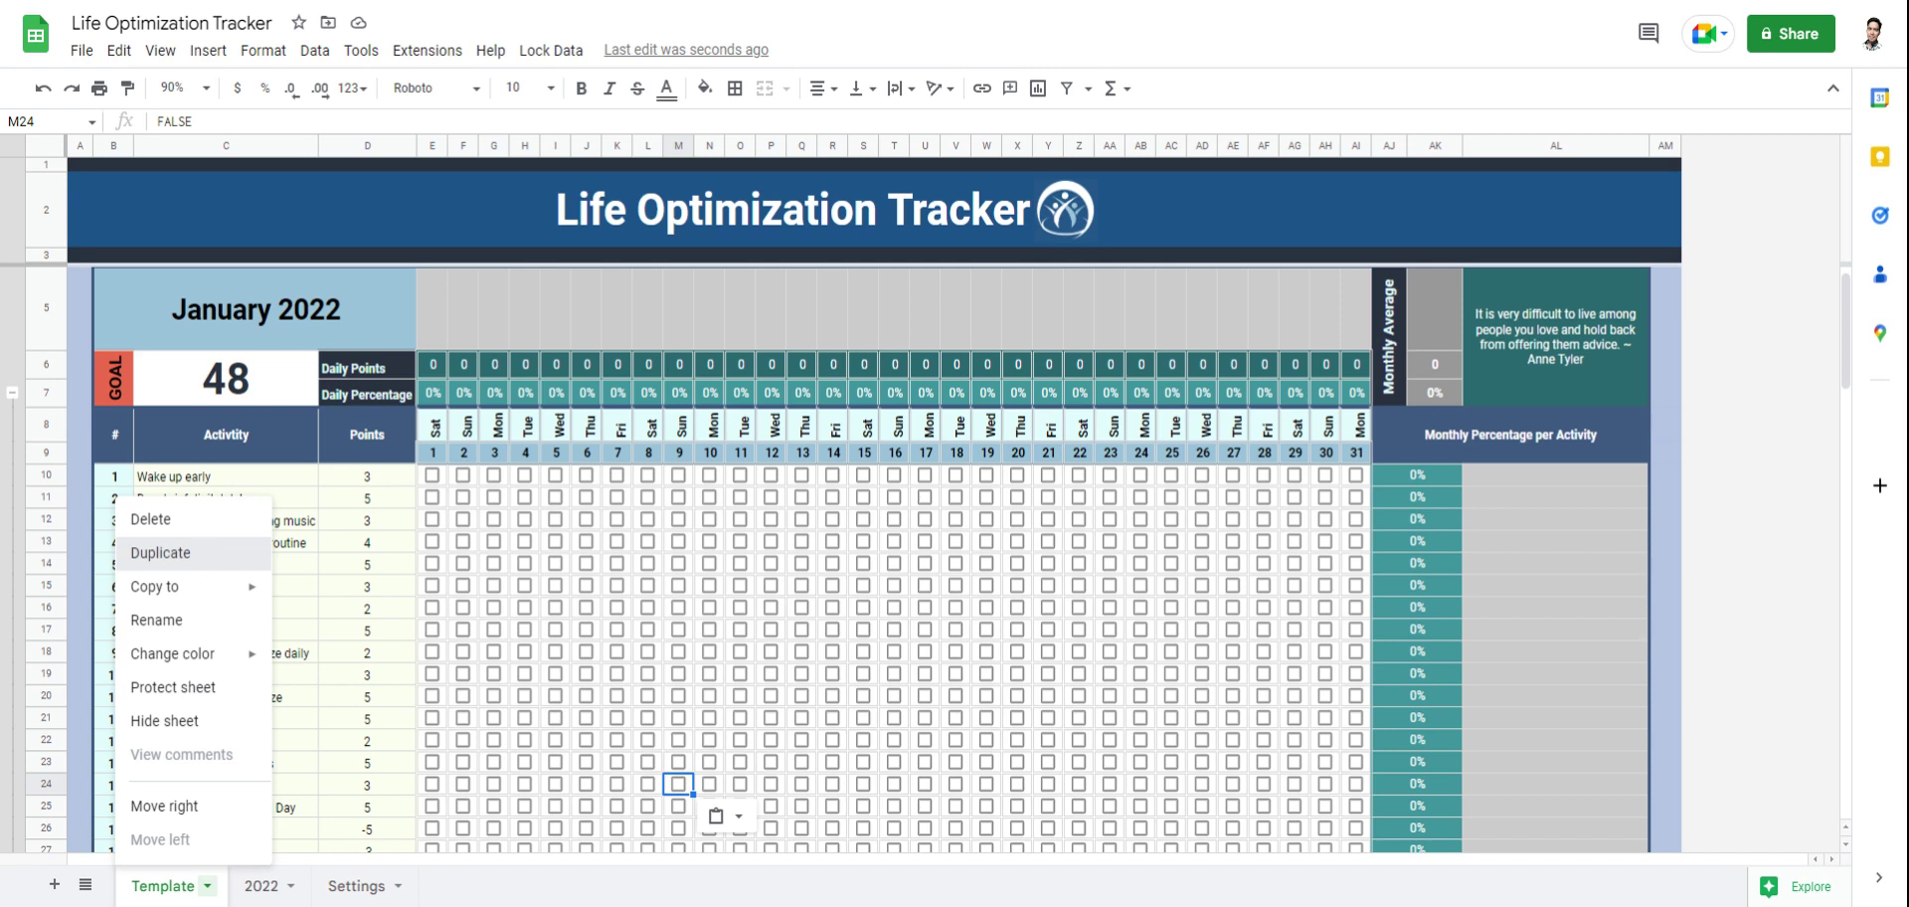
pyautogui.click(160, 553)
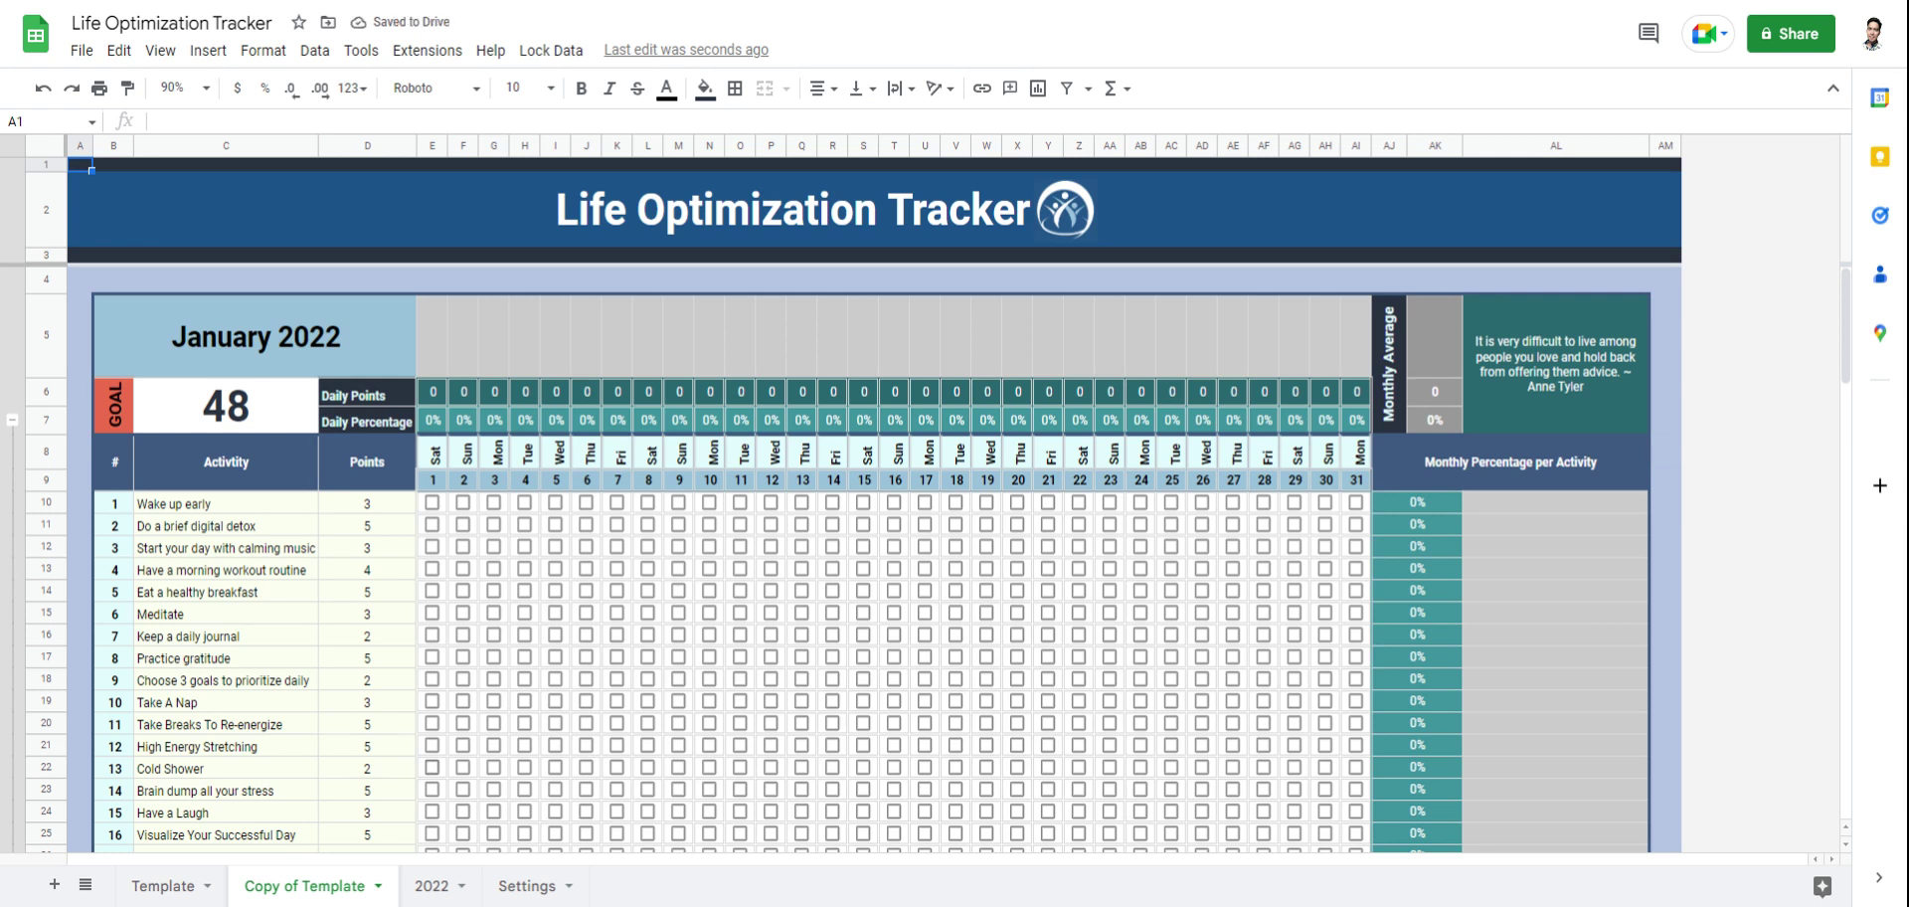
pyautogui.doubleClick(295, 887)
pyautogui.write('2023')
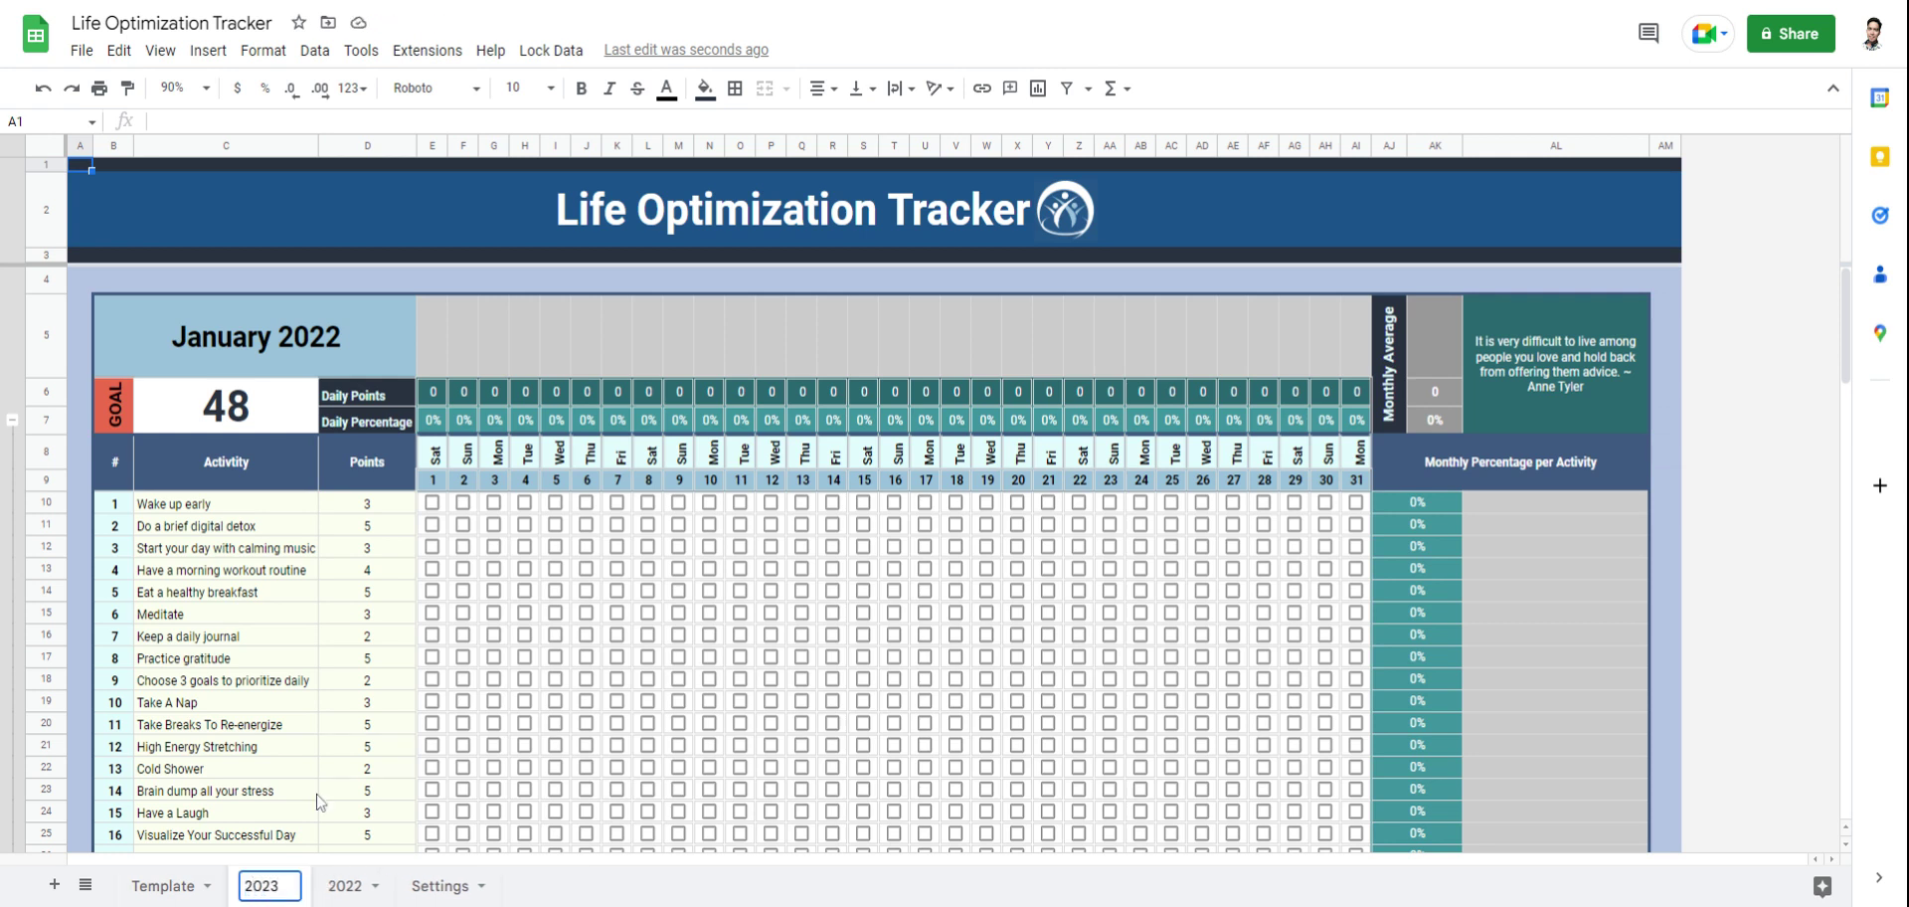
# Step: Set the first month's date on the 2023 sheet to January 1, 2023
pyautogui.doubleClick(276, 338)
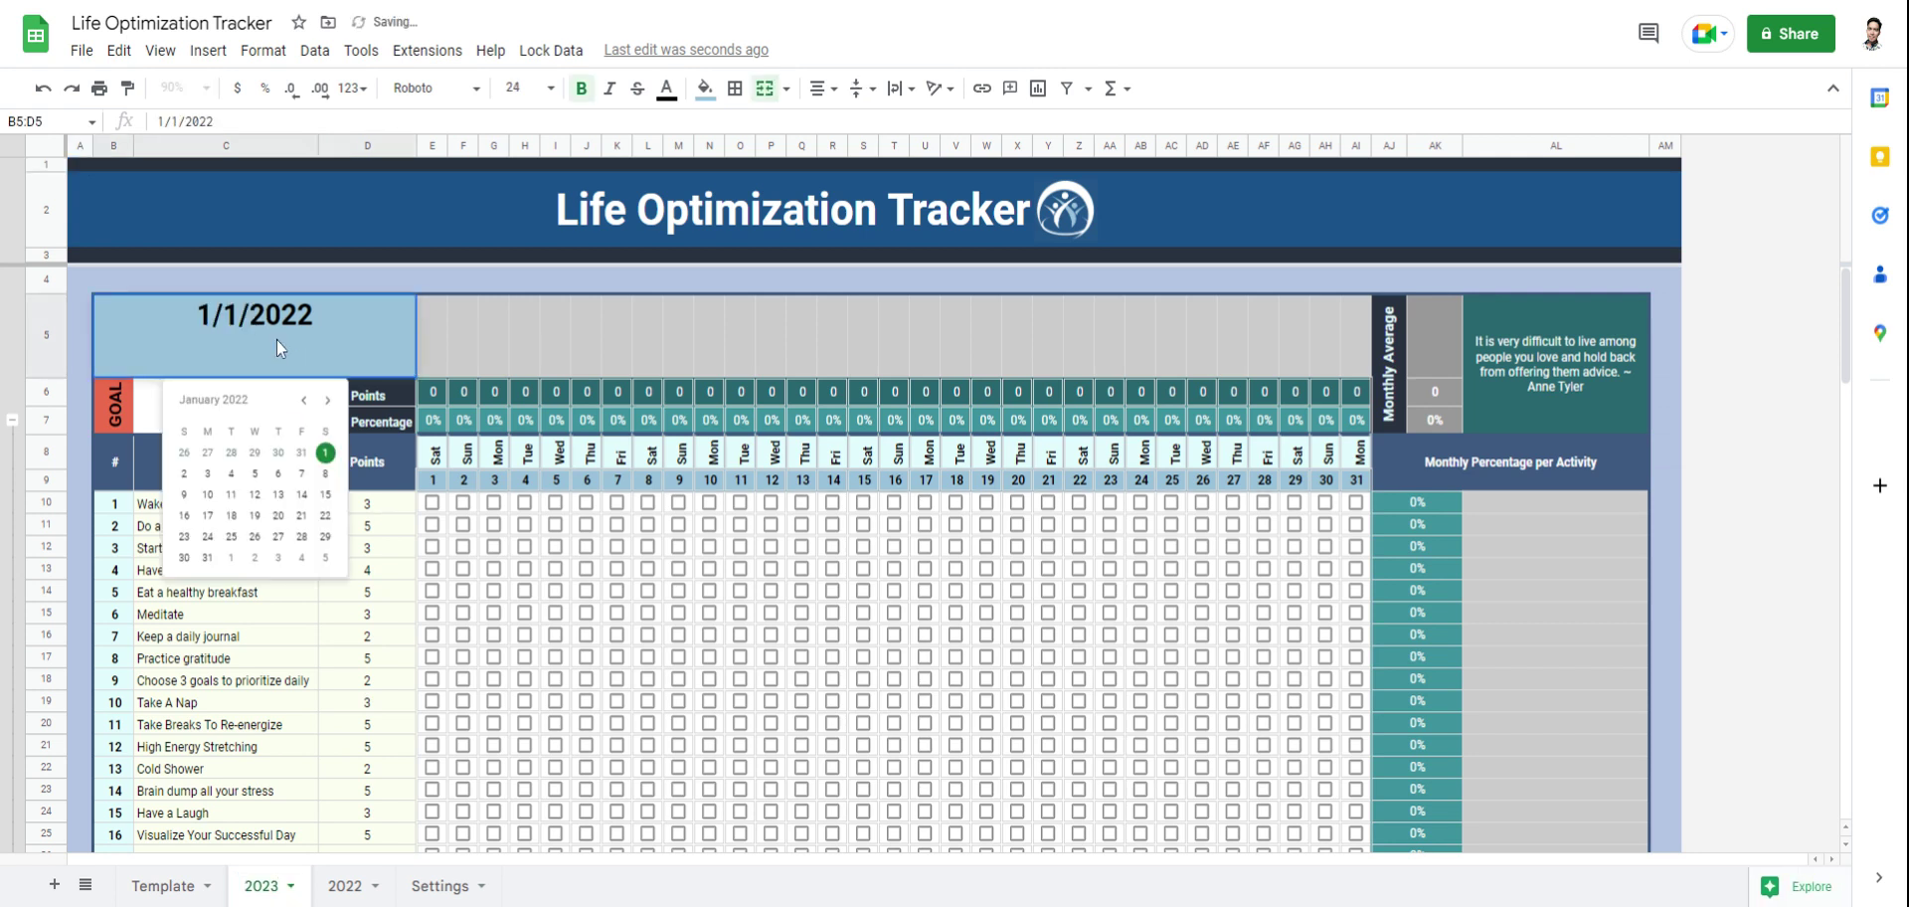
pyautogui.click(327, 400)
pyautogui.click(327, 400)
pyautogui.click(327, 399)
pyautogui.click(327, 400)
pyautogui.click(327, 400)
pyautogui.click(327, 400)
pyautogui.click(327, 400)
pyautogui.click(327, 400)
pyautogui.click(328, 399)
pyautogui.click(327, 400)
pyautogui.click(327, 399)
pyautogui.click(184, 557)
pyautogui.click(617, 281)
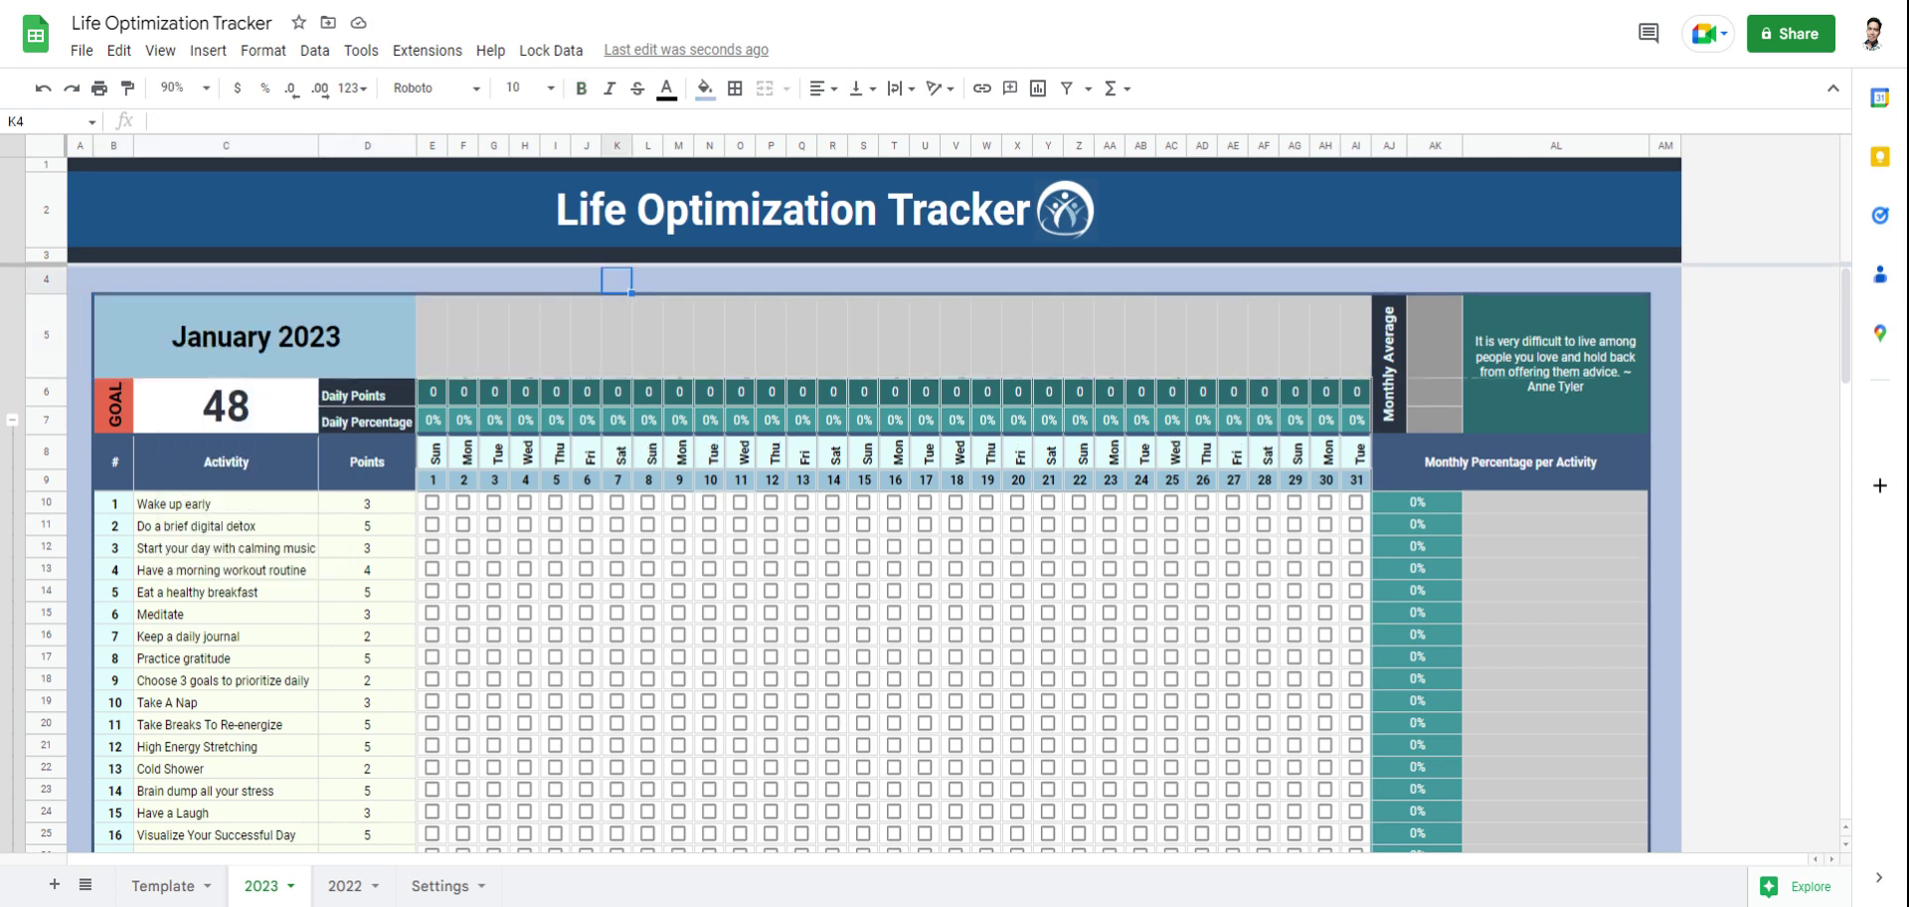
# Step: Check off activities 1, 2 and 4 for January 1, 2023, and activities 2, 3 and 4 for January 2
pyautogui.click(432, 502)
pyautogui.click(432, 524)
pyautogui.click(462, 524)
pyautogui.click(462, 546)
pyautogui.click(462, 567)
pyautogui.click(432, 567)
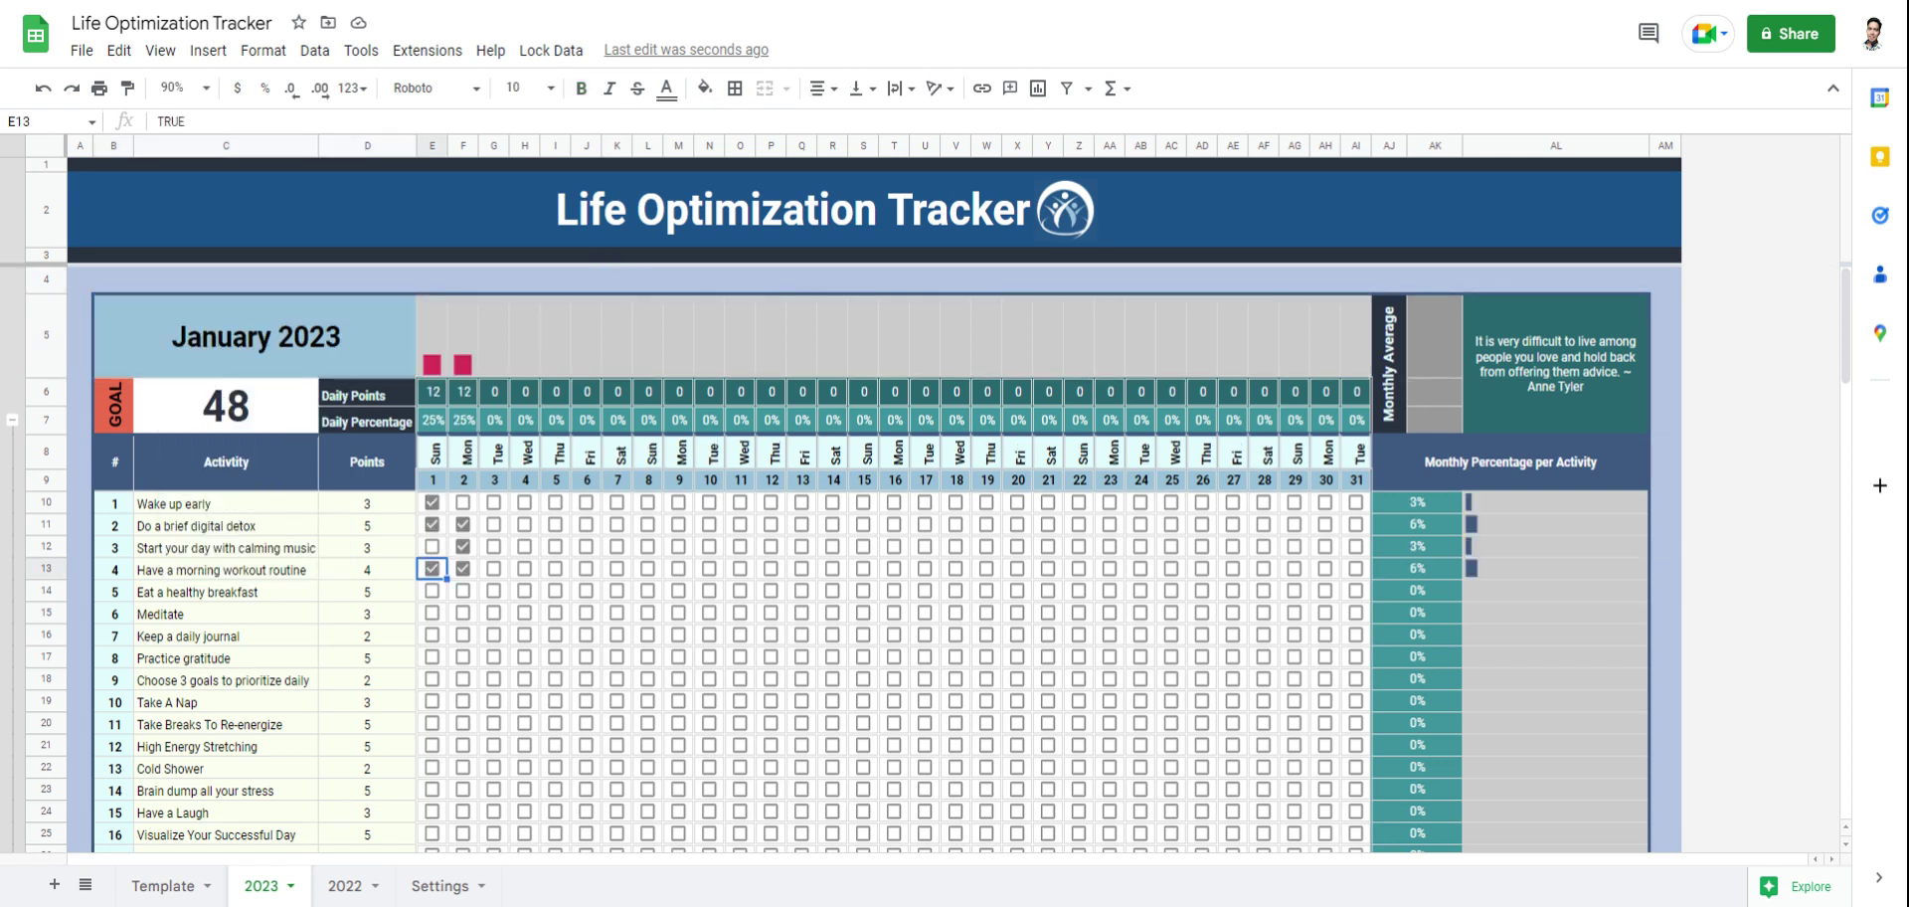
pyautogui.click(647, 280)
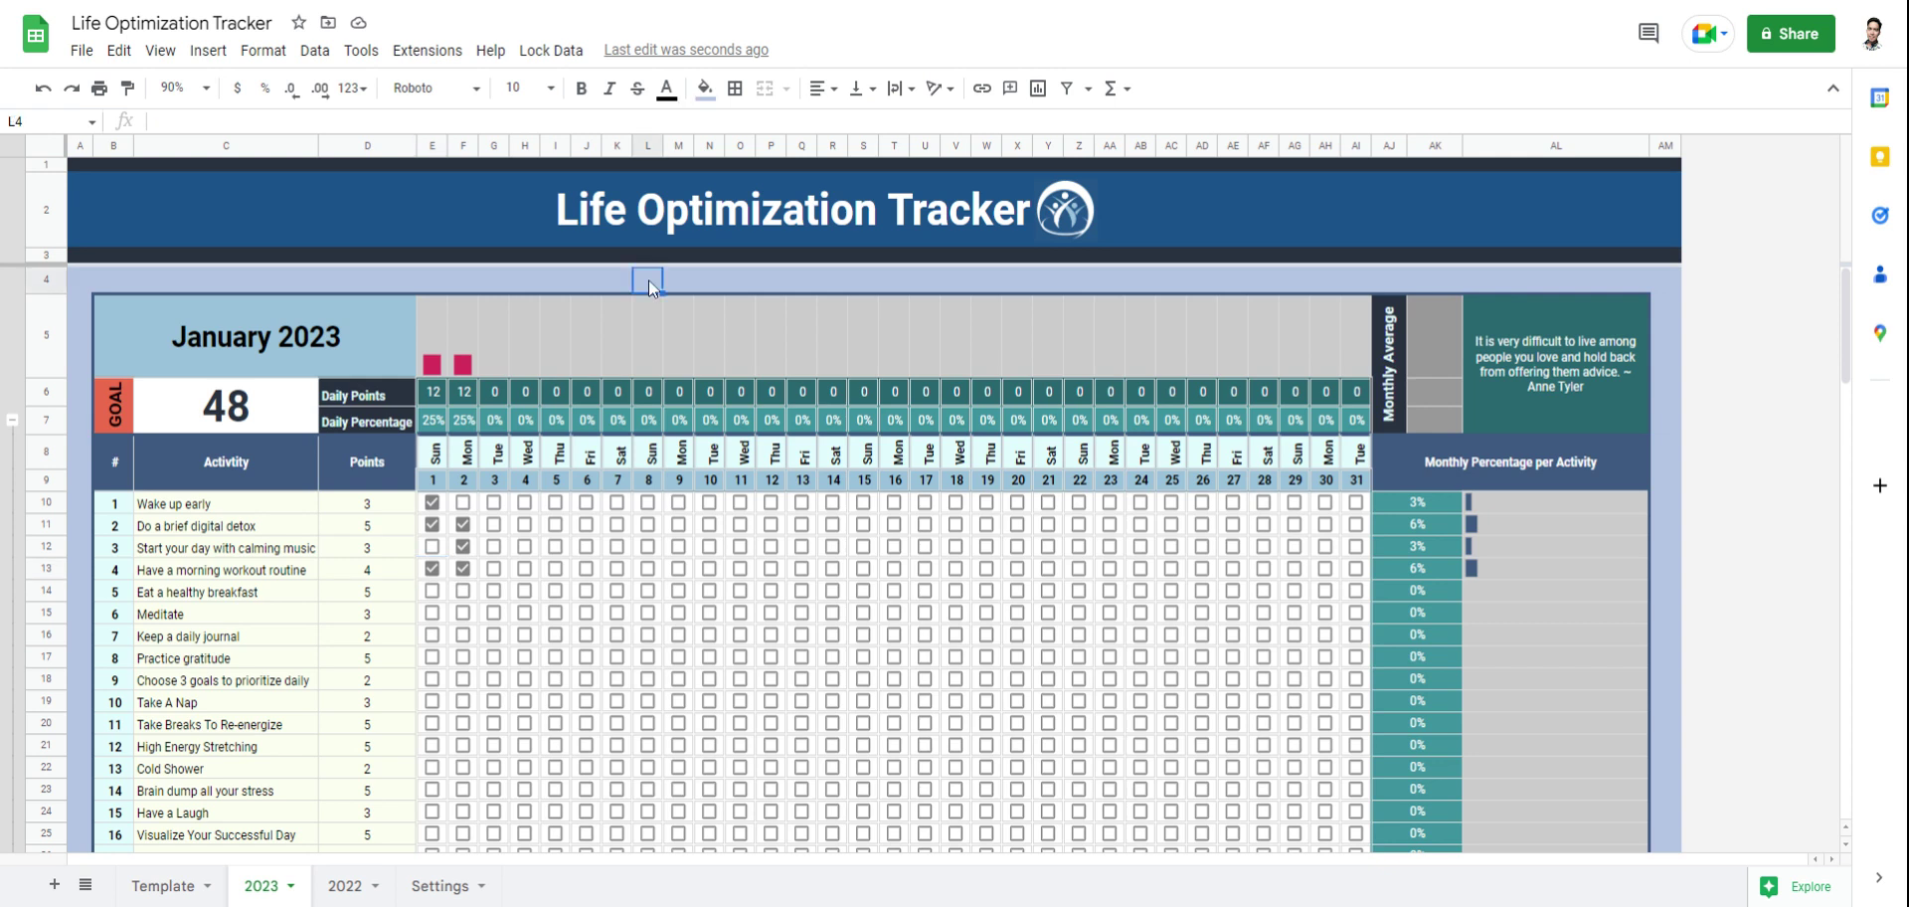
pyautogui.scroll(-1, 894, 664)
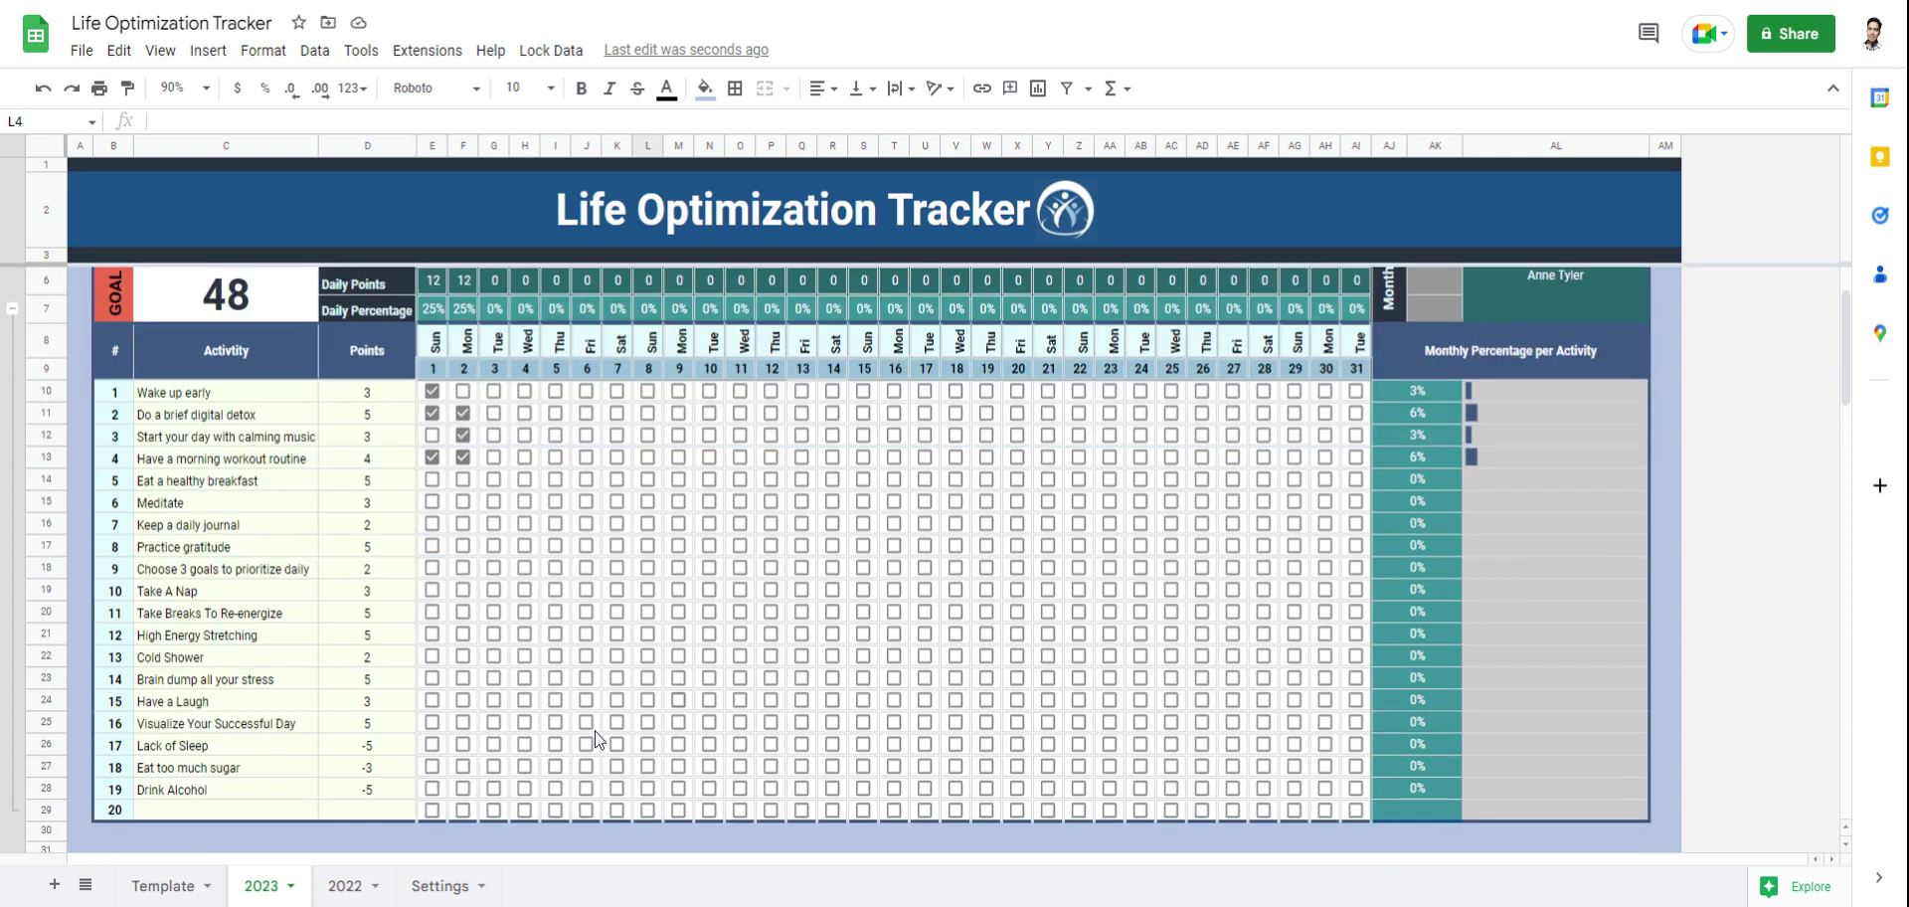
# Step: Check off the unnamed activity 20 for January 1, 2 and 3 on the 2023 sheet
pyautogui.click(44, 811)
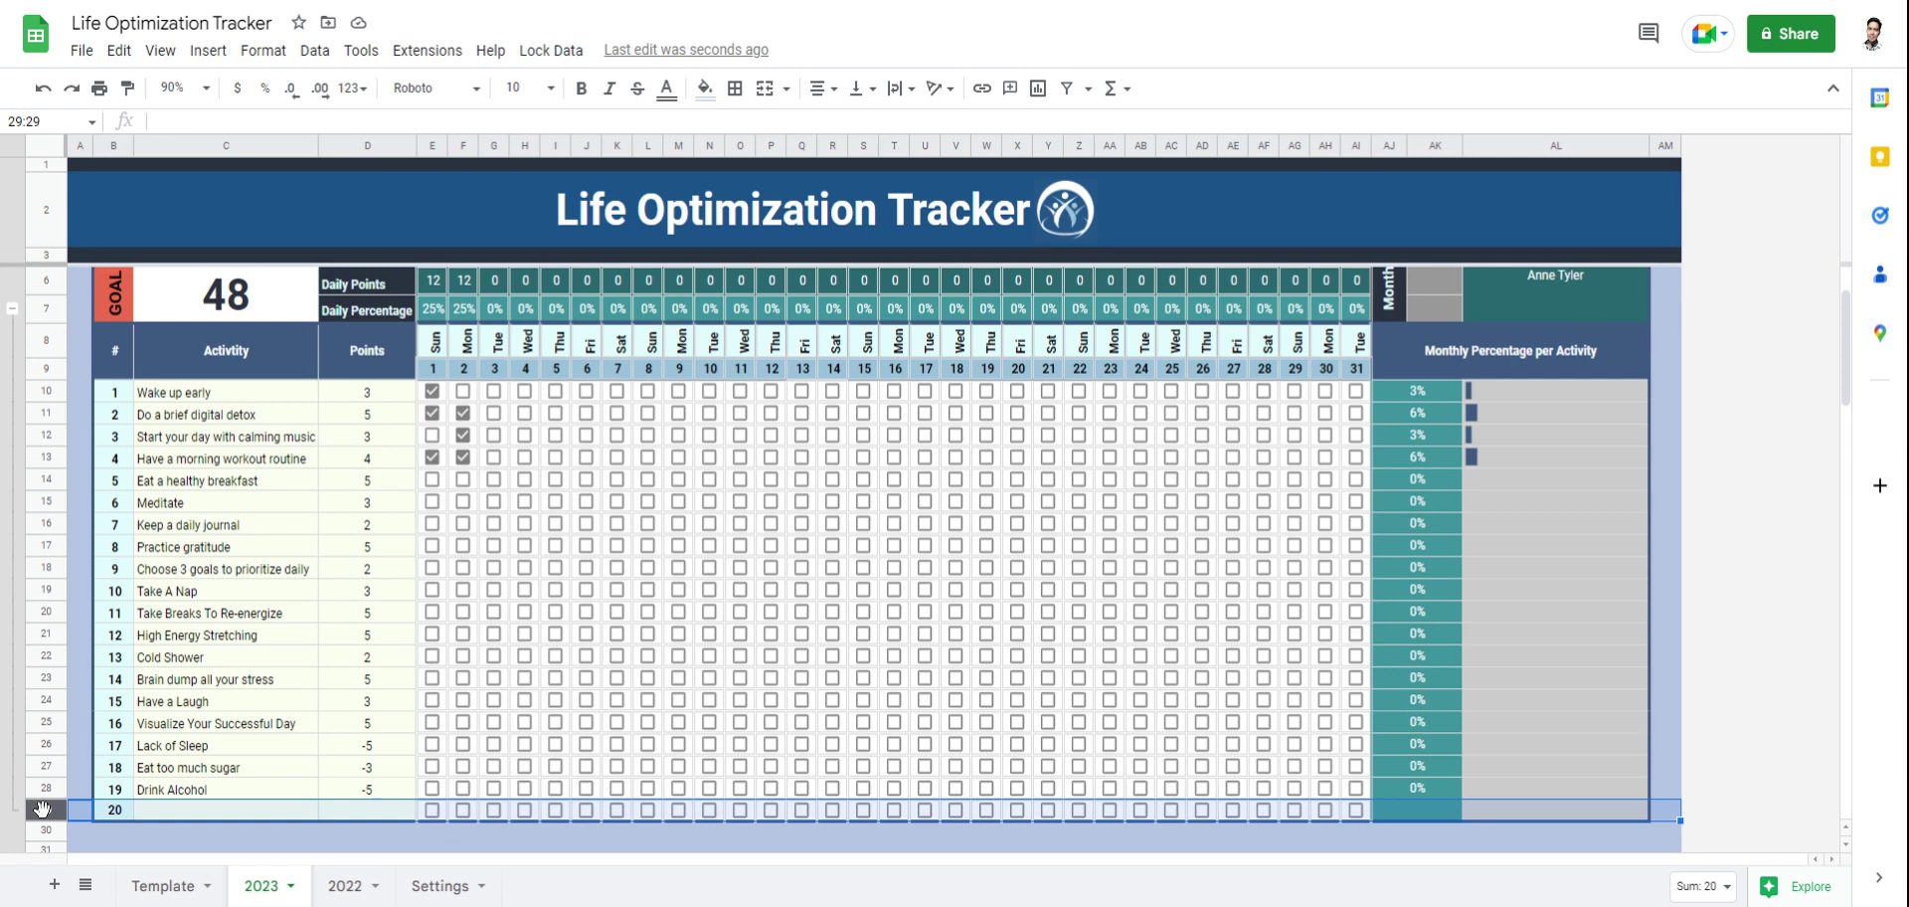
pyautogui.click(188, 811)
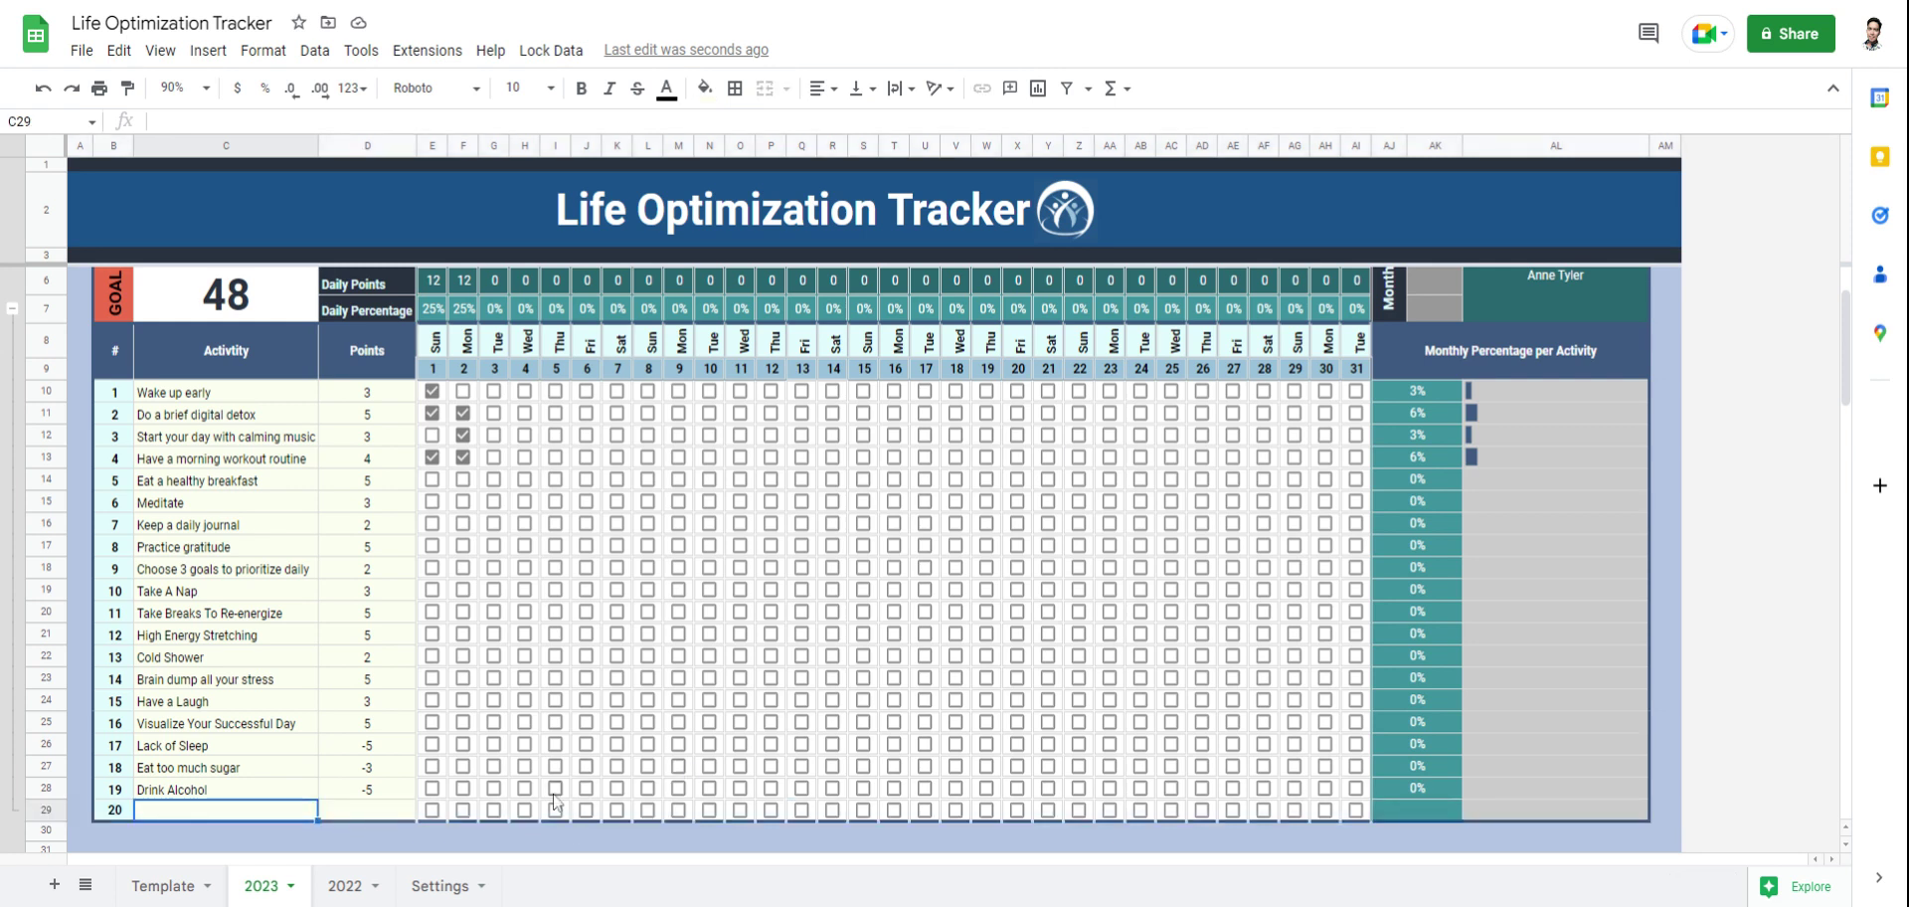
pyautogui.click(429, 814)
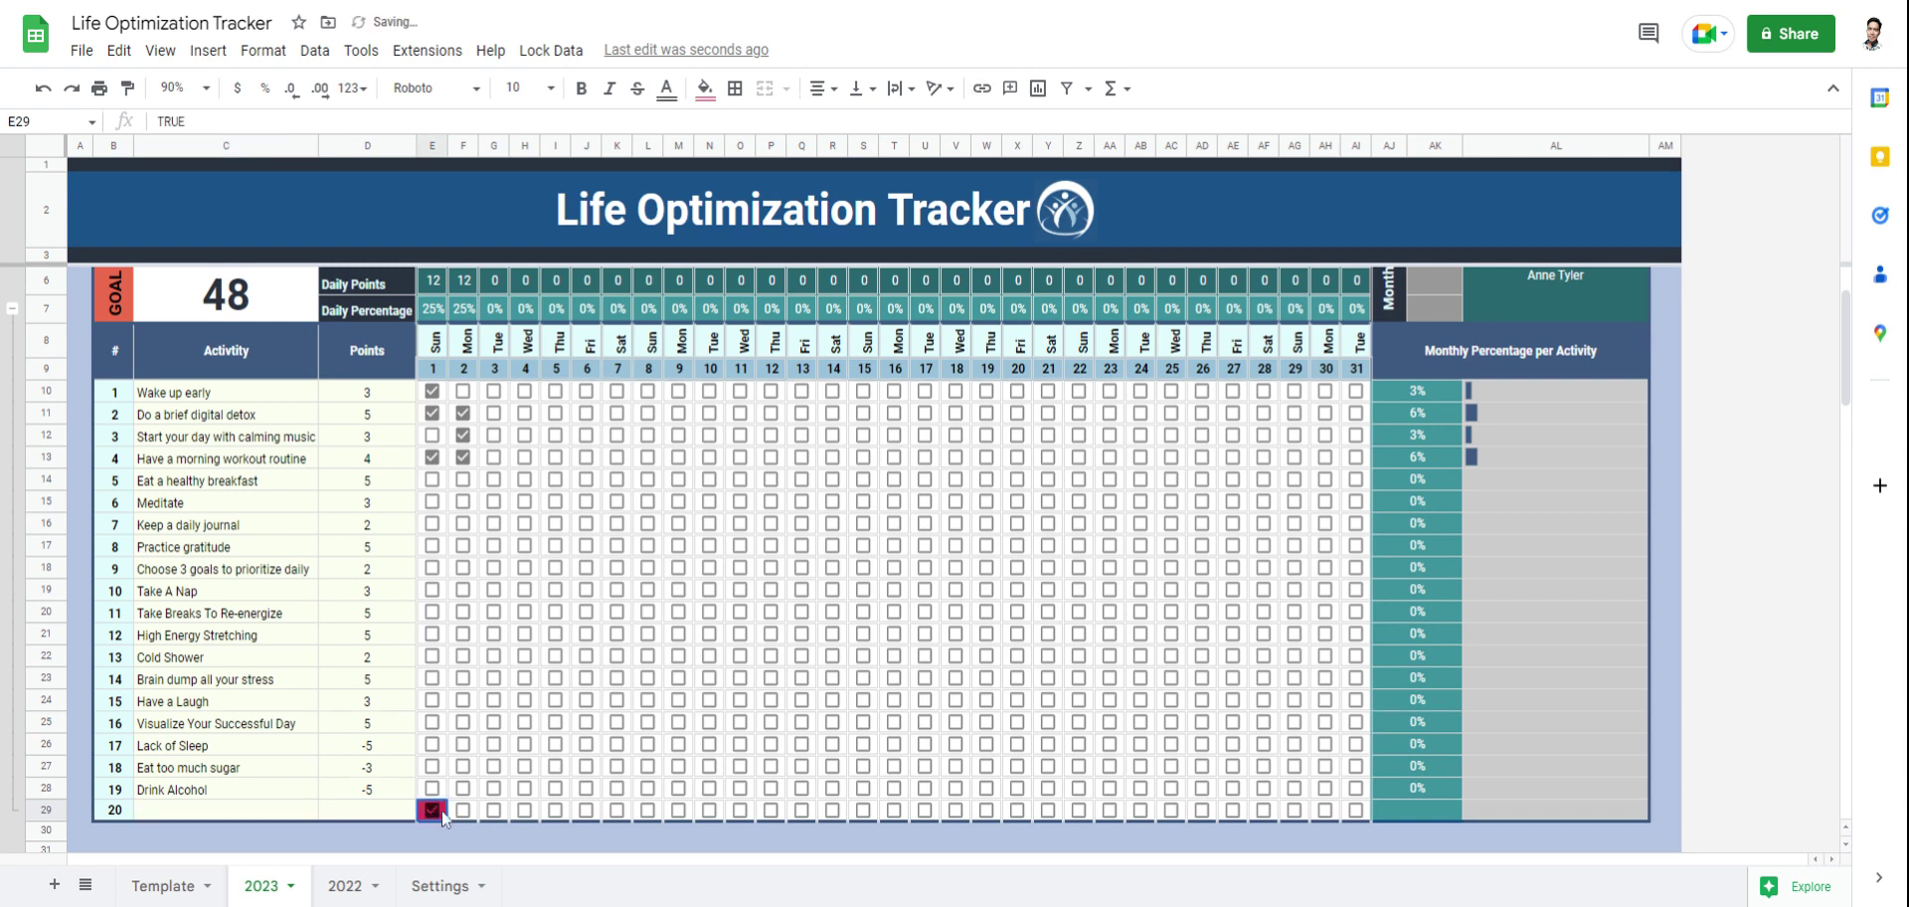
pyautogui.click(467, 814)
pyautogui.click(491, 813)
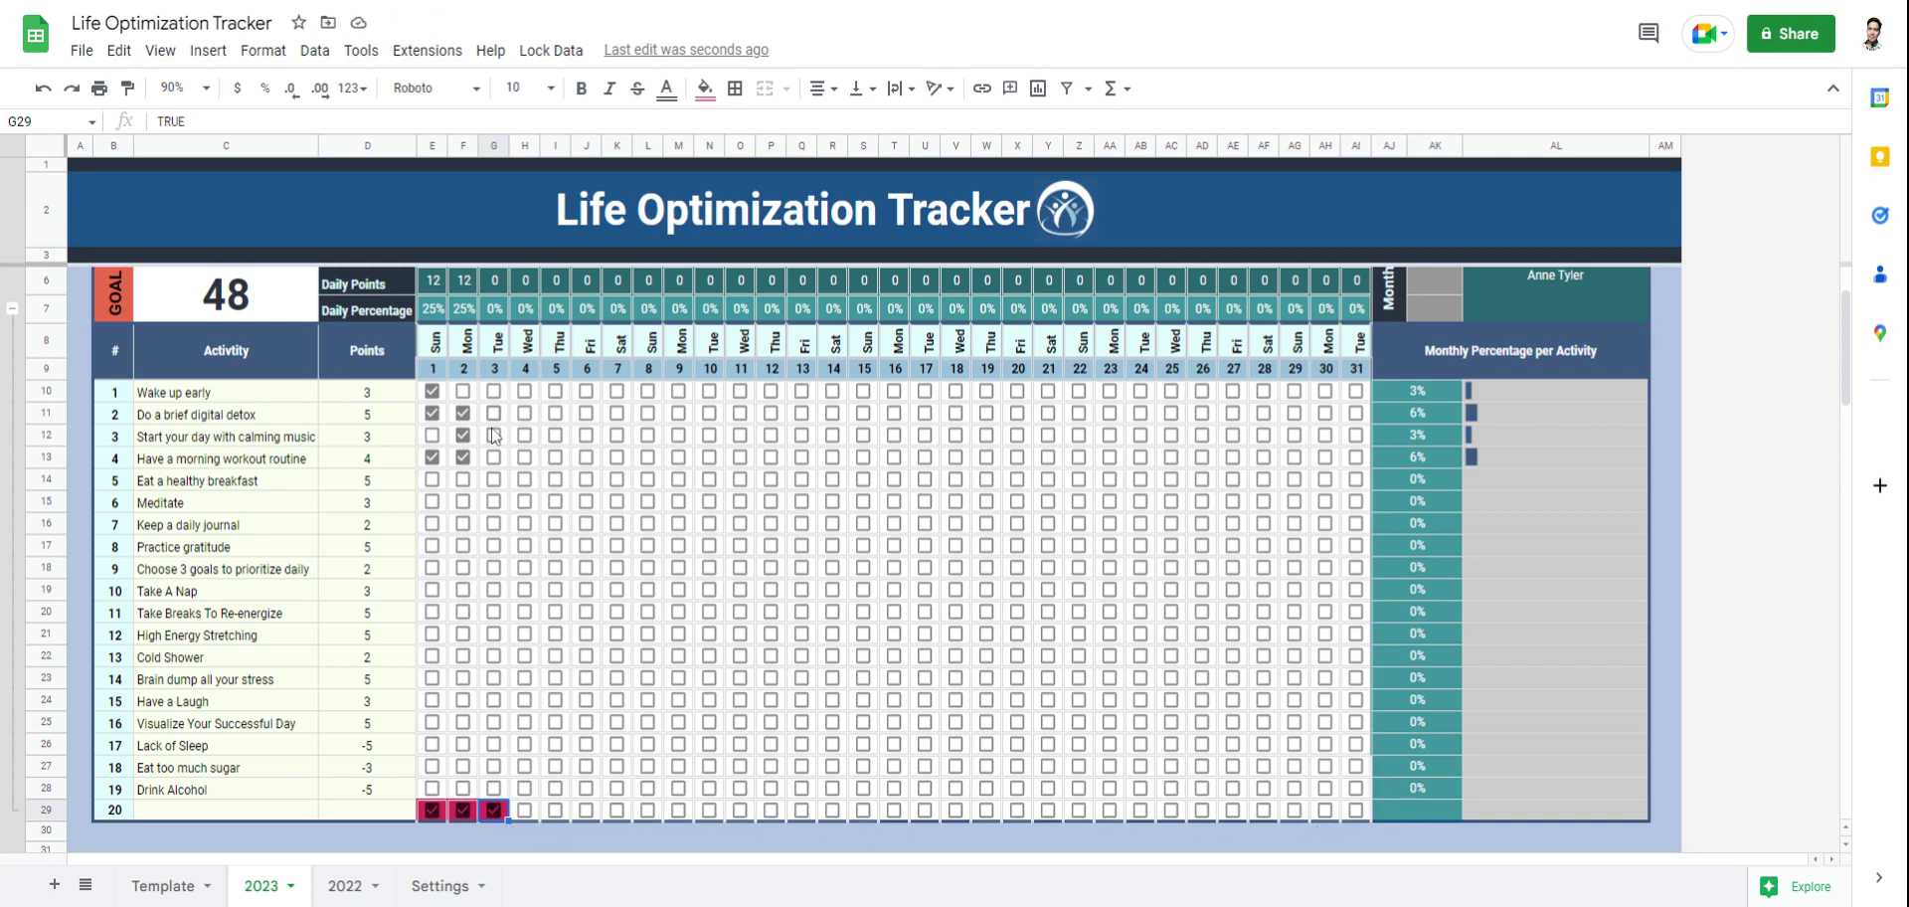
# Step: On the 2022 sheet, inspect November's formulas for the Wake up early points and the first day's daily percentage
pyautogui.hotkey('ctrl', 'pagedown')
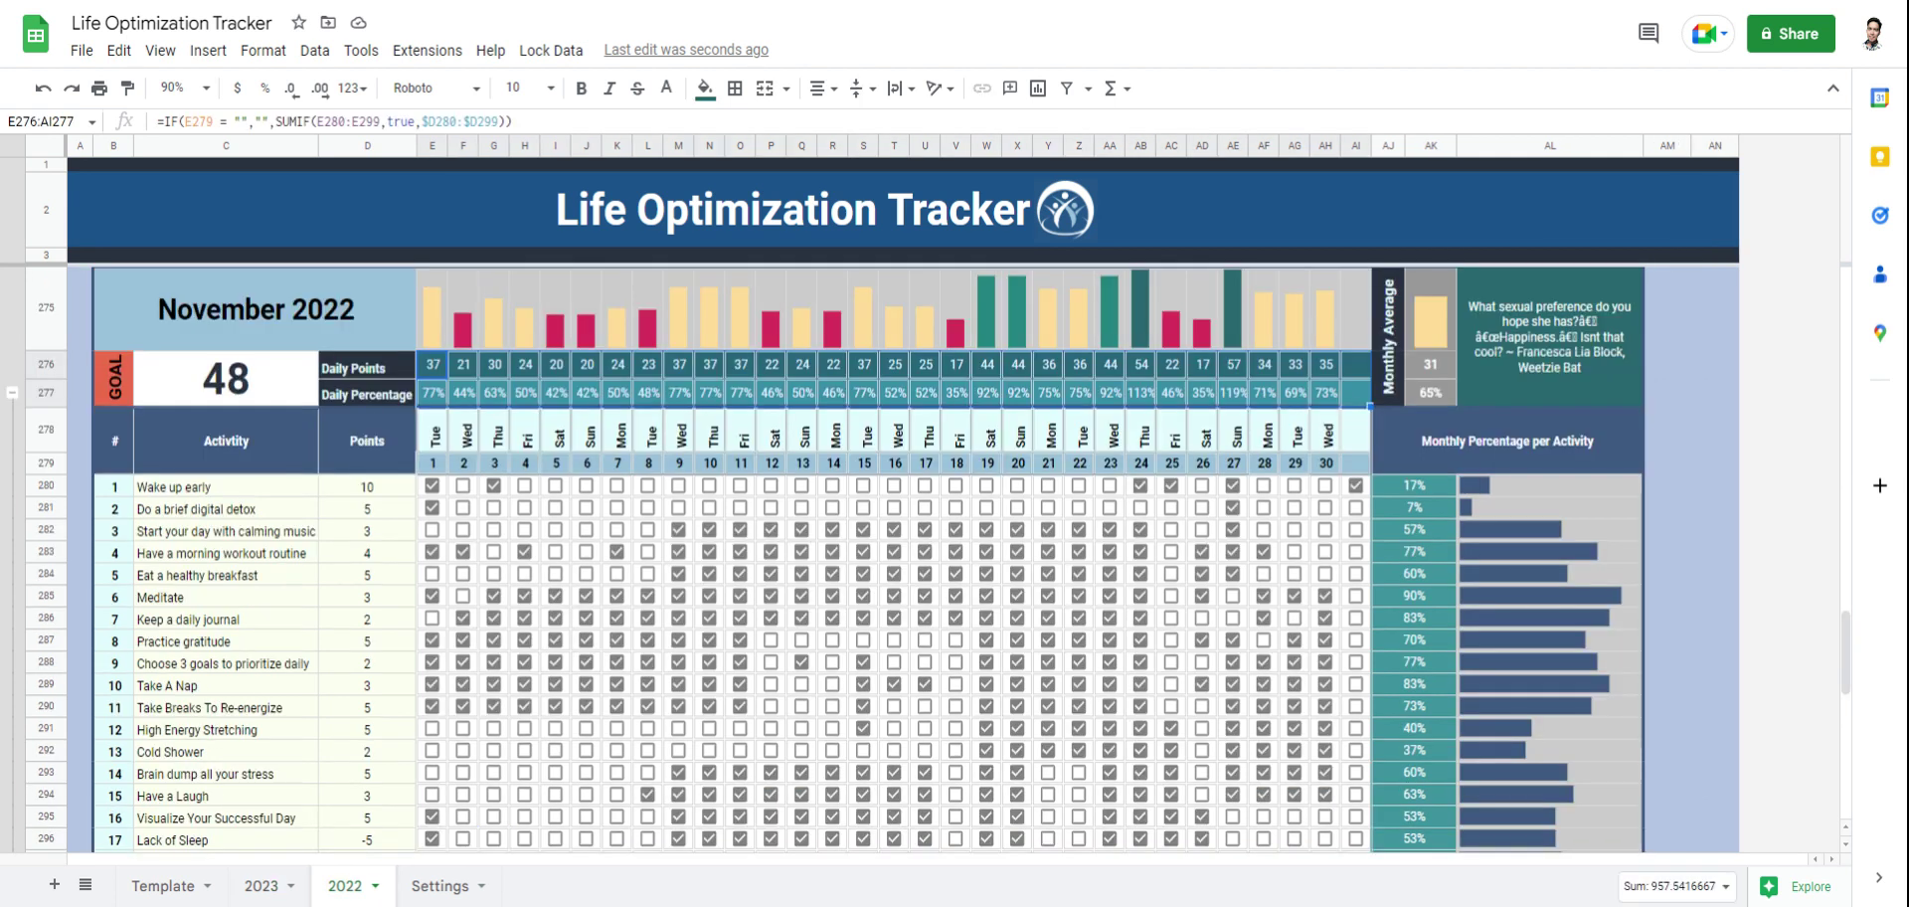
pyautogui.hotkey('ctrl', 'pageup')
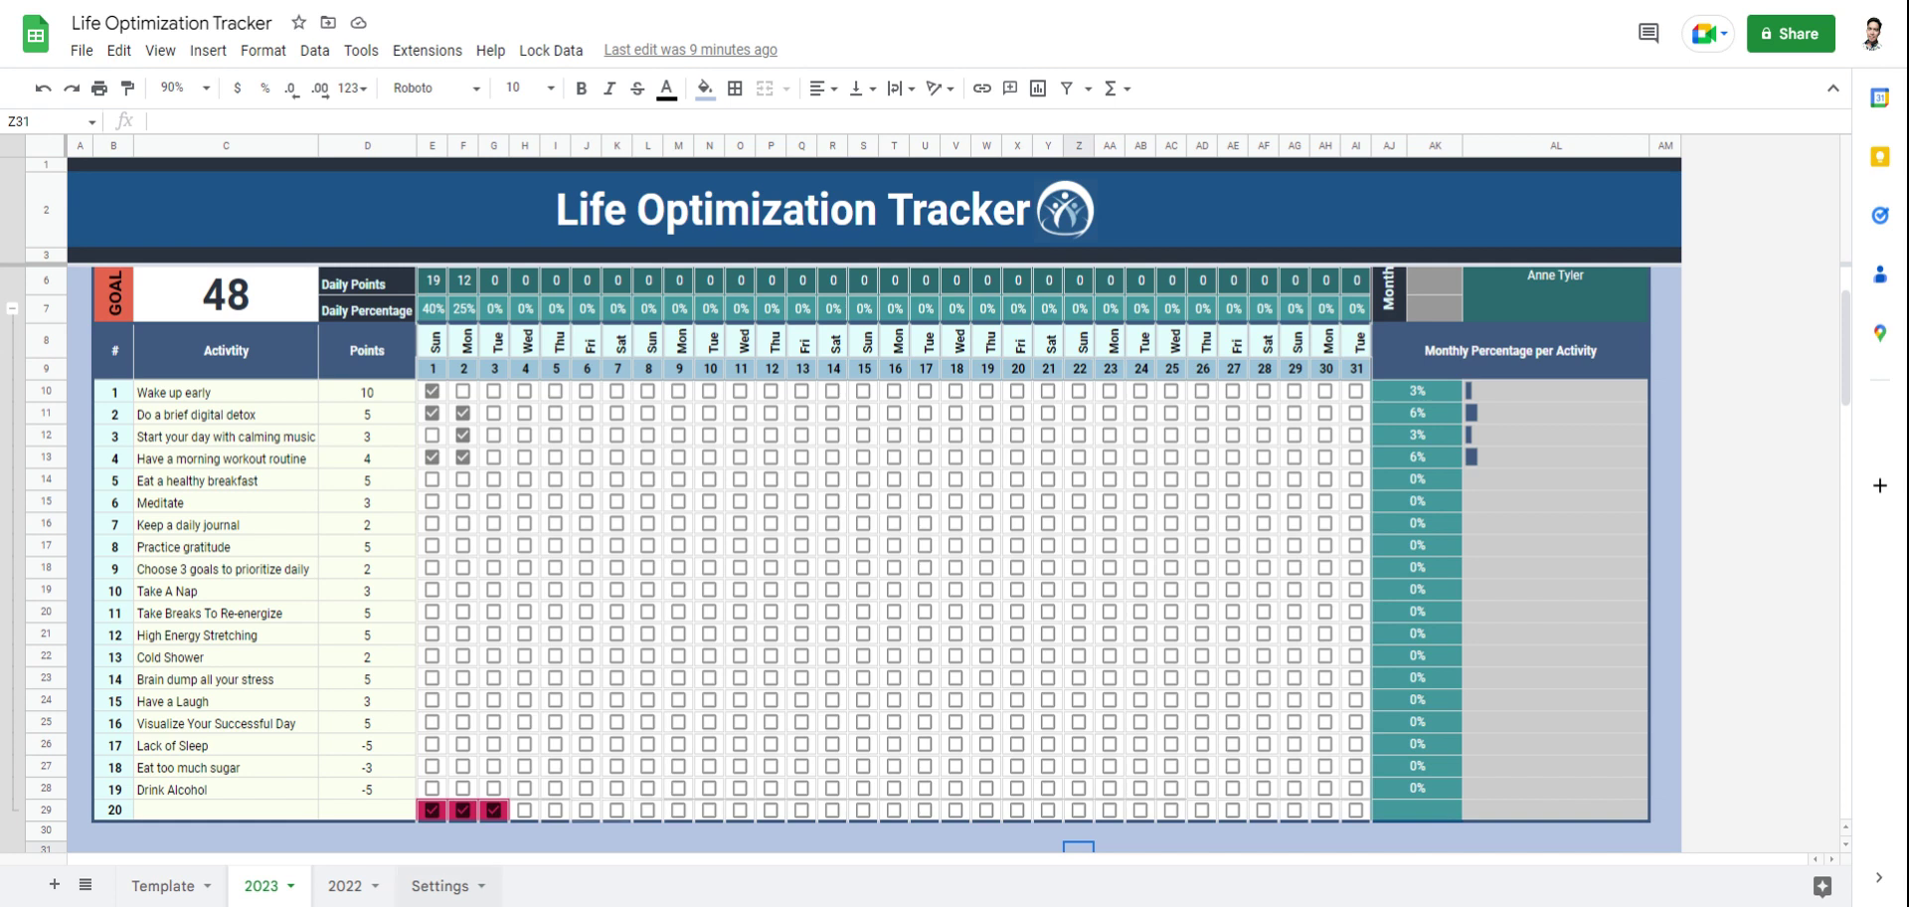
pyautogui.click(338, 887)
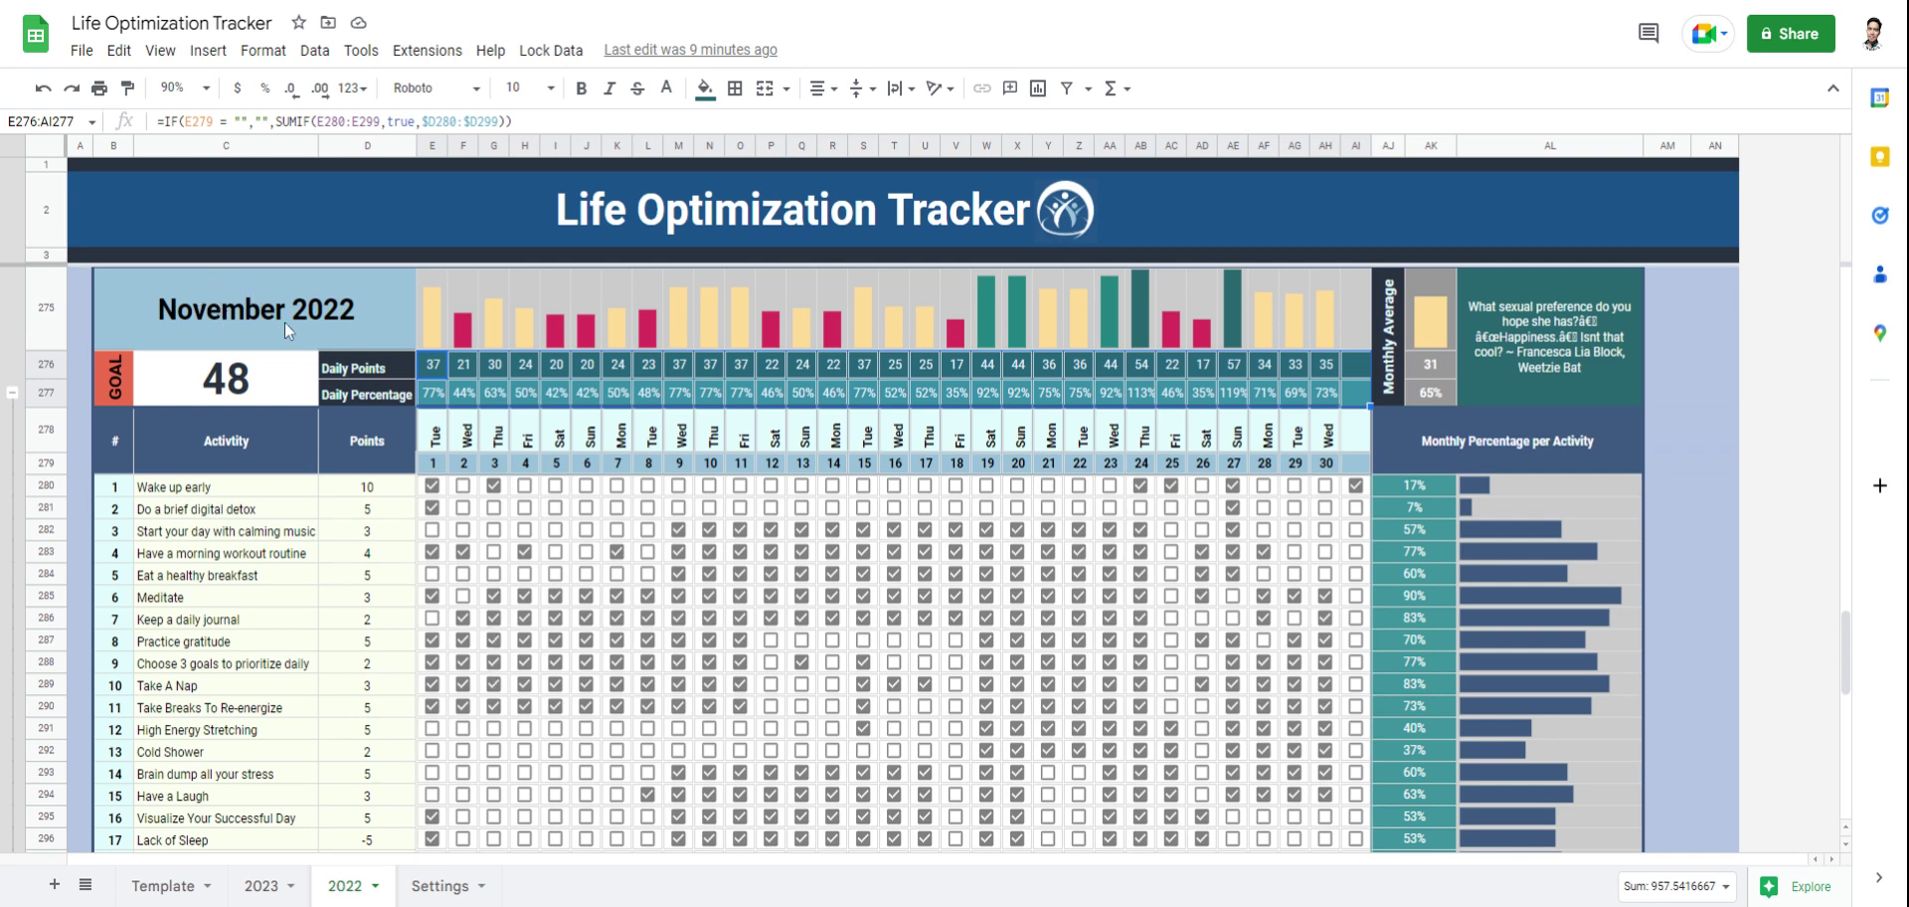
pyautogui.click(372, 493)
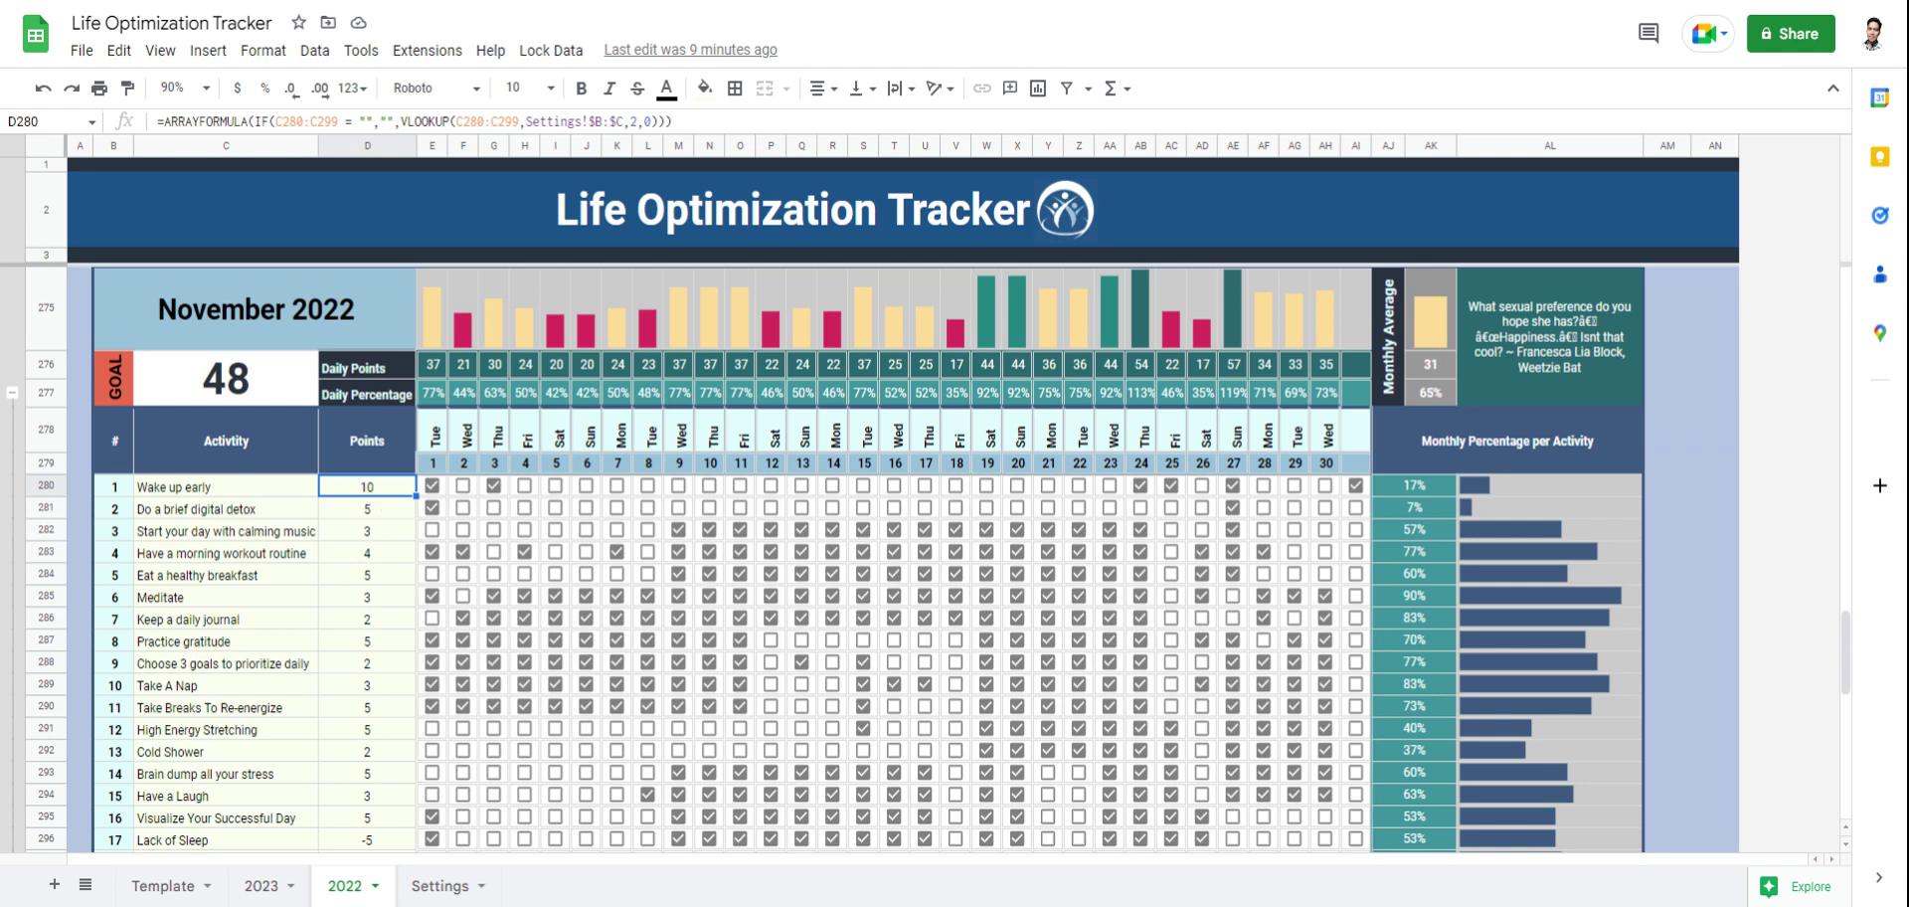
pyautogui.click(434, 397)
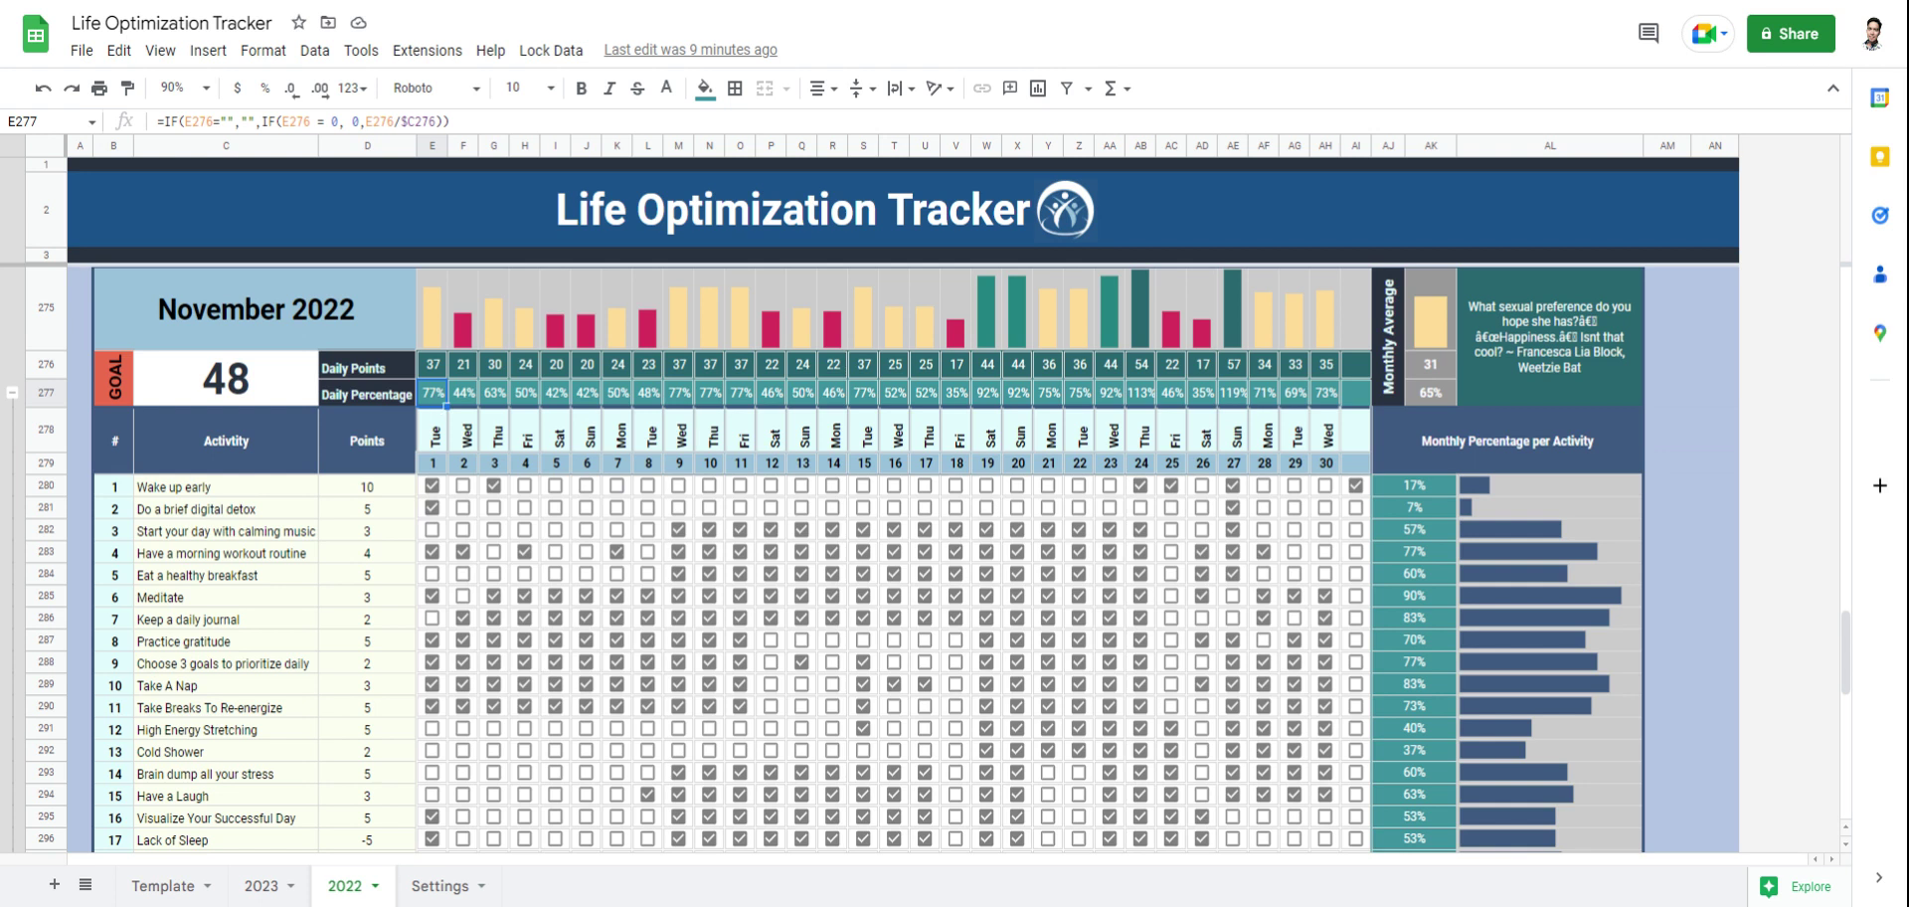
# Step: Set the points for Wake up early to 5 on the Settings sheet
pyautogui.click(437, 885)
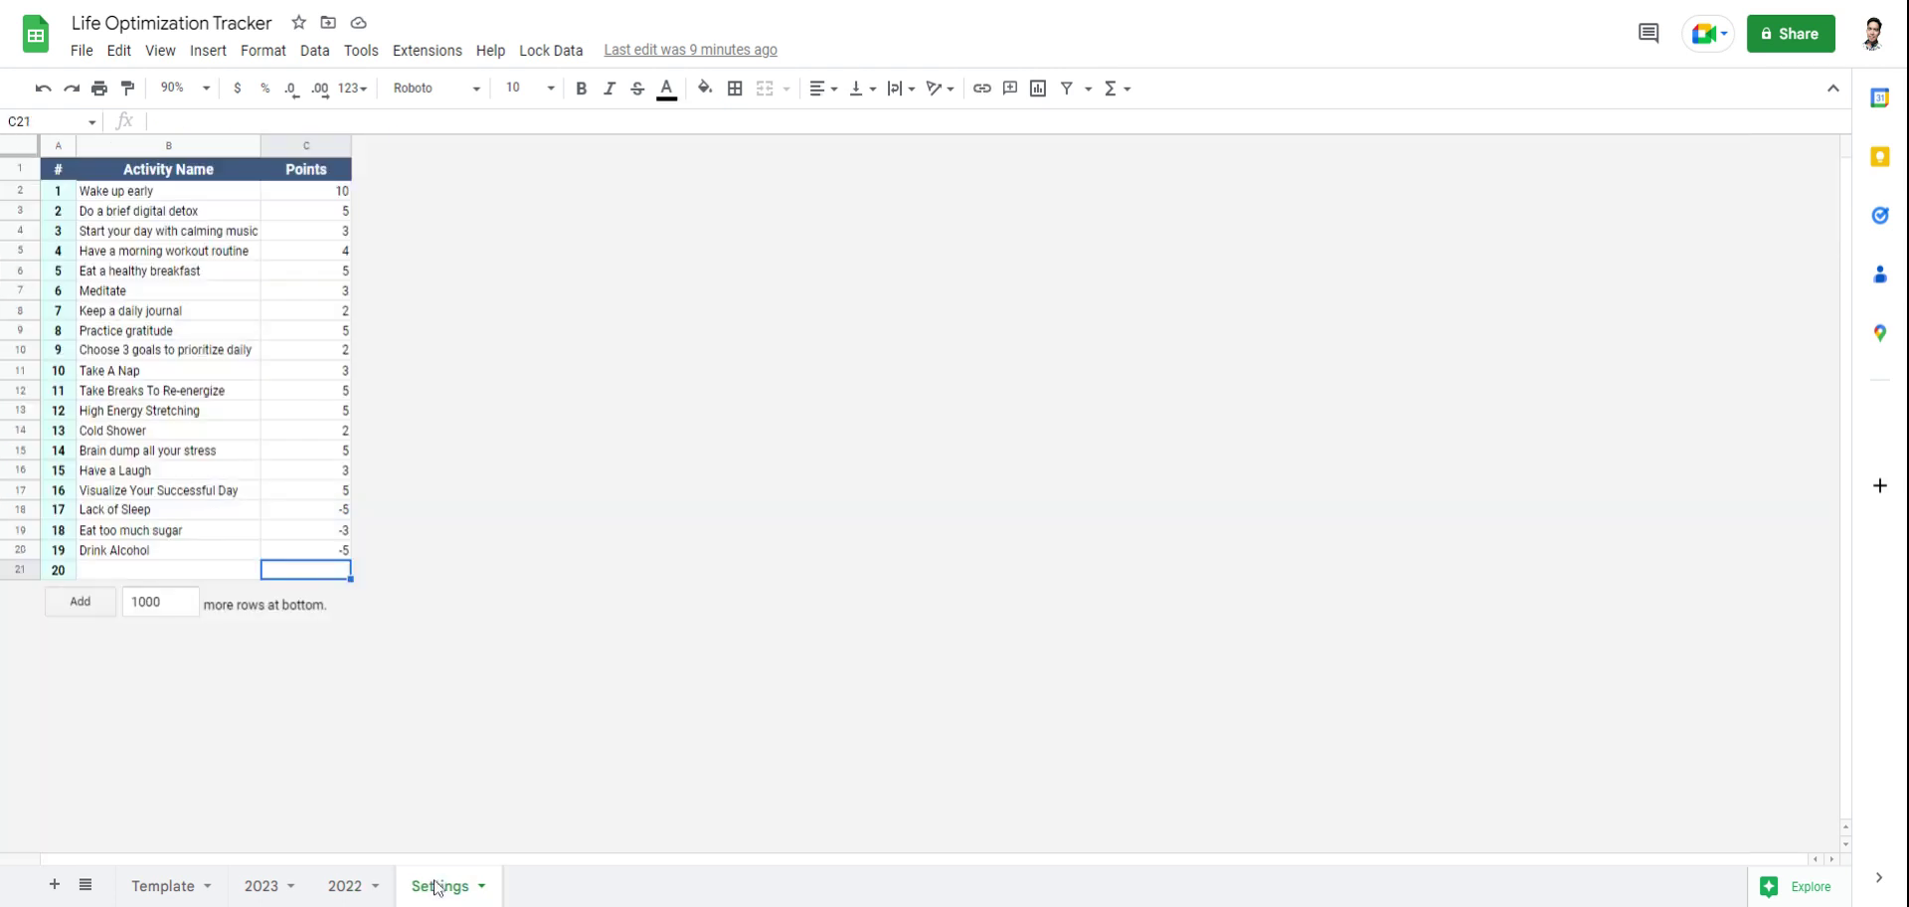
pyautogui.click(340, 193)
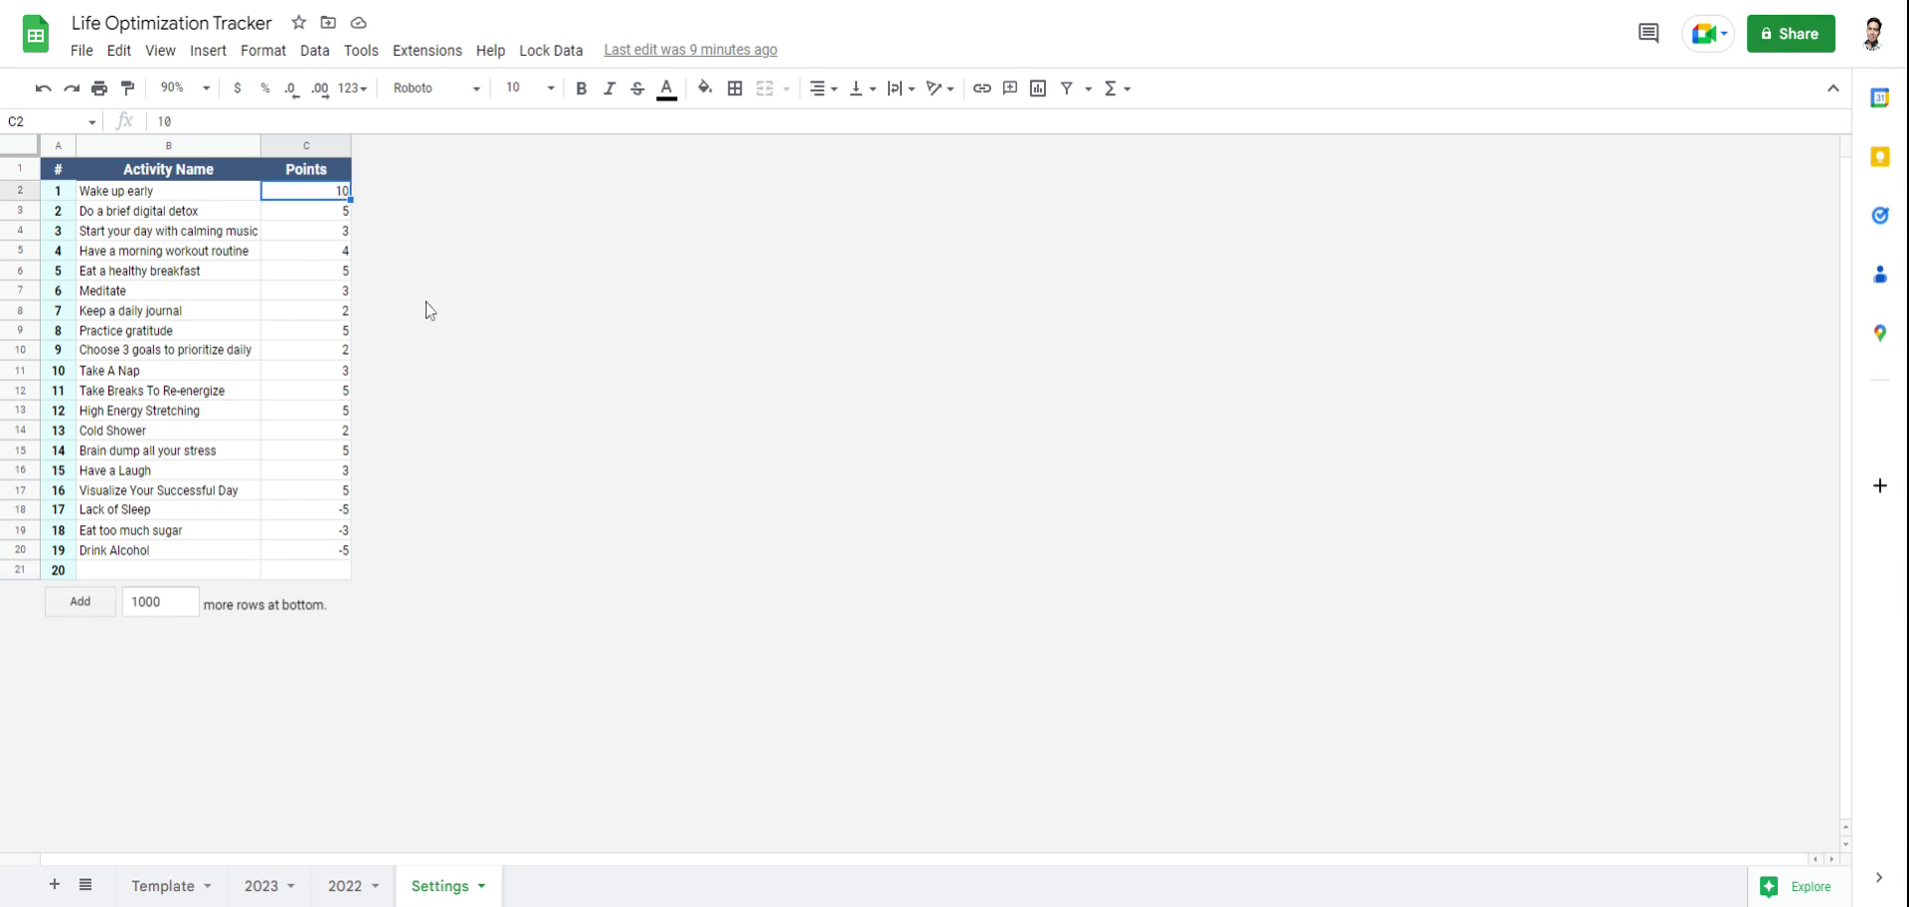
pyautogui.write('5')
# Step: Review the effect of the points change on the 2022 sheet, selecting December's activity points and checking November's daily results
pyautogui.click(333, 885)
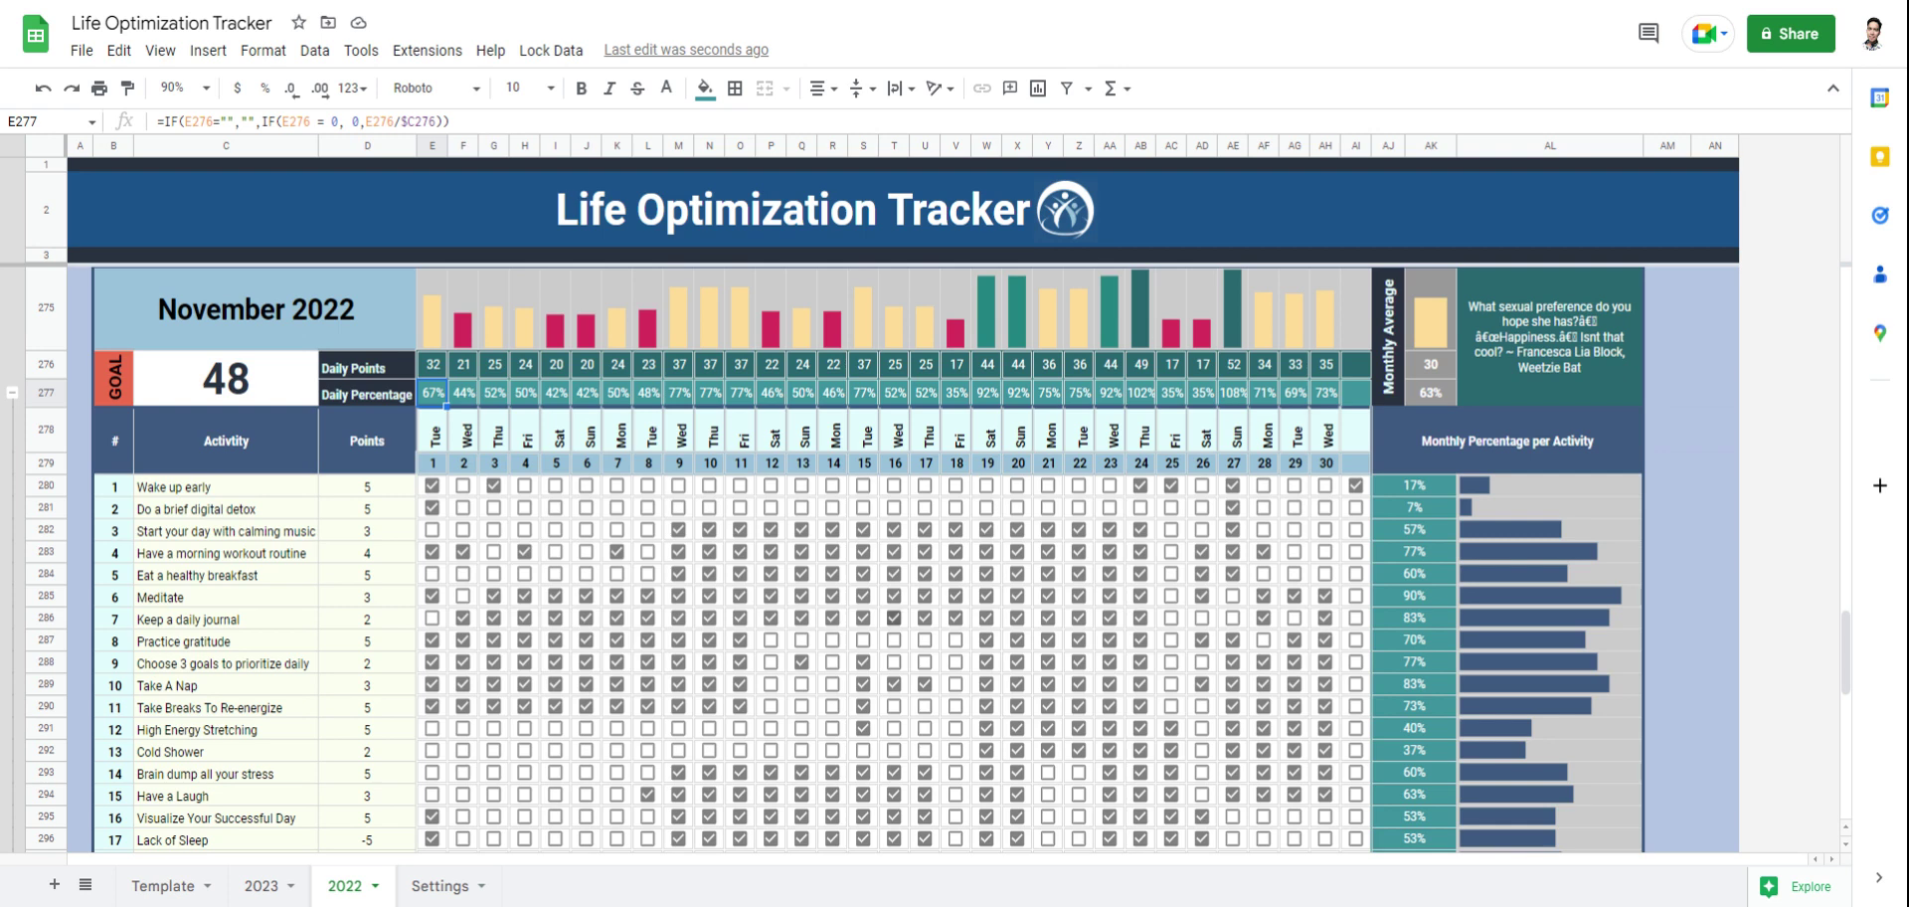
pyautogui.scroll(-6, 890, 626)
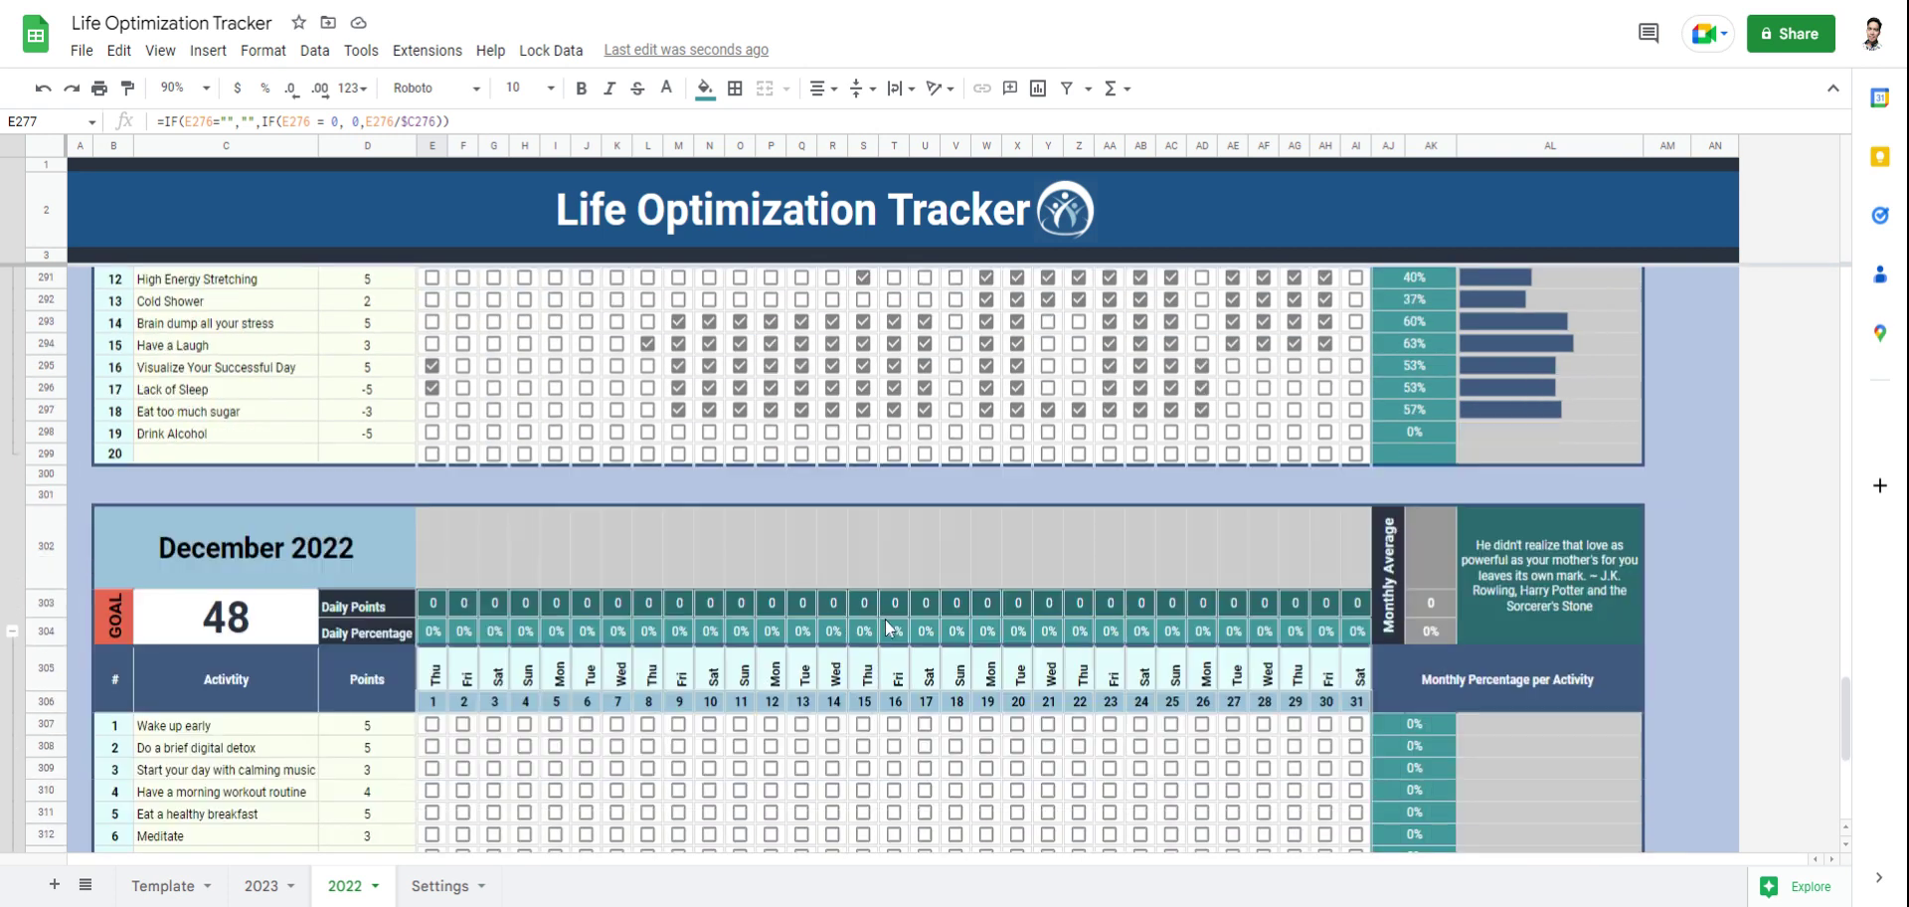
pyautogui.scroll(-2, 890, 626)
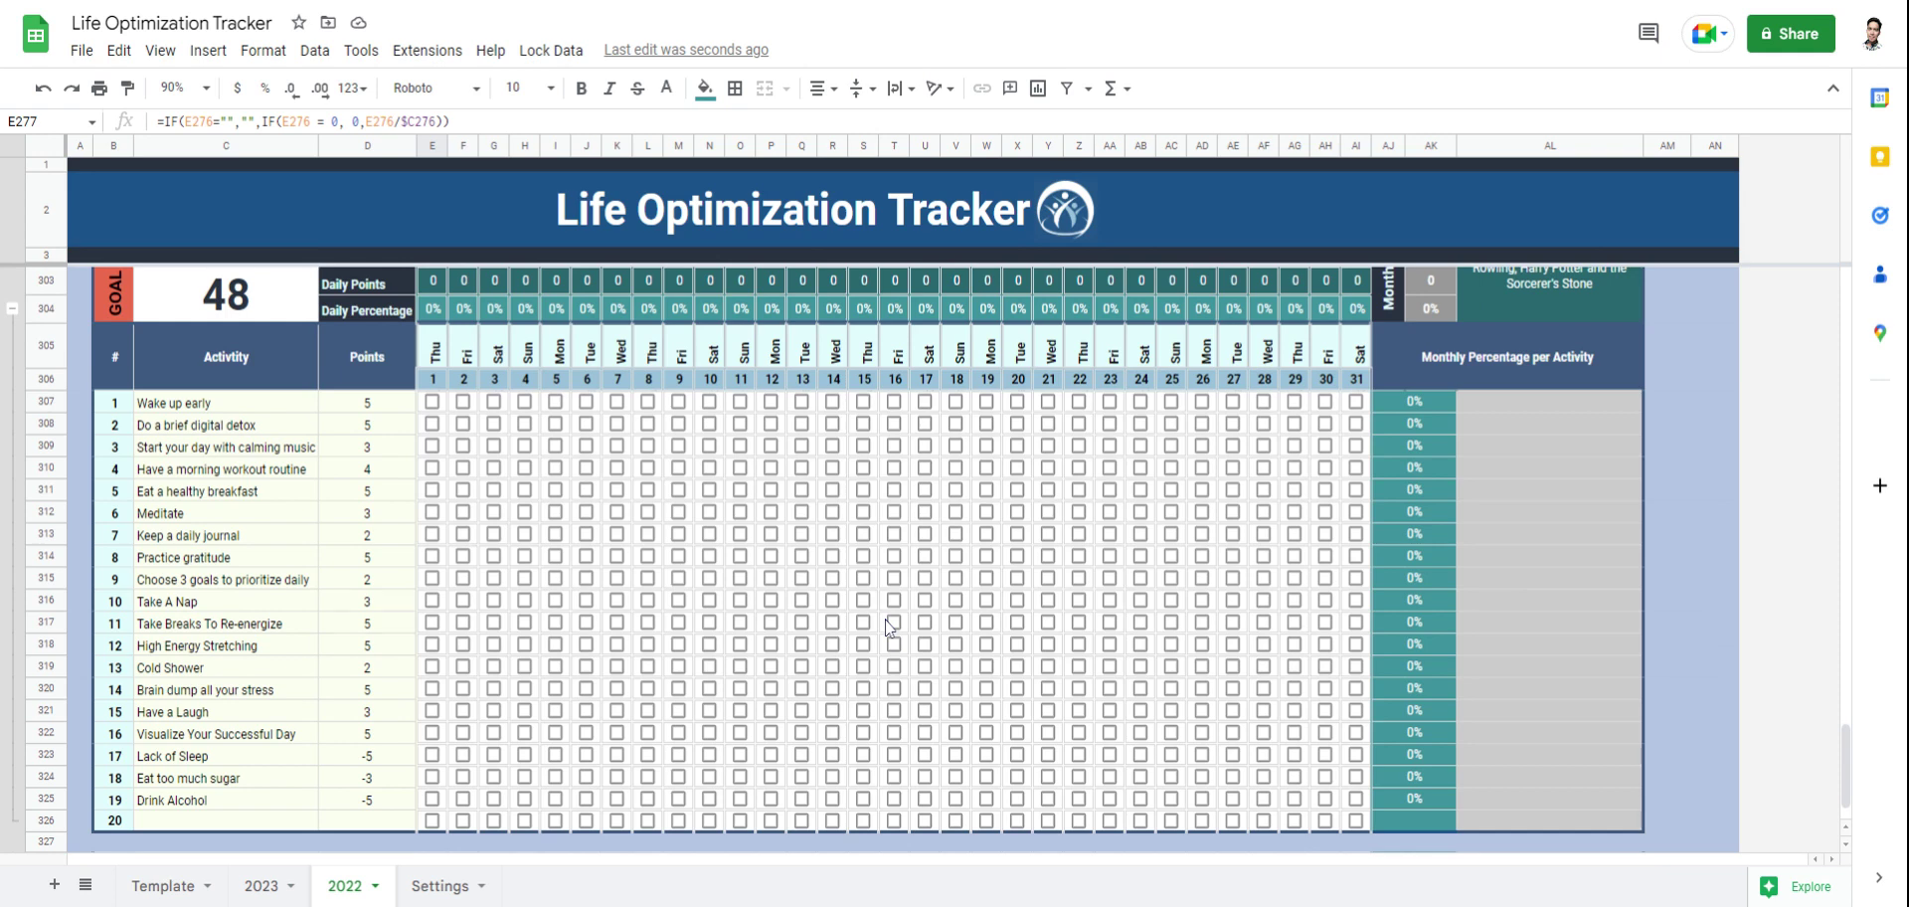
pyautogui.moveTo(373, 403); pyautogui.dragTo(372, 800)
pyautogui.scroll(5, 564, 659)
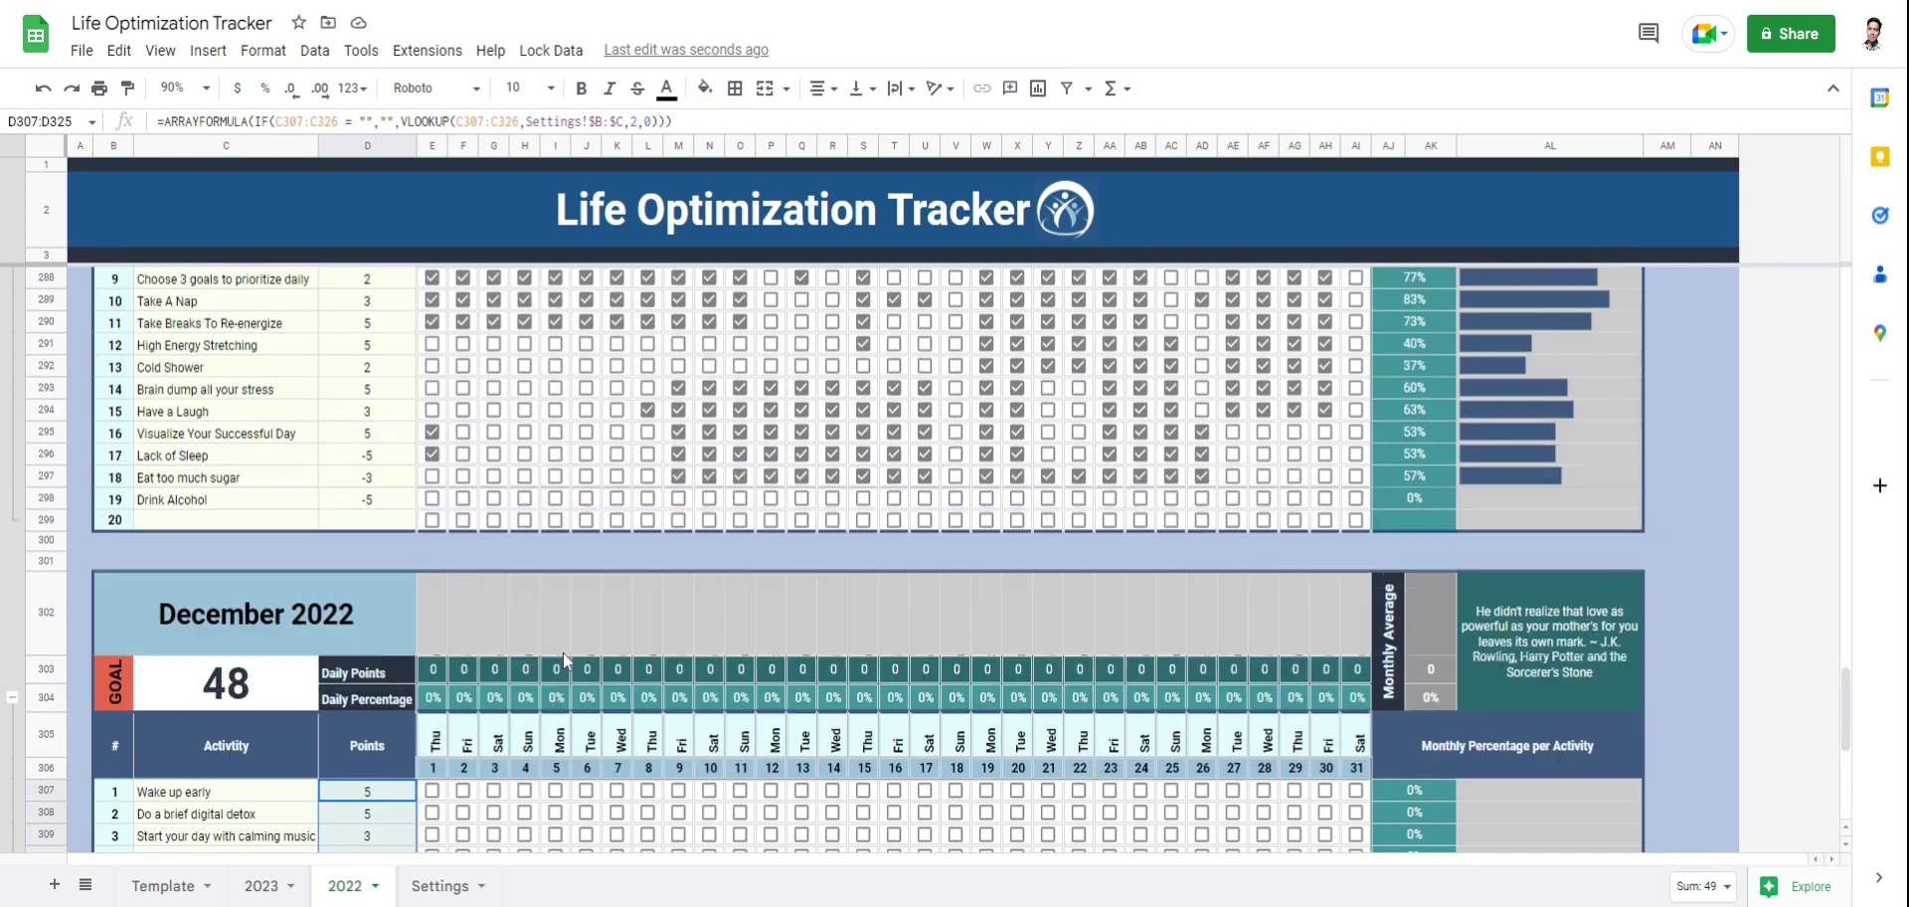
pyautogui.scroll(5, 563, 659)
pyautogui.moveTo(430, 438); pyautogui.dragTo(1354, 447)
pyautogui.scroll(-5, 1354, 448)
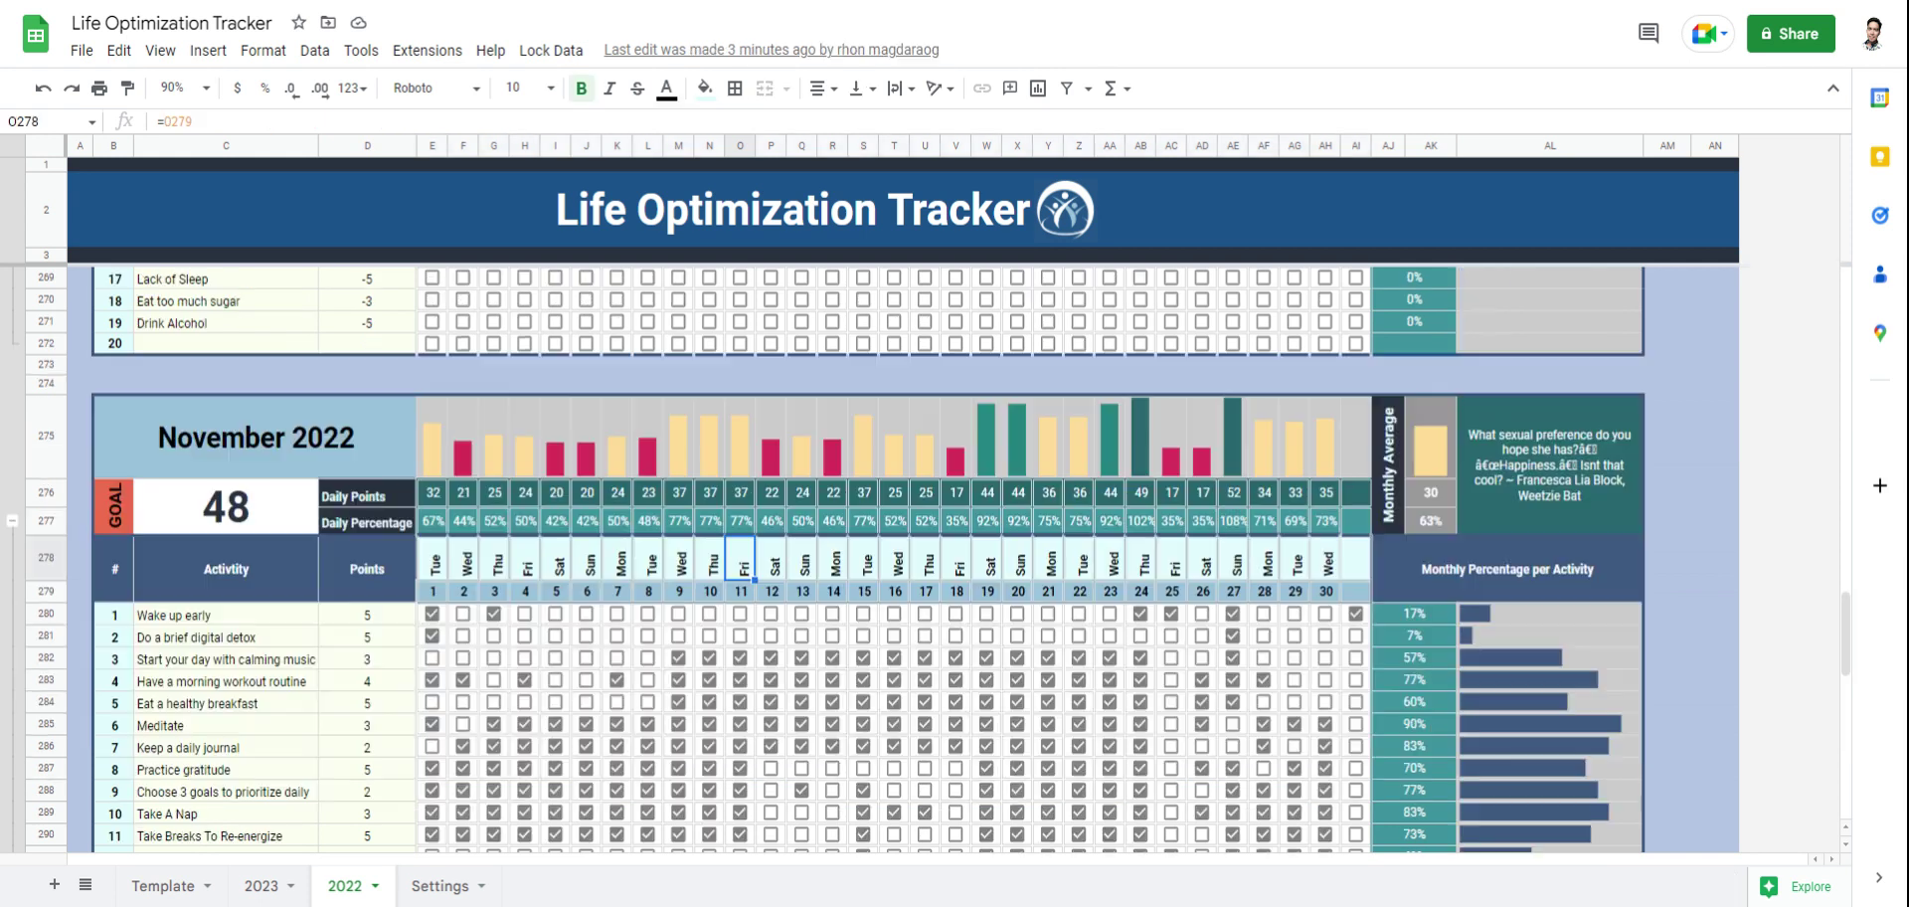
# Step: Select the November 2022 heading and run the Lock Data script on that month, accepting the lock
pyautogui.click(249, 457)
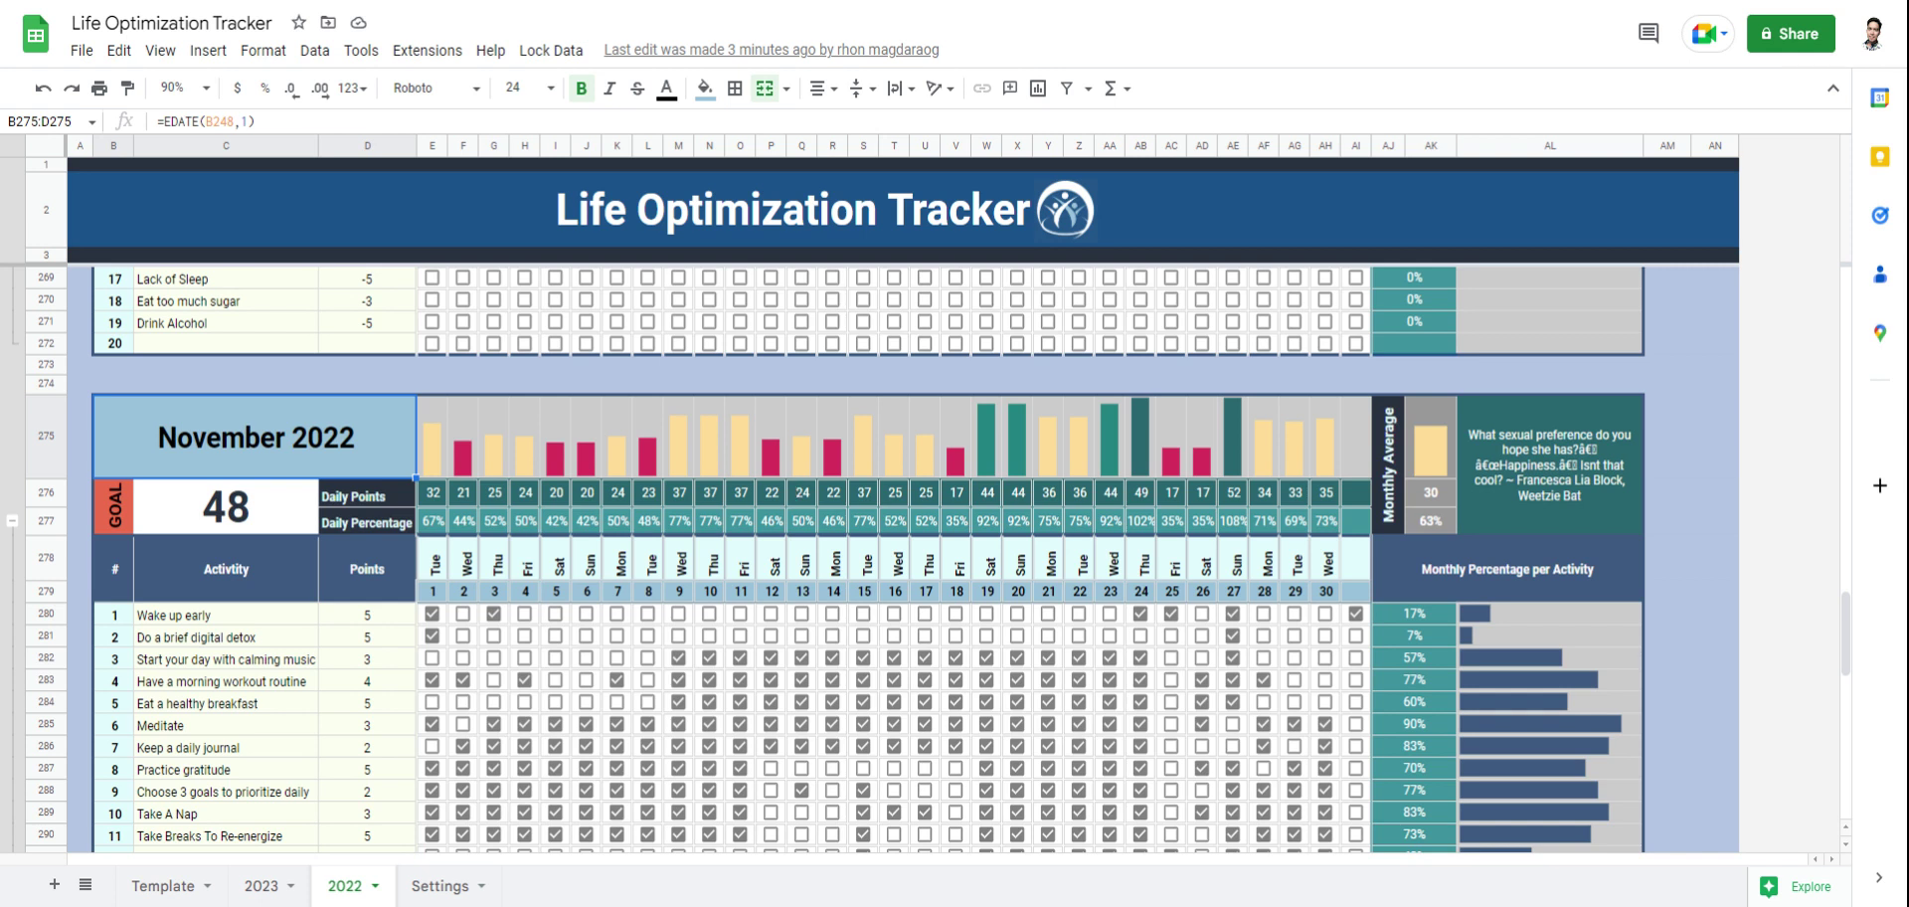
pyautogui.click(561, 57)
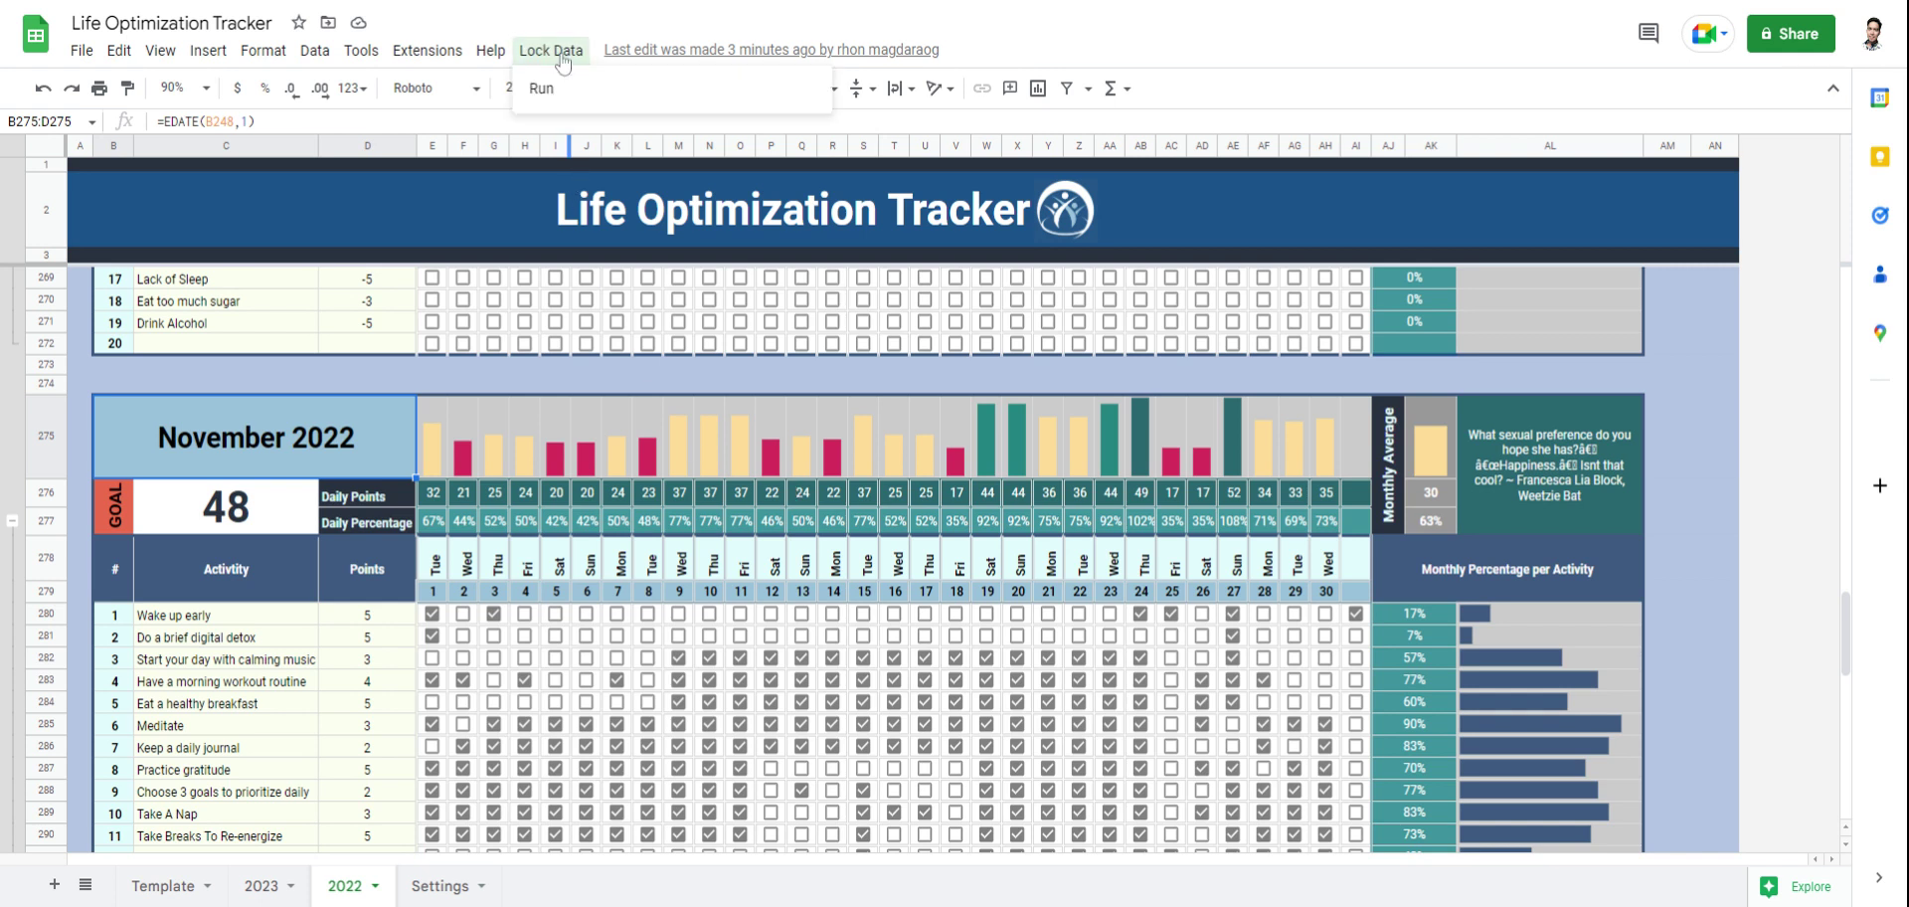
pyautogui.click(555, 89)
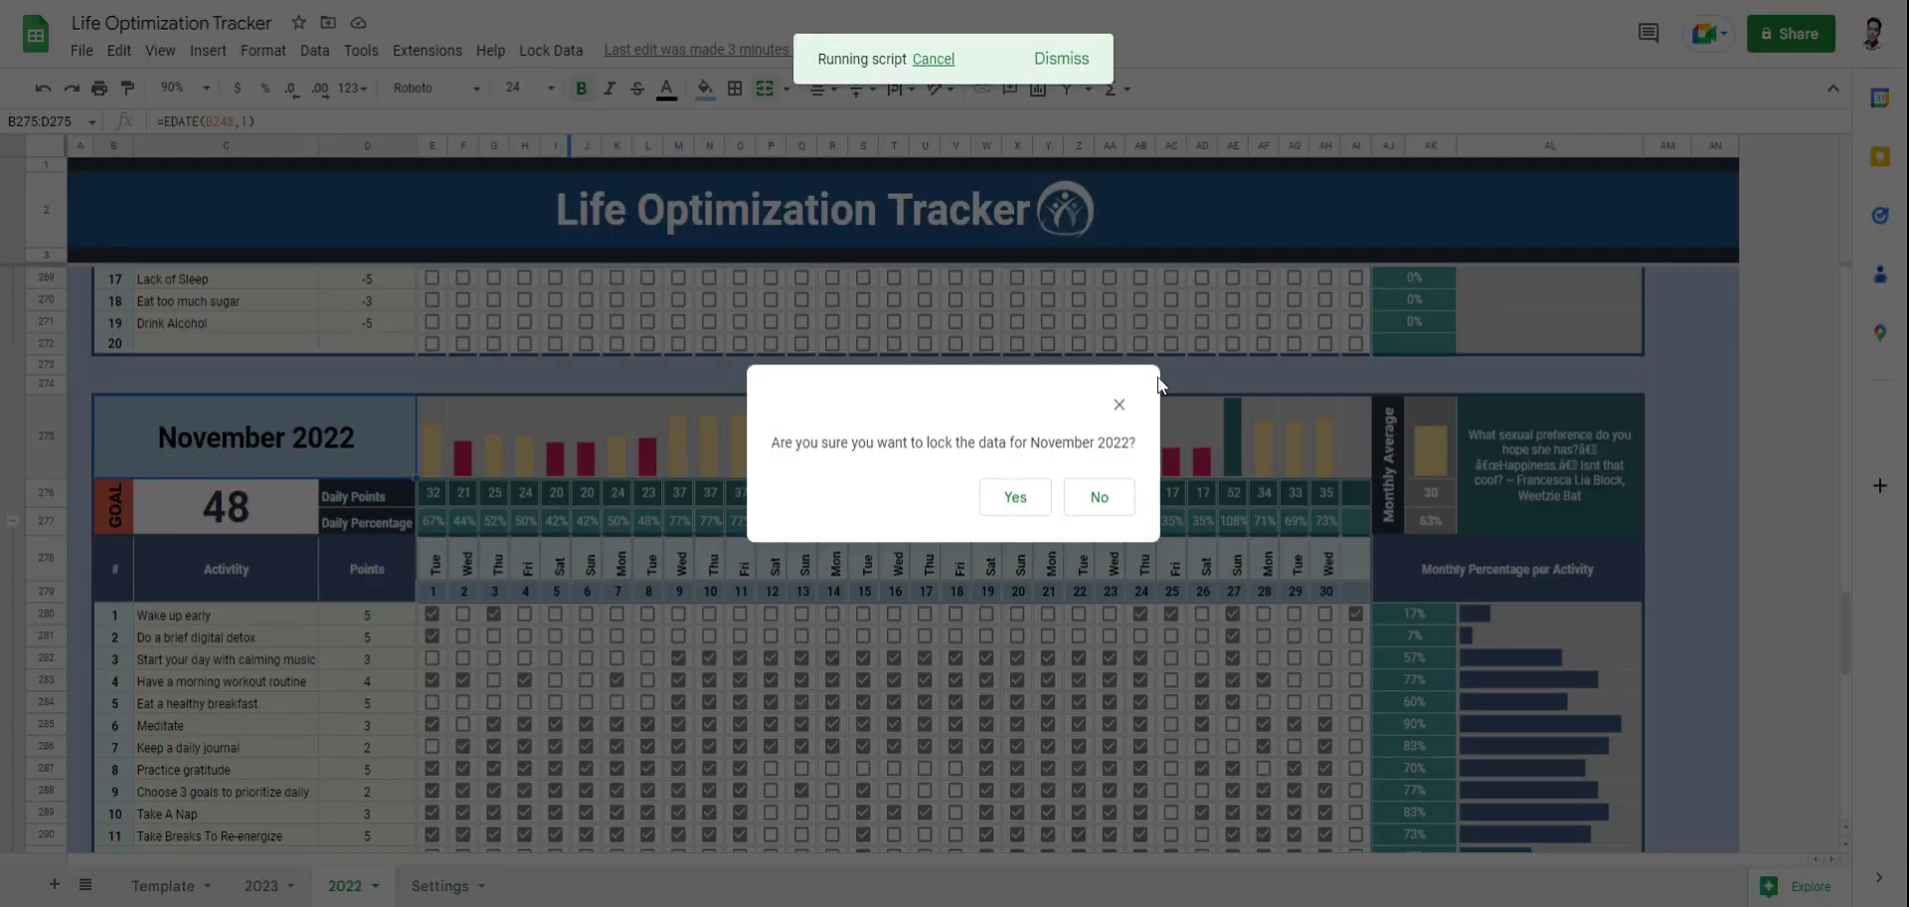
pyautogui.click(1014, 497)
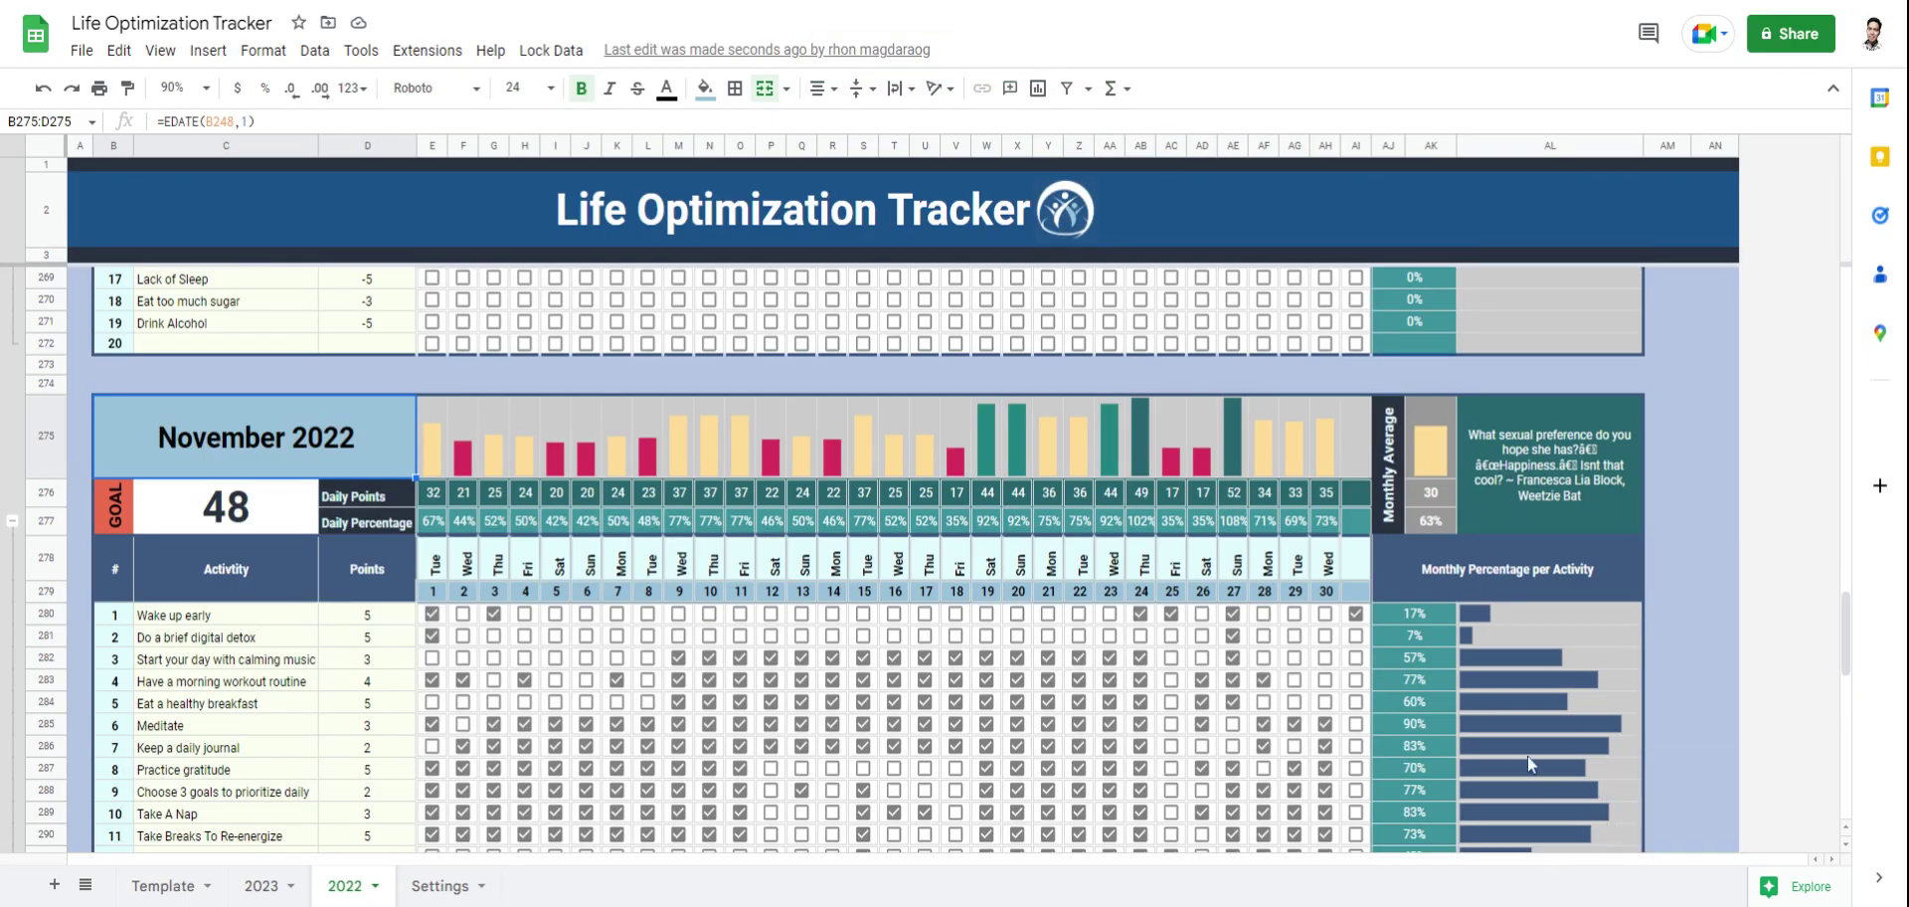
# Step: Set the points for Wake up early to 10 on the Settings sheet
pyautogui.scroll(-2, 1183, 644)
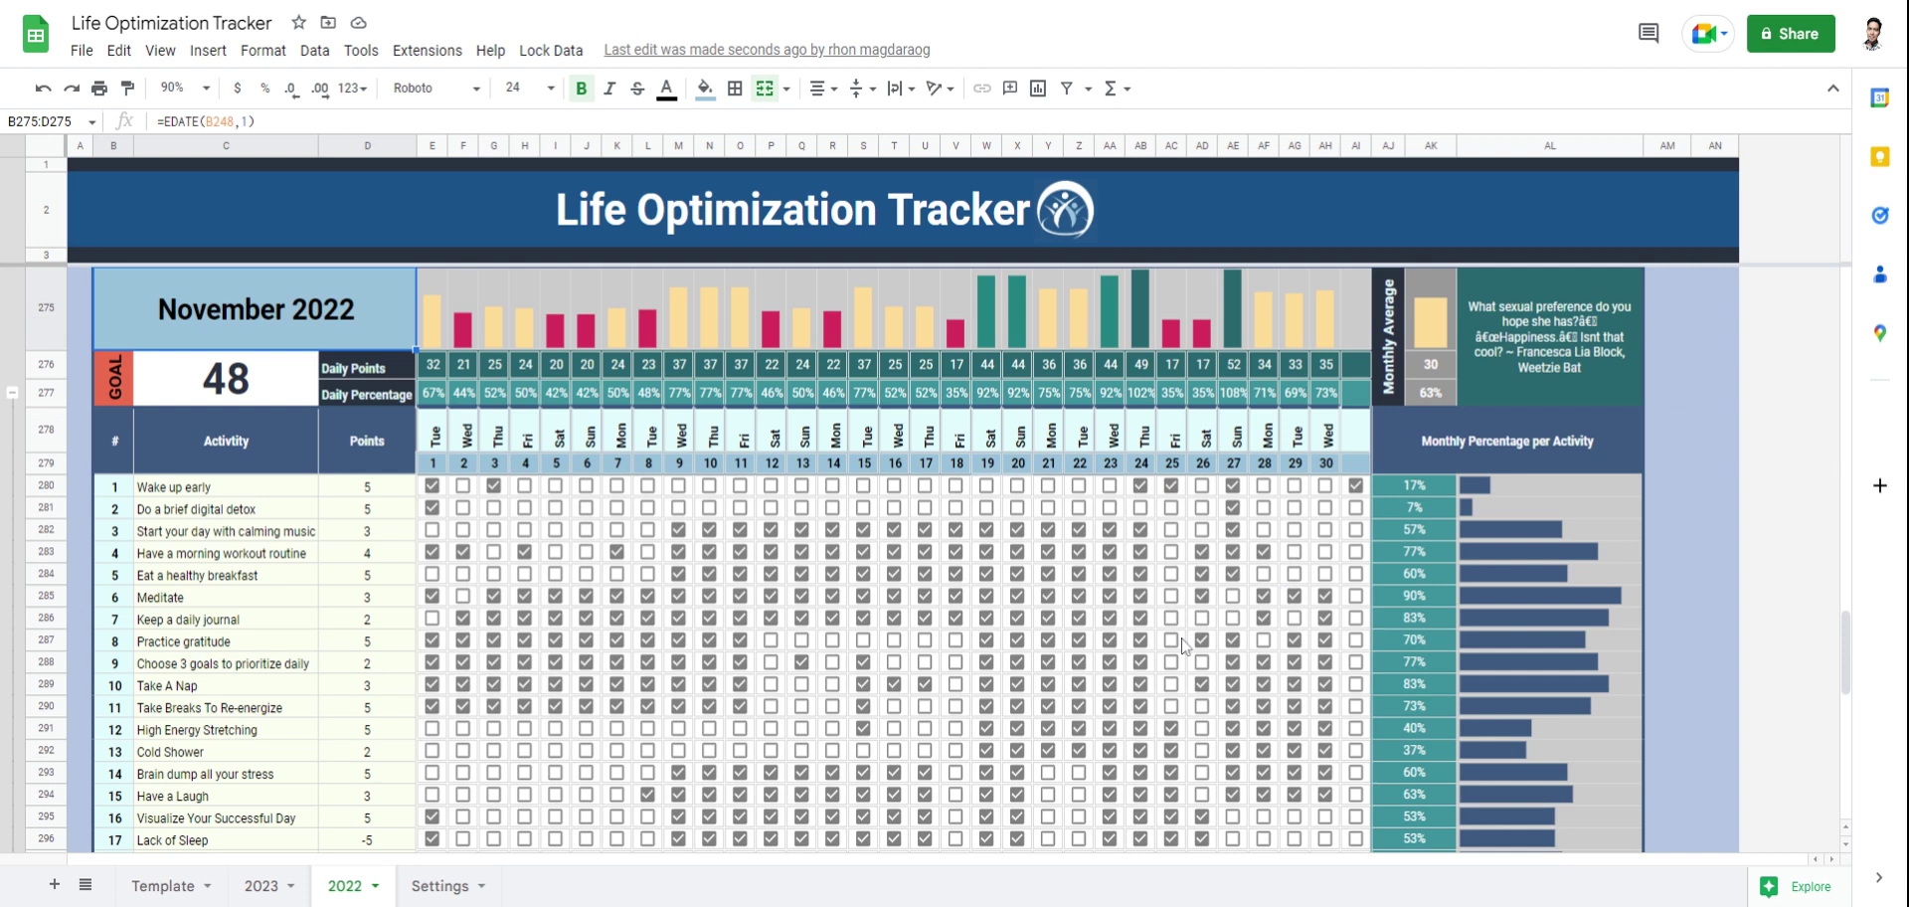
pyautogui.click(460, 886)
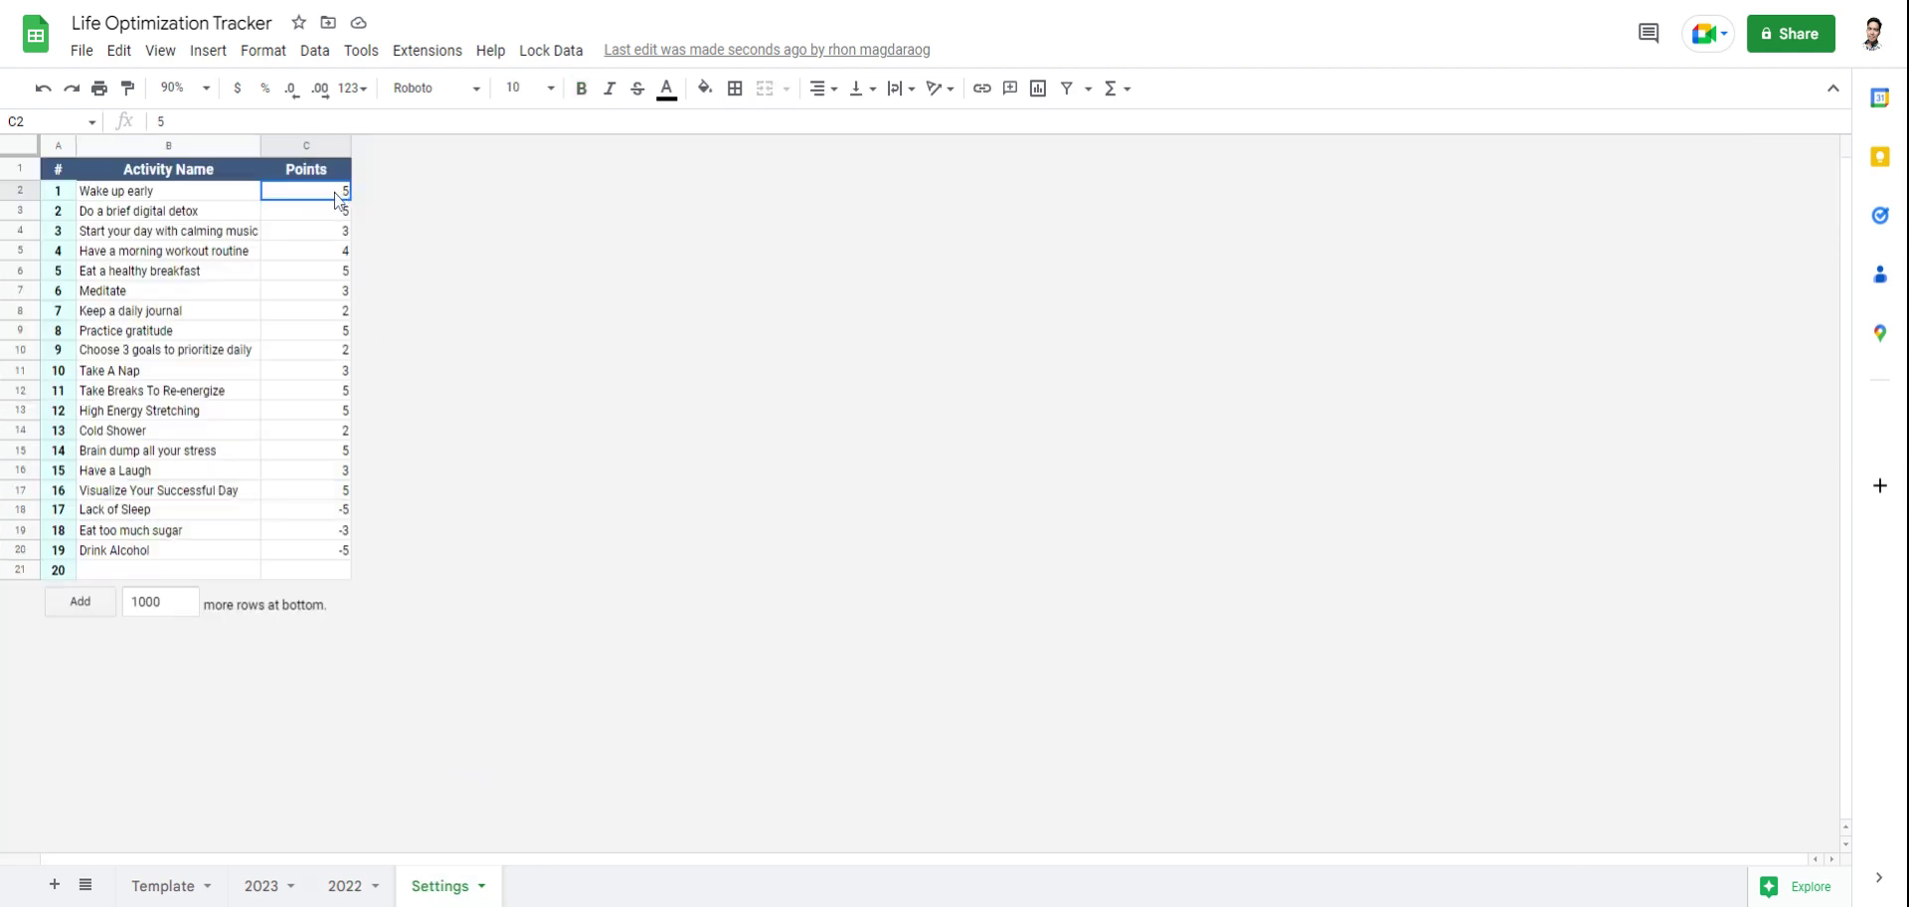
pyautogui.write('10')
pyautogui.click(340, 330)
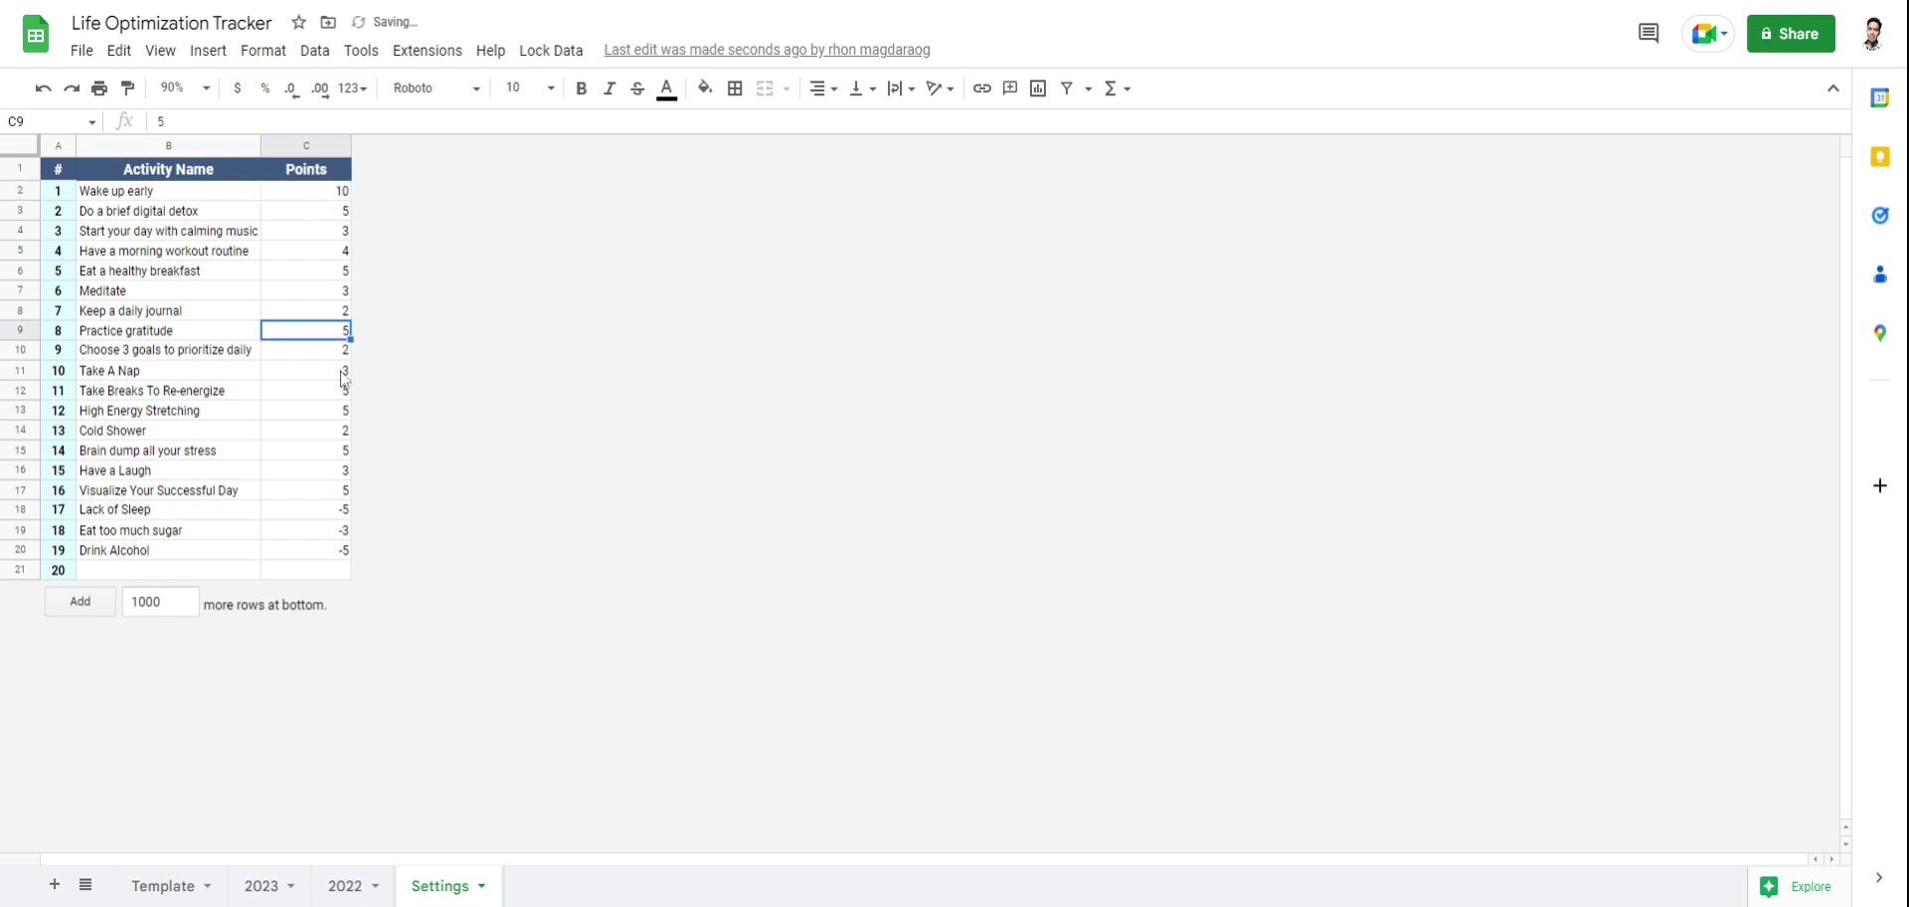
# Step: Compare the Wake up early points in November 2022 with December's points column on the 2022 sheet
pyautogui.click(347, 886)
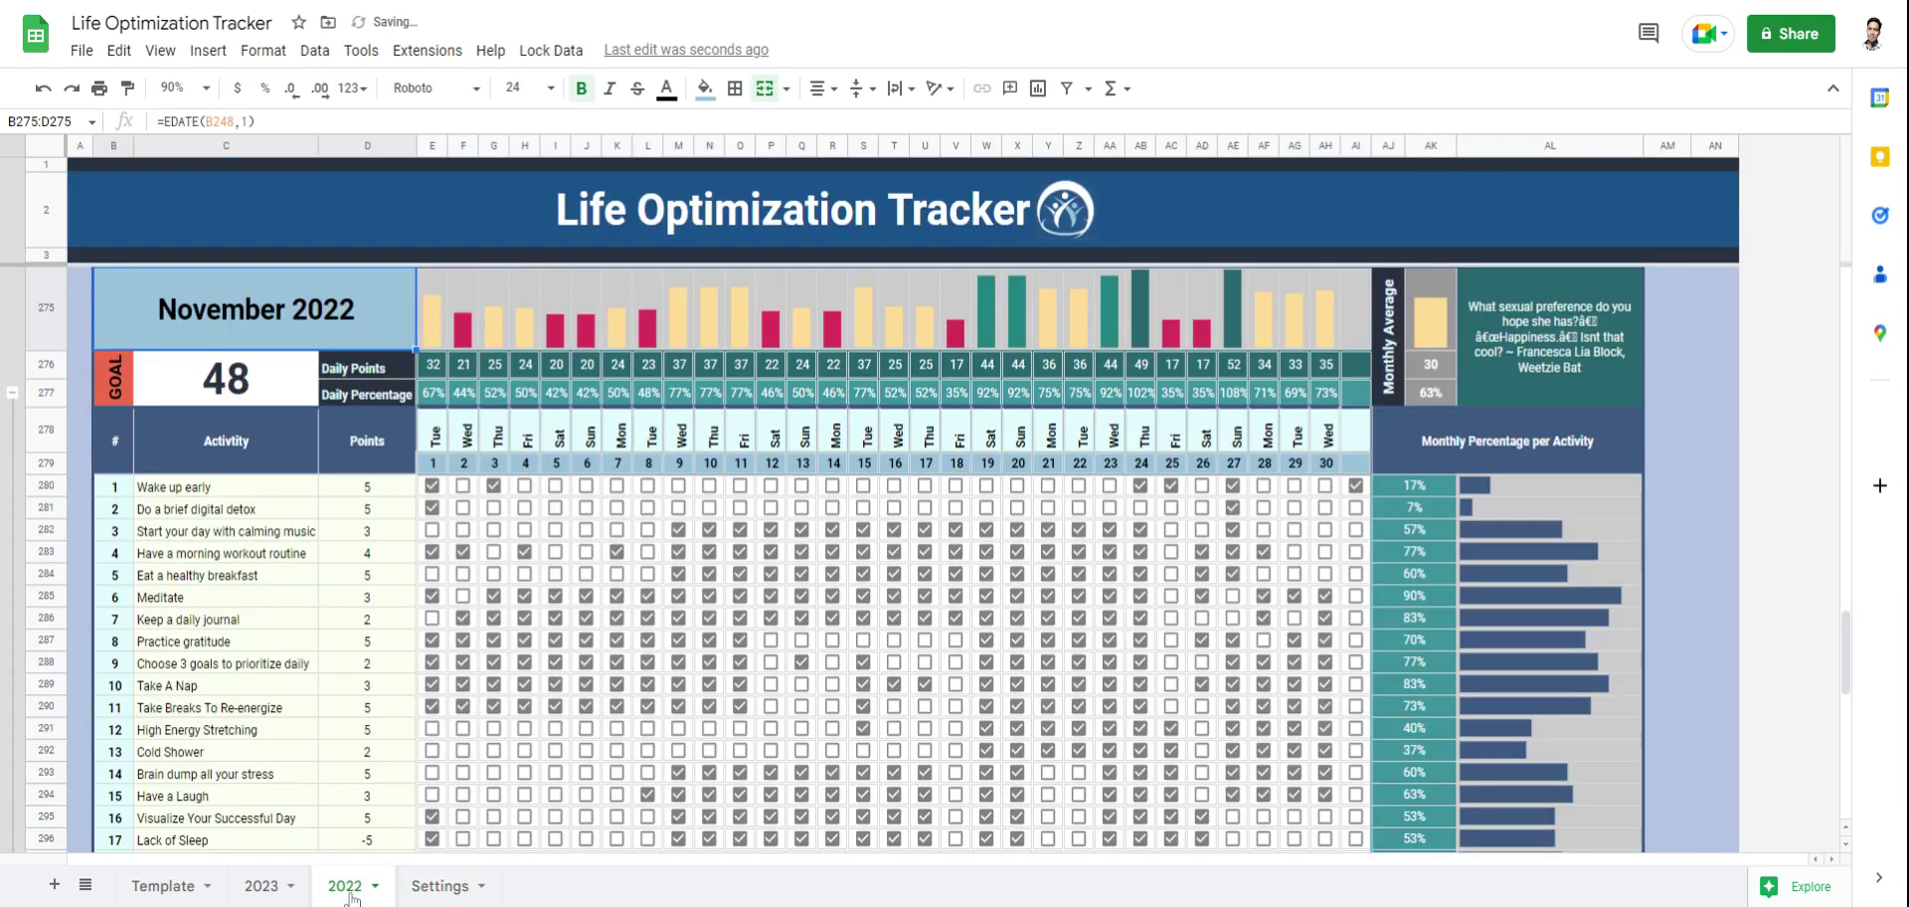
pyautogui.click(367, 493)
pyautogui.scroll(-9, 375, 651)
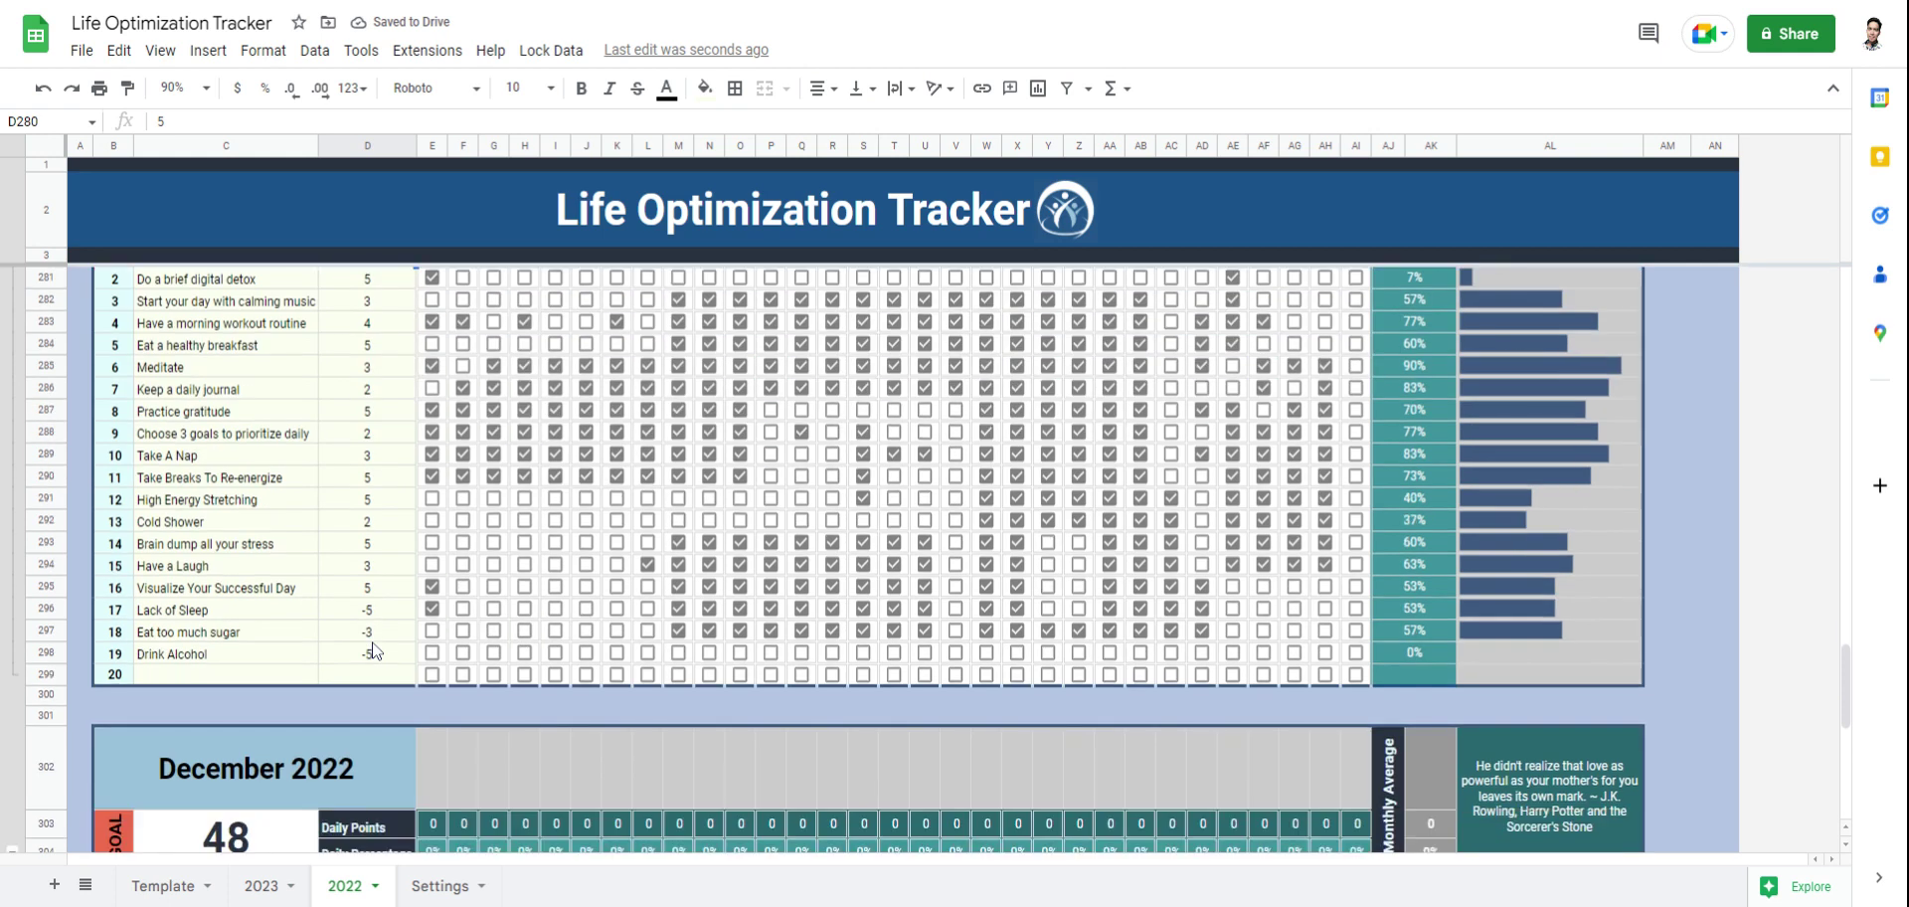
pyautogui.moveTo(393, 487); pyautogui.dragTo(391, 753)
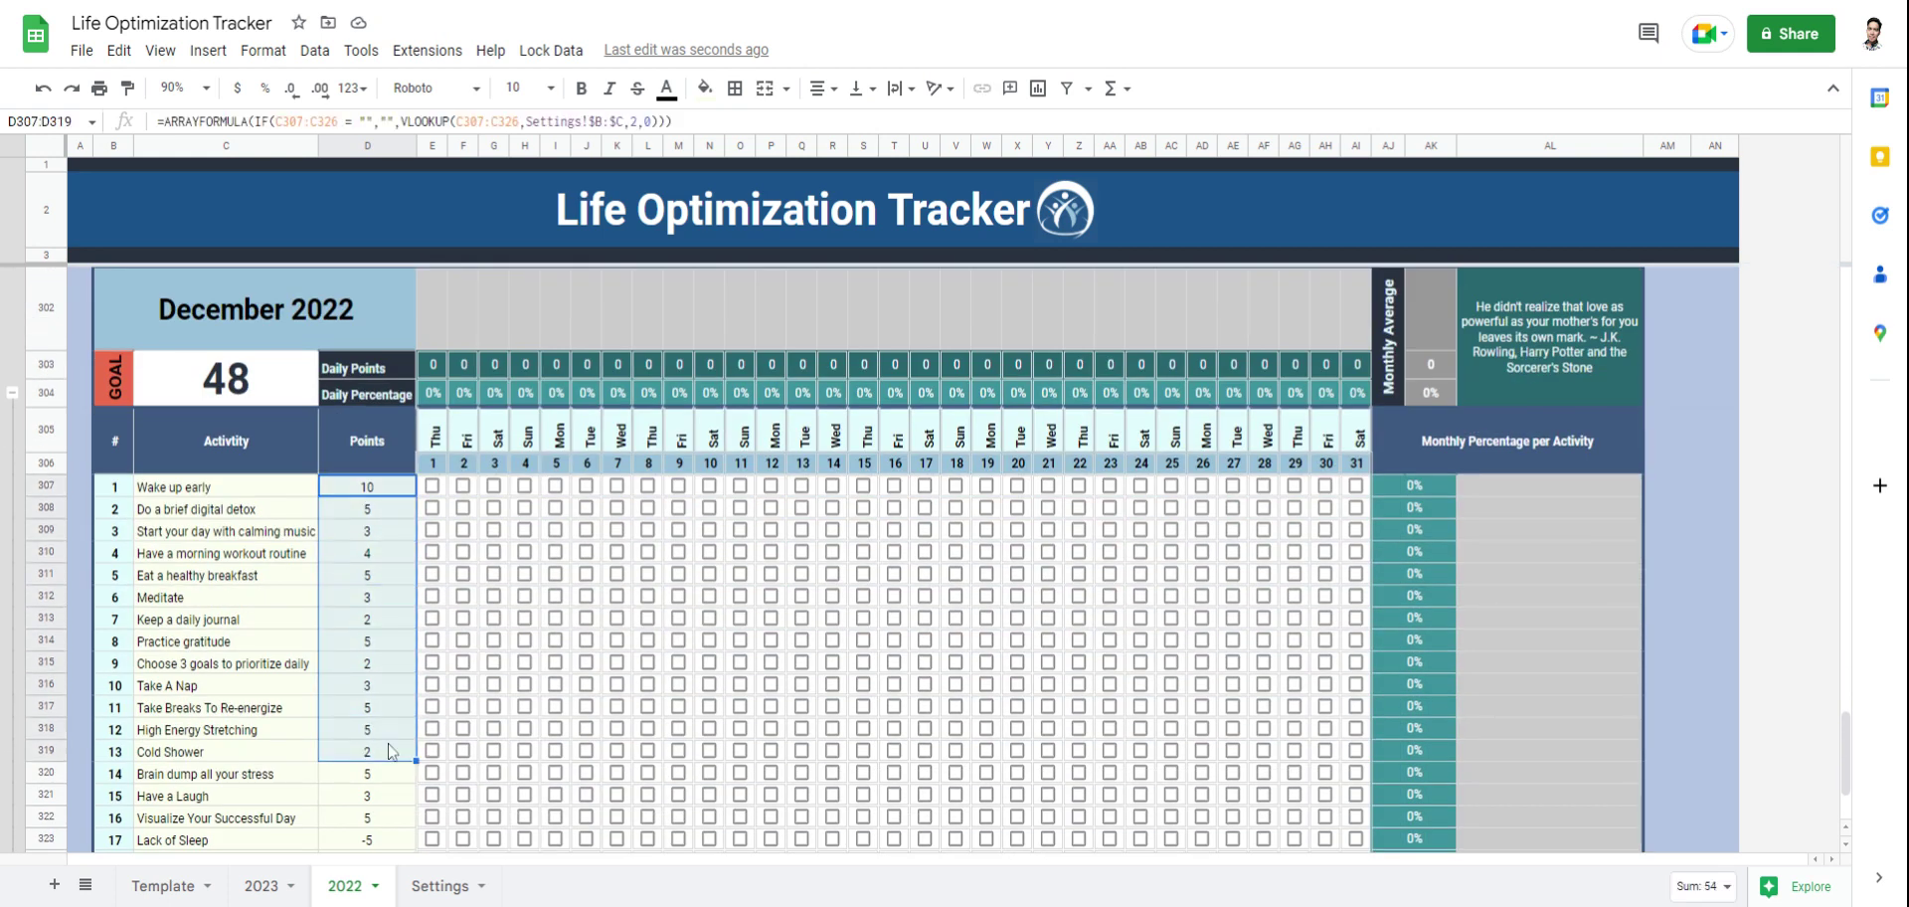
# Step: Set the points for Do a brief digital detox to 10 on the Settings sheet
pyautogui.click(439, 885)
pyautogui.click(330, 214)
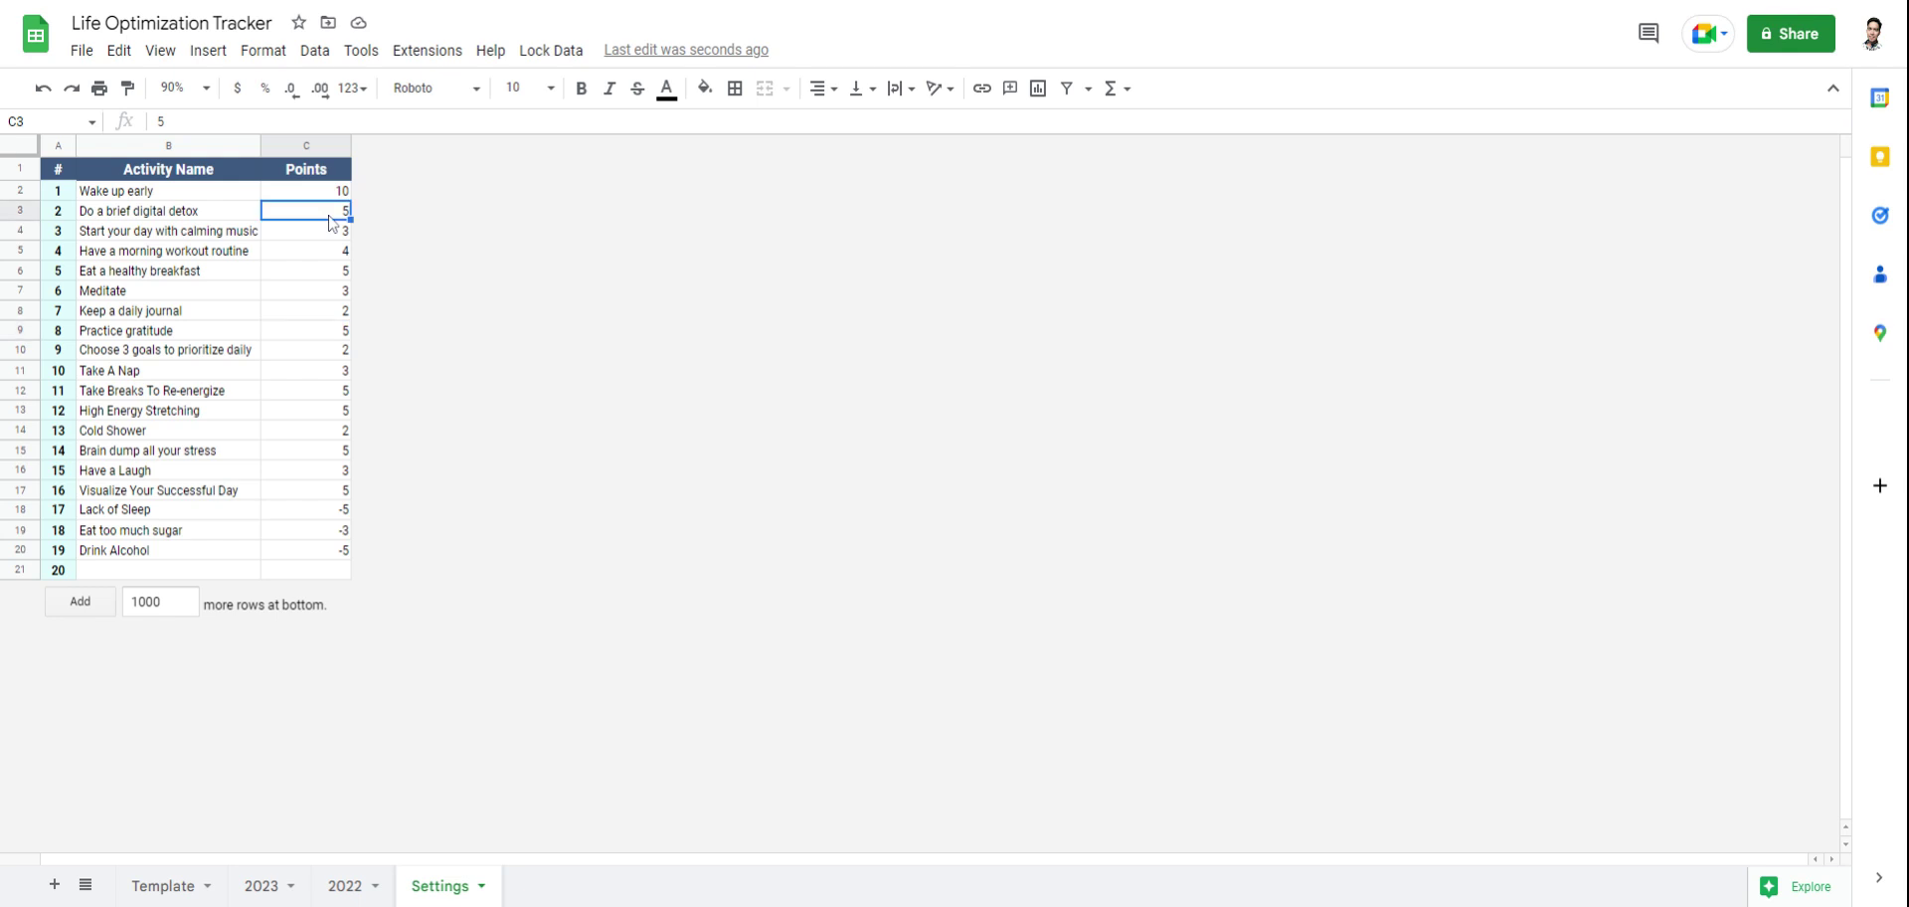
pyautogui.write('10')
# Step: On the 2022 sheet, compare December's activity points with the locked November points for Wake up early and Do a brief digital detox
pyautogui.click(350, 885)
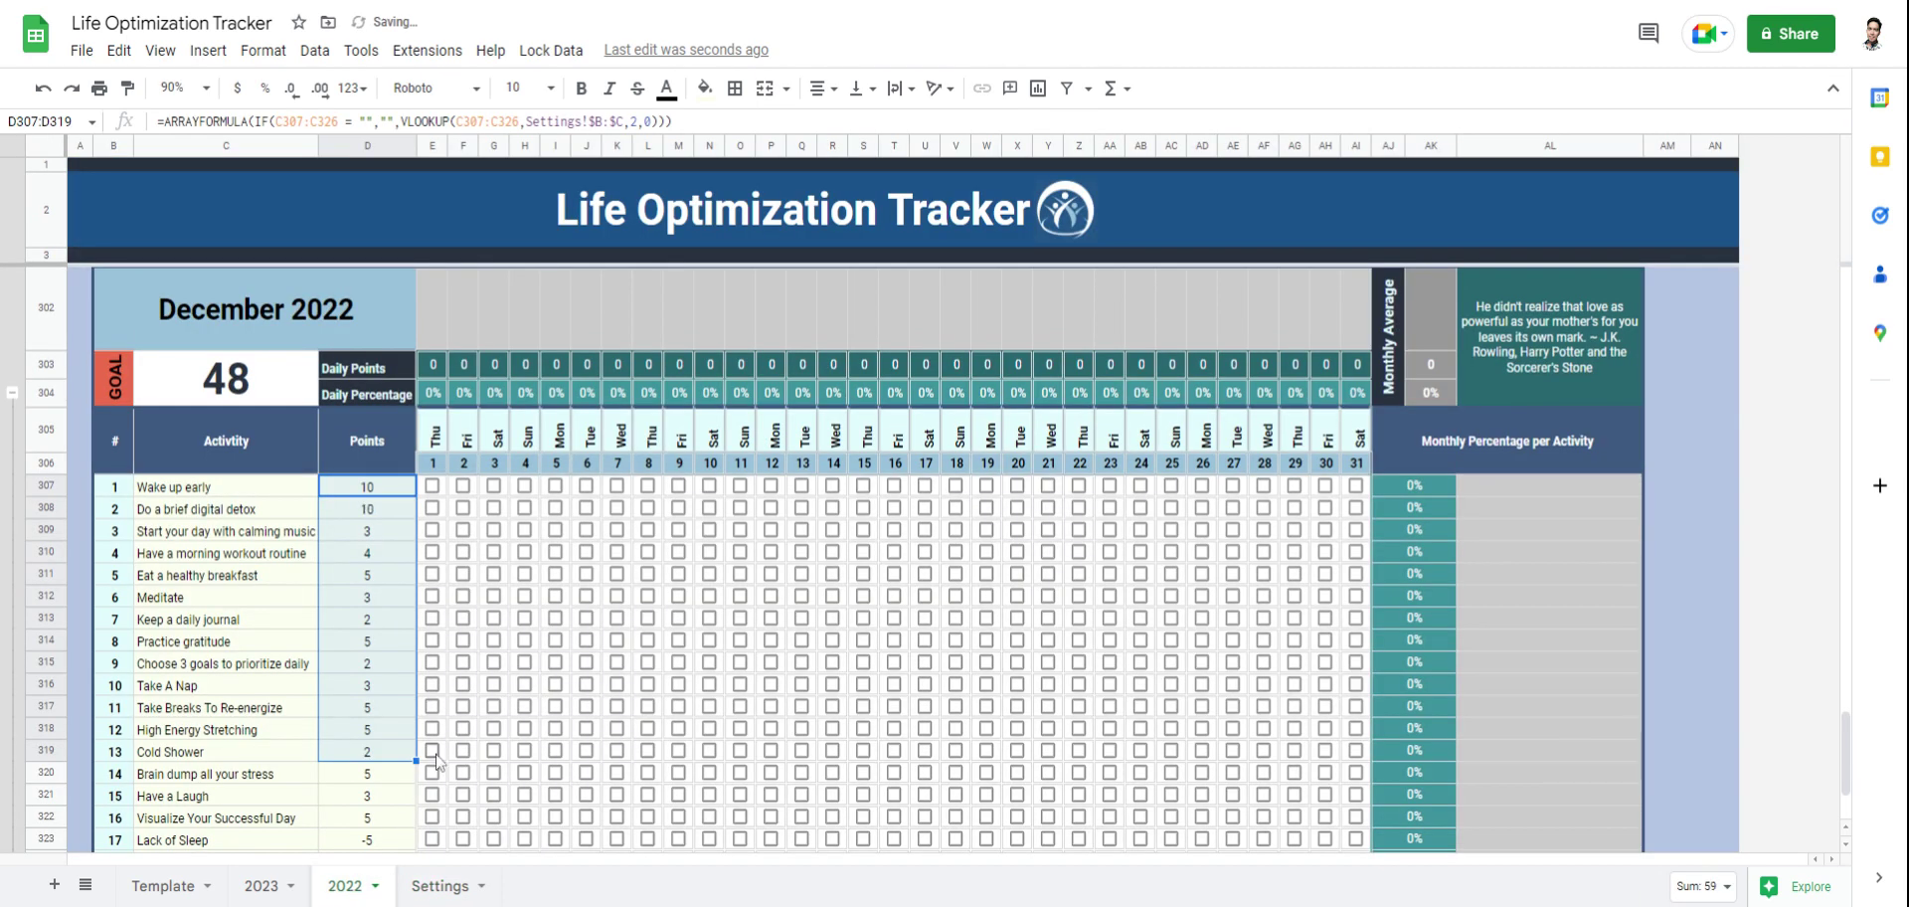
pyautogui.moveTo(365, 486); pyautogui.dragTo(358, 685)
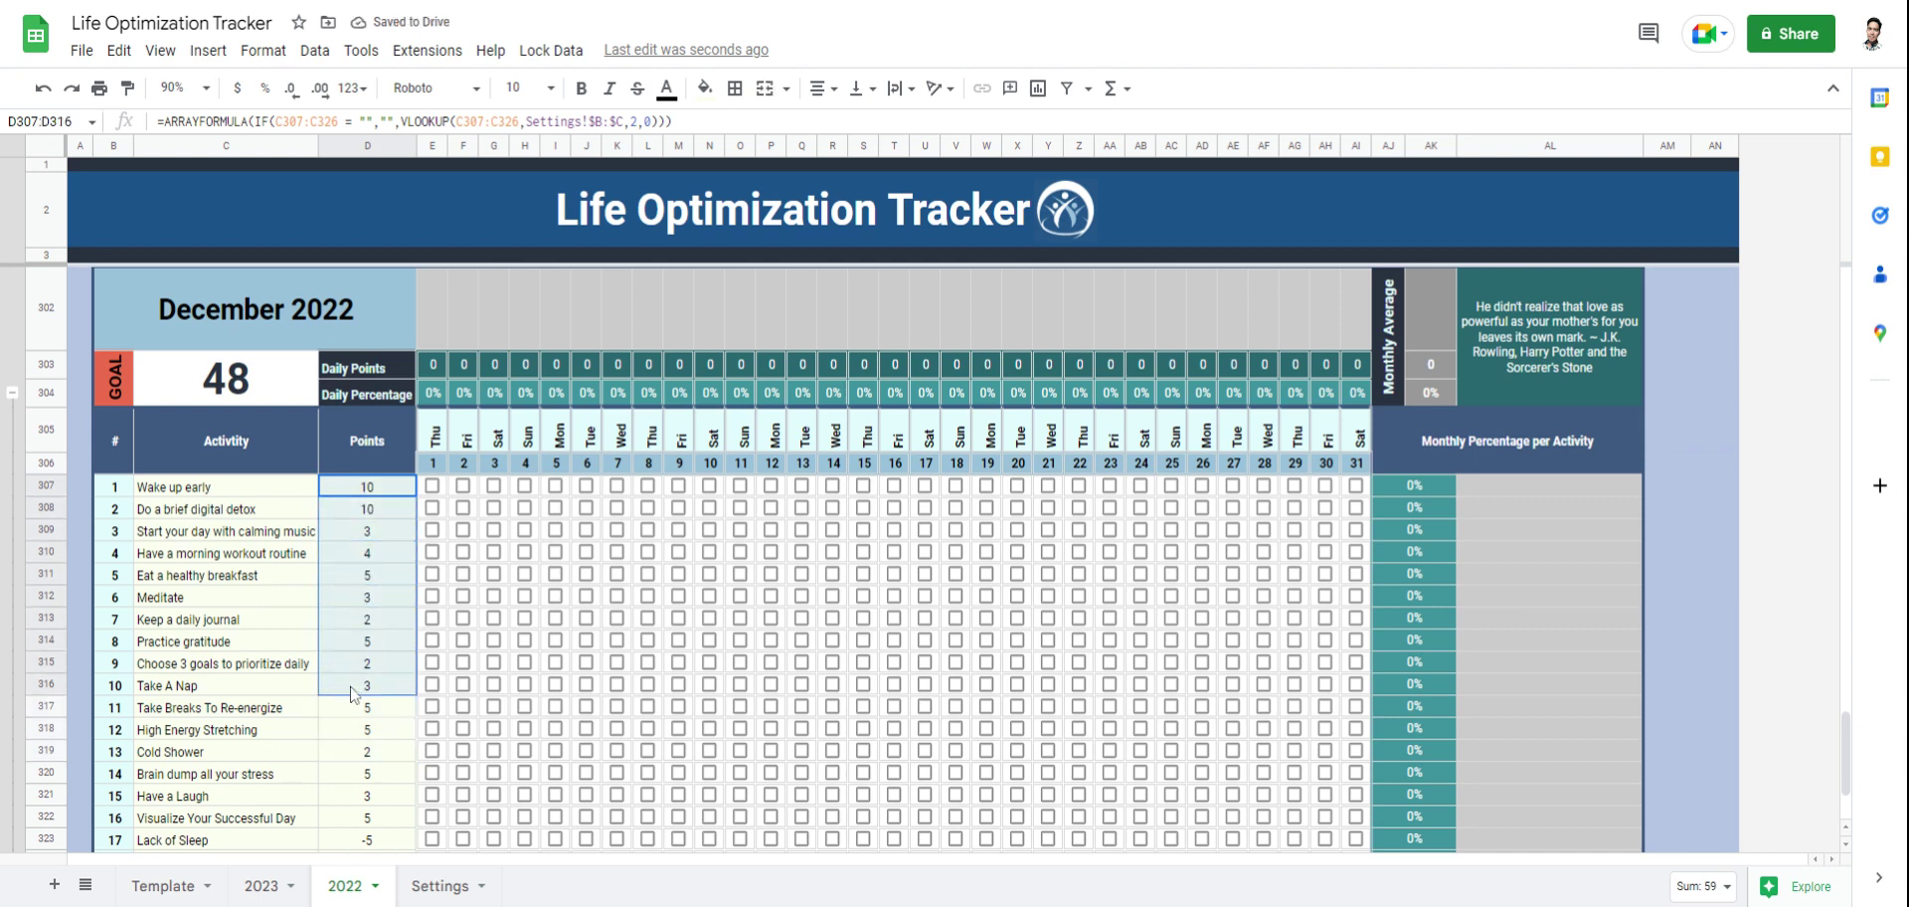
pyautogui.scroll(1, 358, 696)
pyautogui.scroll(5, 358, 696)
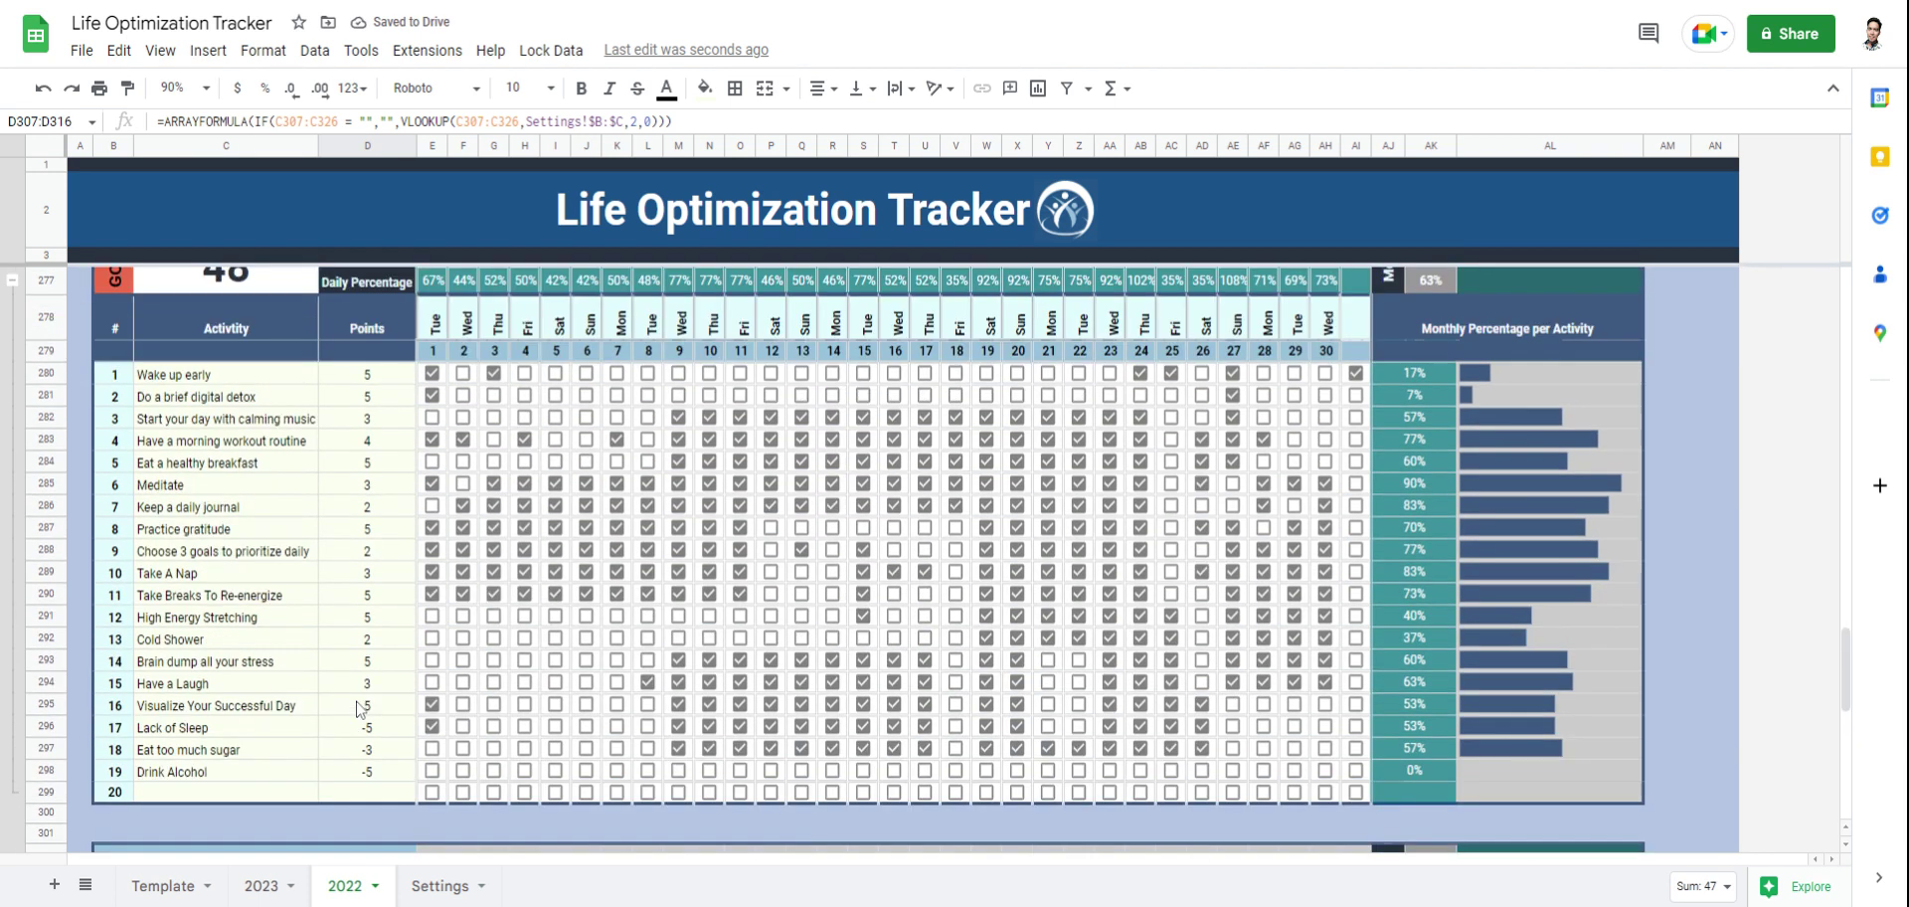
pyautogui.click(381, 377)
pyautogui.keyDown('shift'); pyautogui.click(378, 397); pyautogui.keyUp('shift')
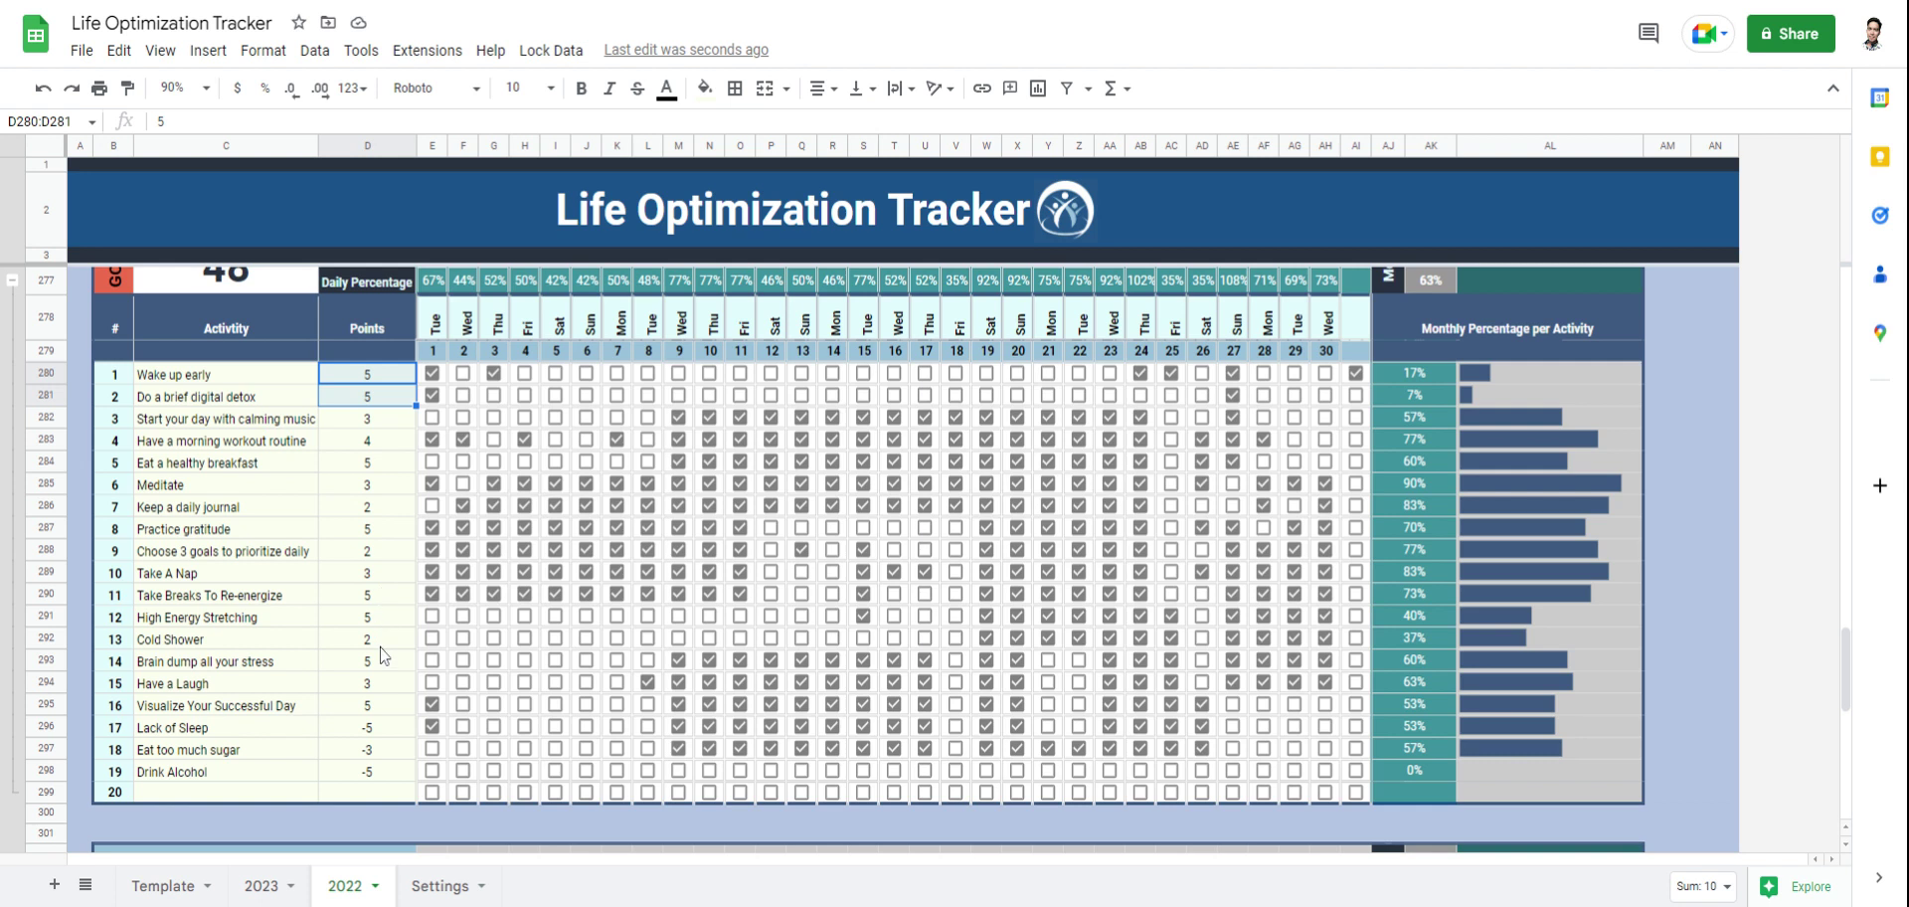
pyautogui.scroll(4, 382, 668)
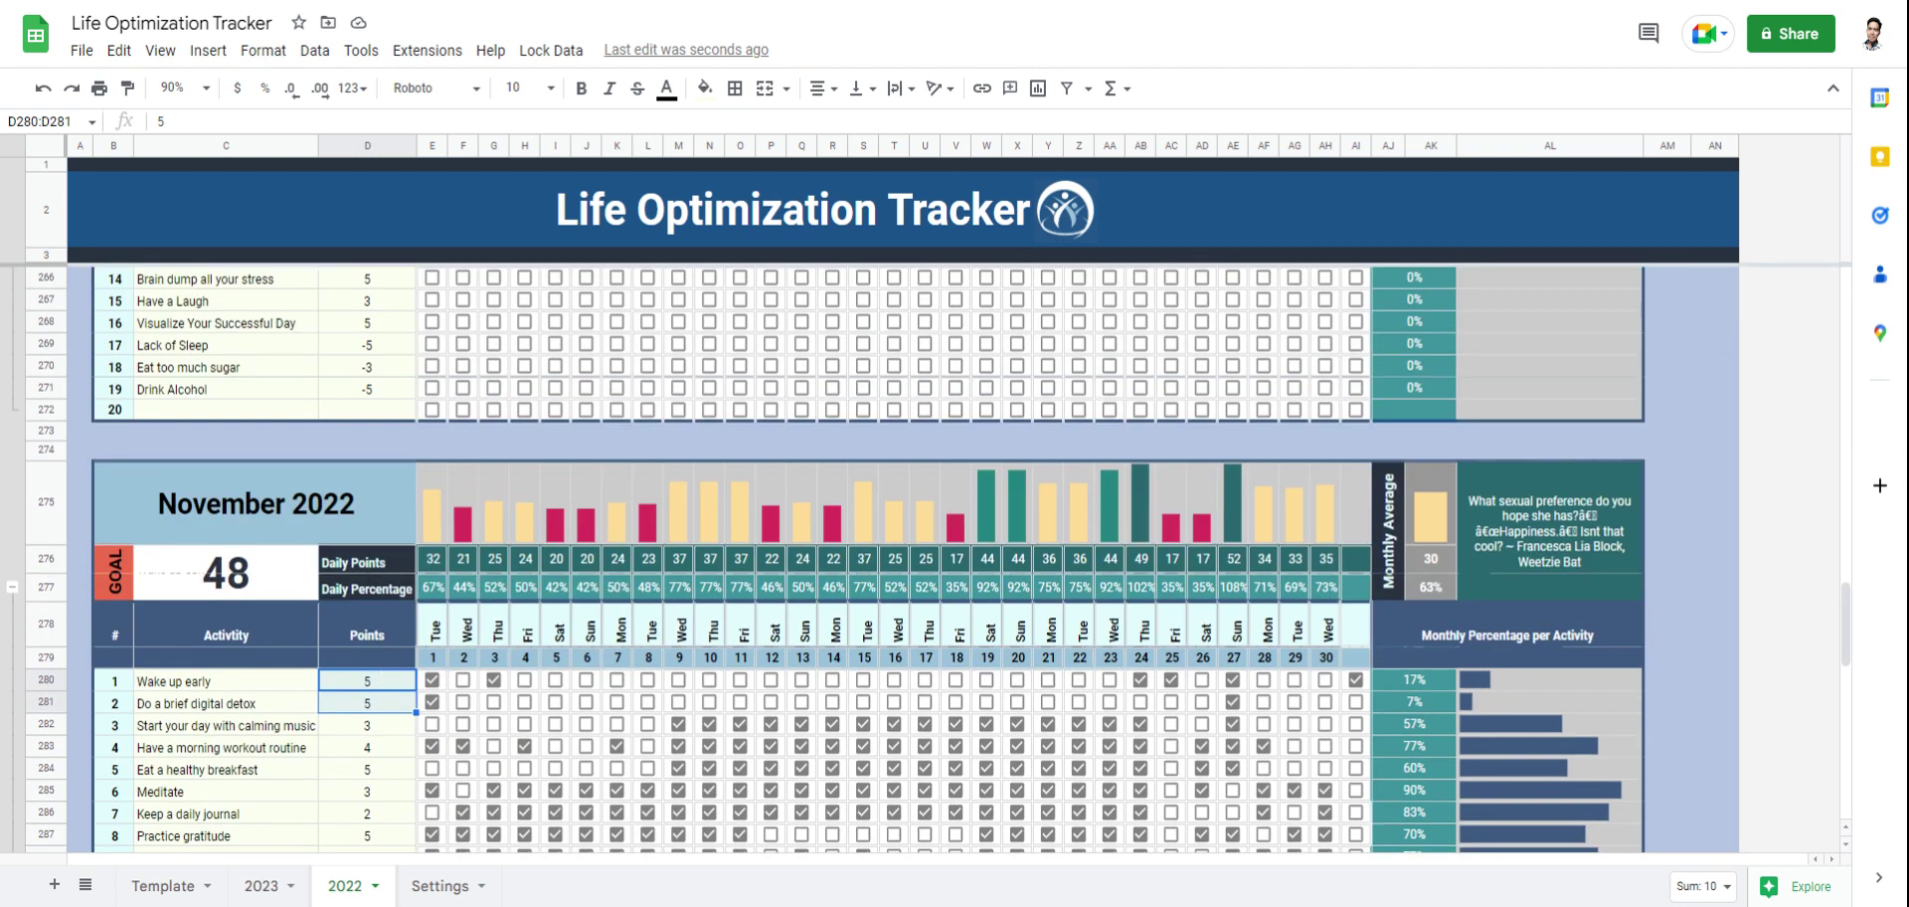
pyautogui.scroll(-5, 865, 556)
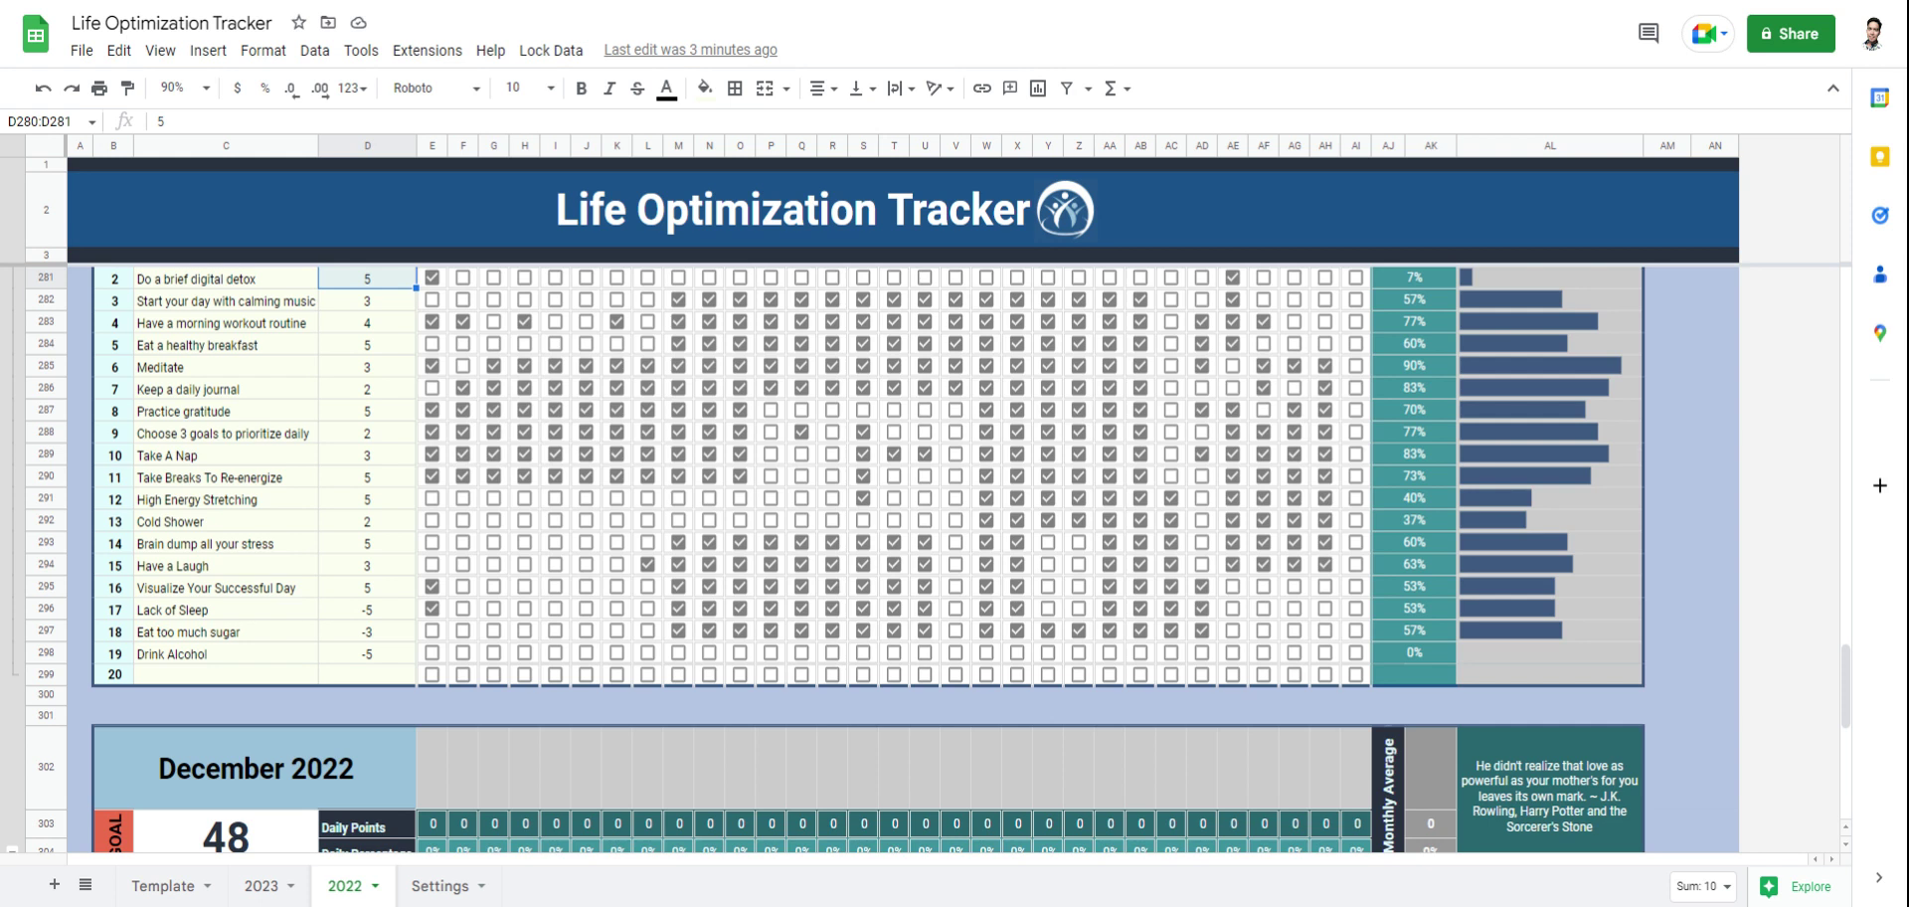